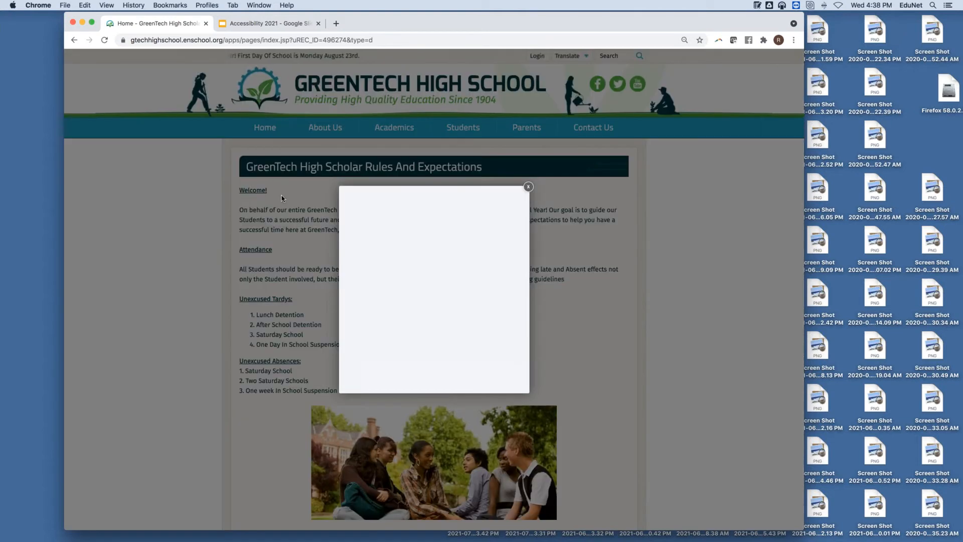
# Step: Sign in with the saved autofill account and select the 'Welcome!' heading text
pyautogui.click(400, 267)
pyautogui.click(402, 292)
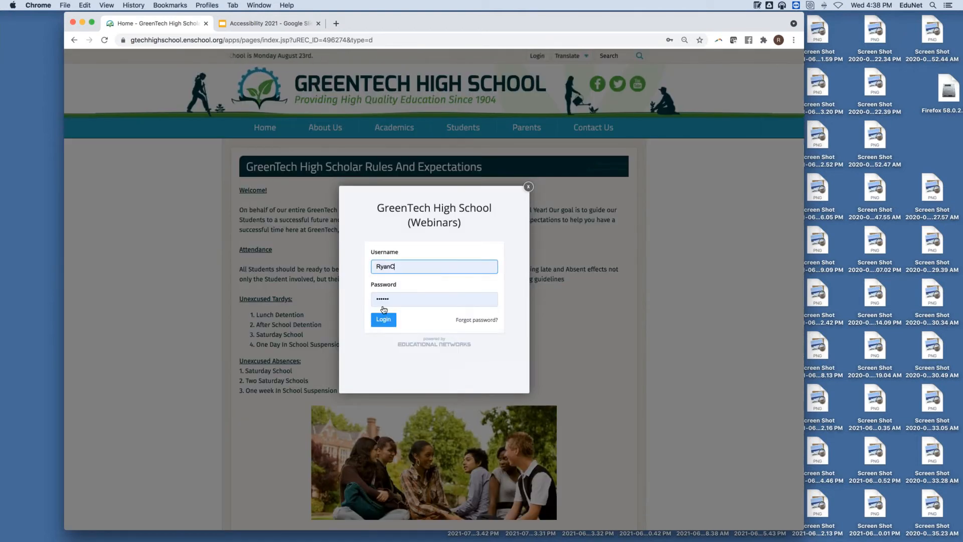
pyautogui.click(381, 317)
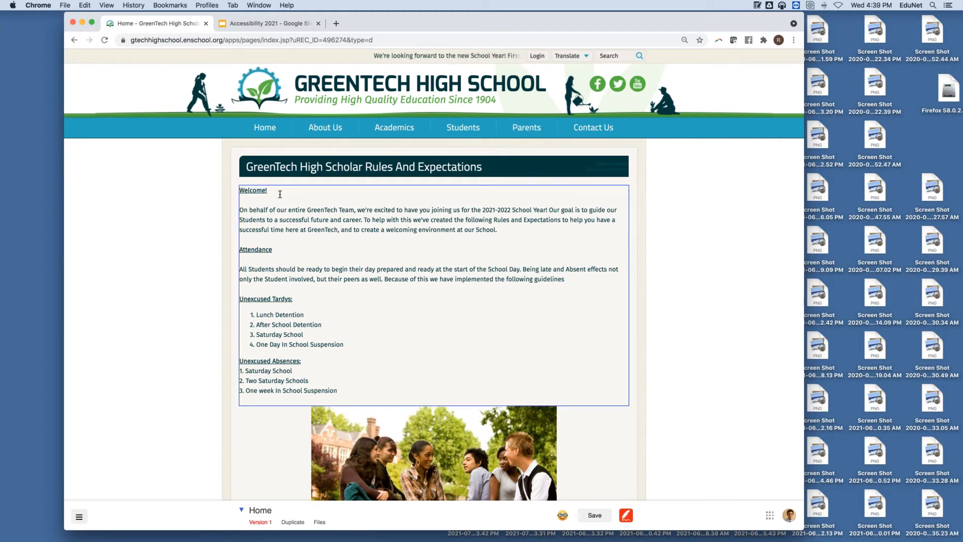
pyautogui.moveTo(278, 191); pyautogui.dragTo(239, 191)
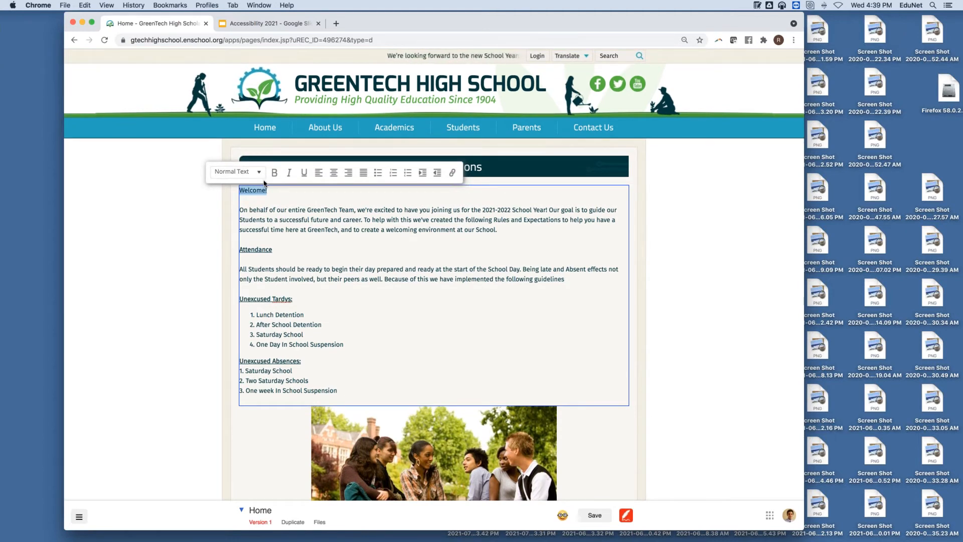
# Step: Style 'Welcome!' as Heading 1 with bold and underline turned off
pyautogui.click(254, 174)
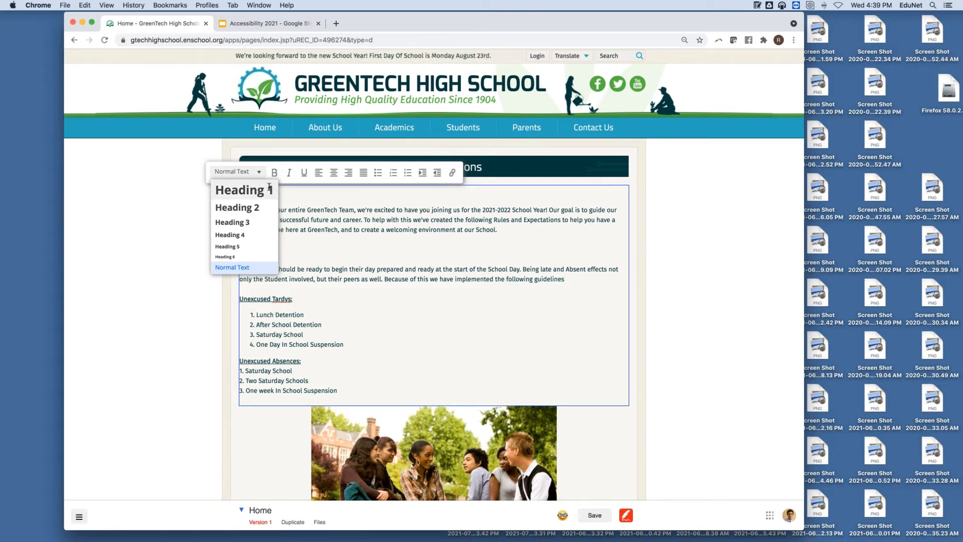
pyautogui.click(260, 192)
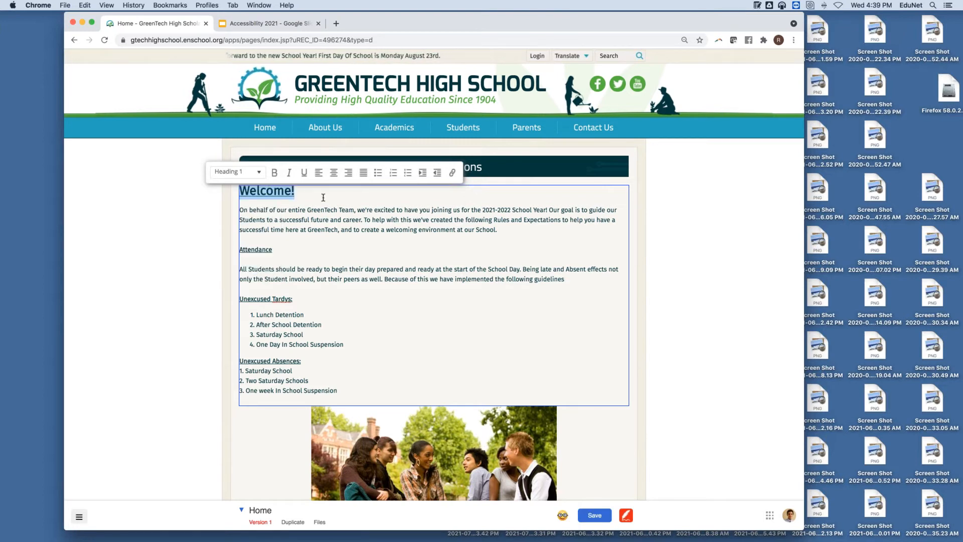
pyautogui.click(314, 195)
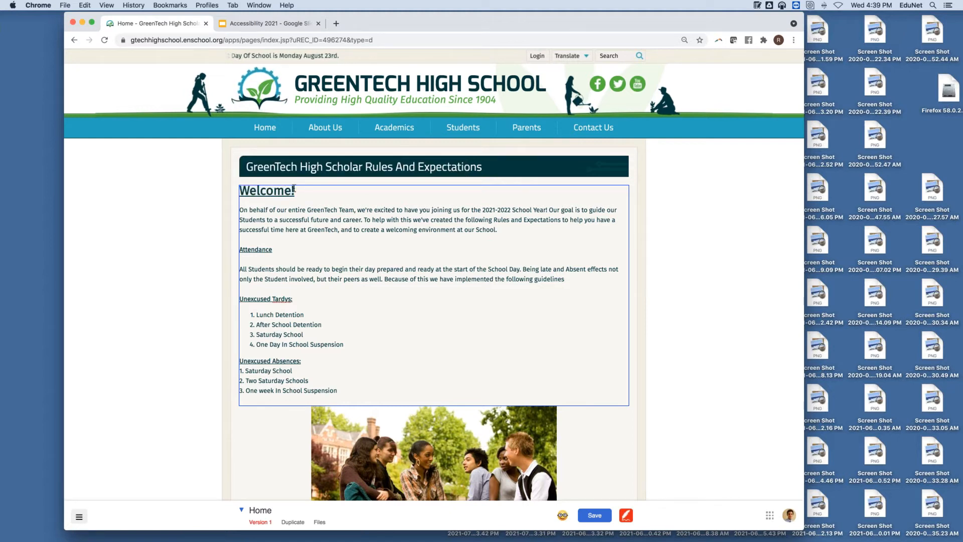
pyautogui.moveTo(296, 195); pyautogui.dragTo(233, 195)
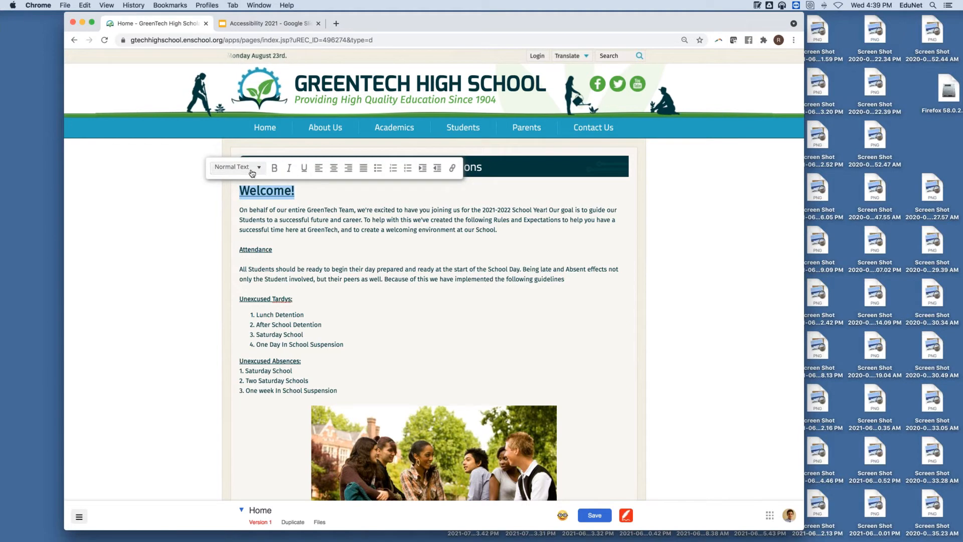
pyautogui.click(273, 168)
pyautogui.click(305, 170)
pyautogui.click(331, 226)
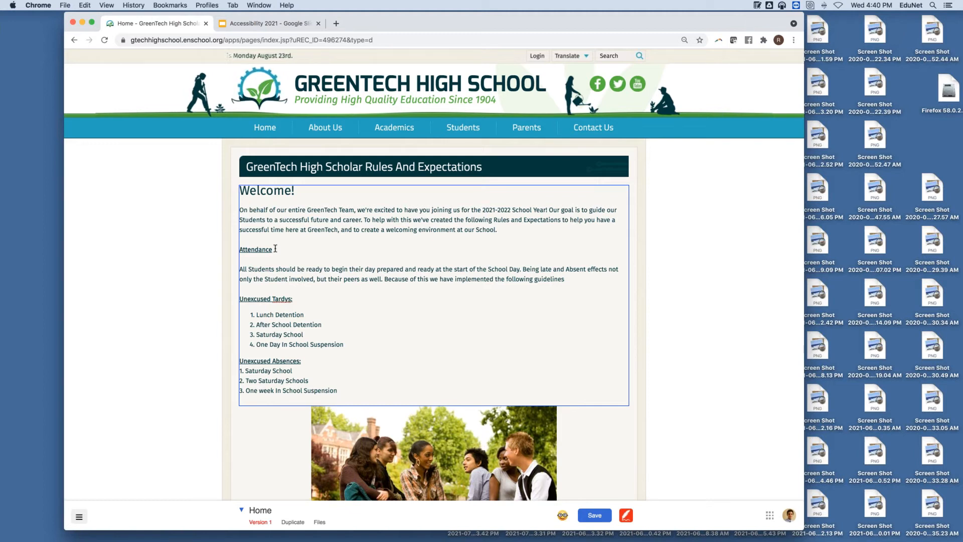
# Step: Style 'Attendance' as Heading 2 and remove its underline
pyautogui.moveTo(240, 250); pyautogui.dragTo(240, 249)
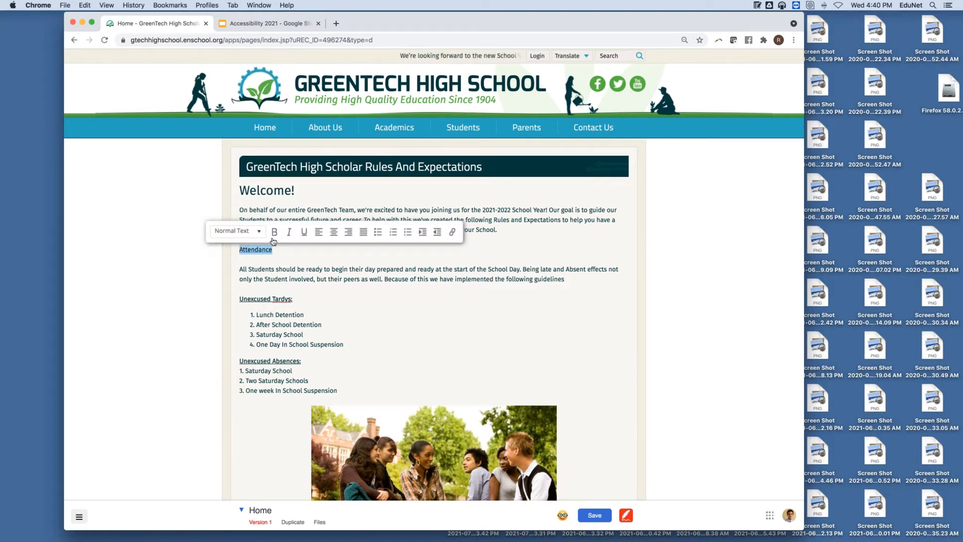
pyautogui.click(258, 235)
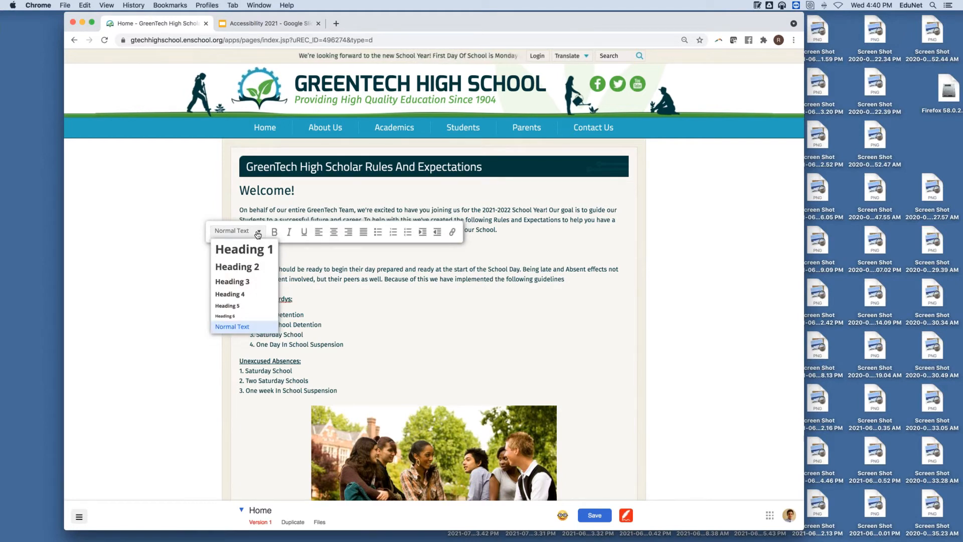
pyautogui.click(248, 267)
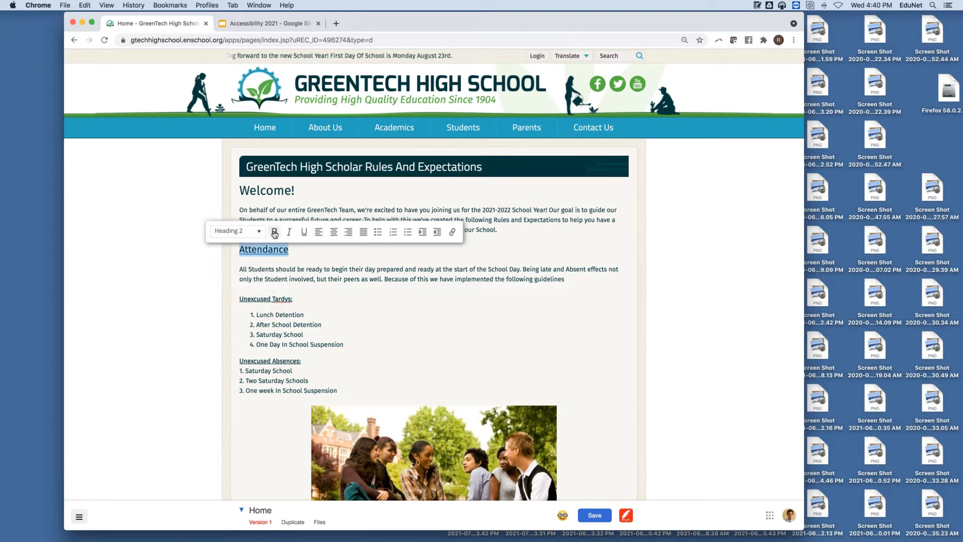
pyautogui.click(303, 232)
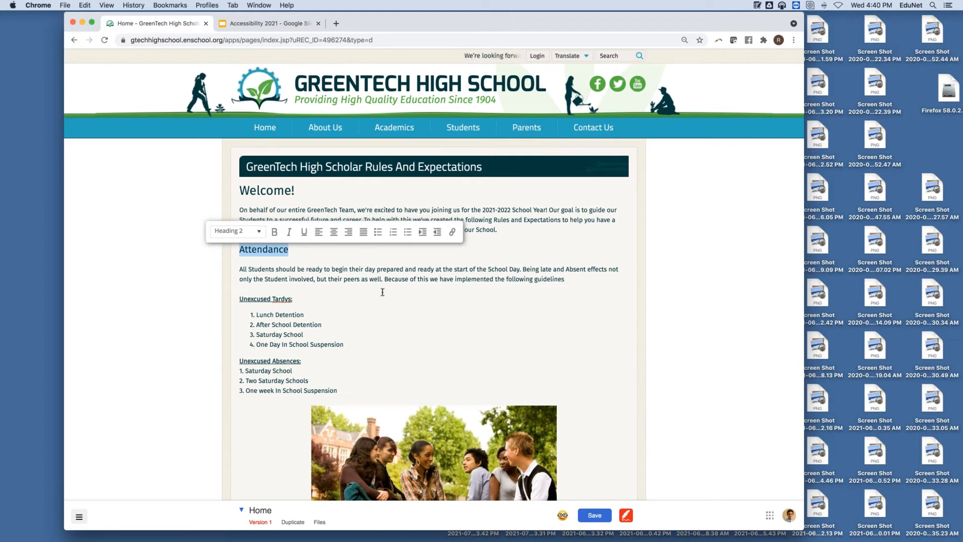
pyautogui.click(427, 312)
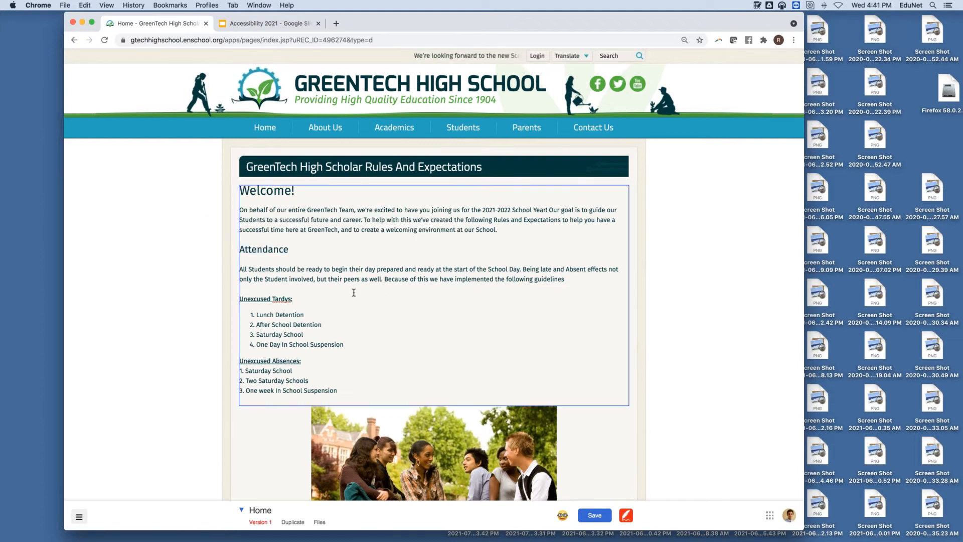
# Step: Style the 'Unexcused Tardys:' label as Heading 2
pyautogui.moveTo(296, 296); pyautogui.dragTo(239, 298)
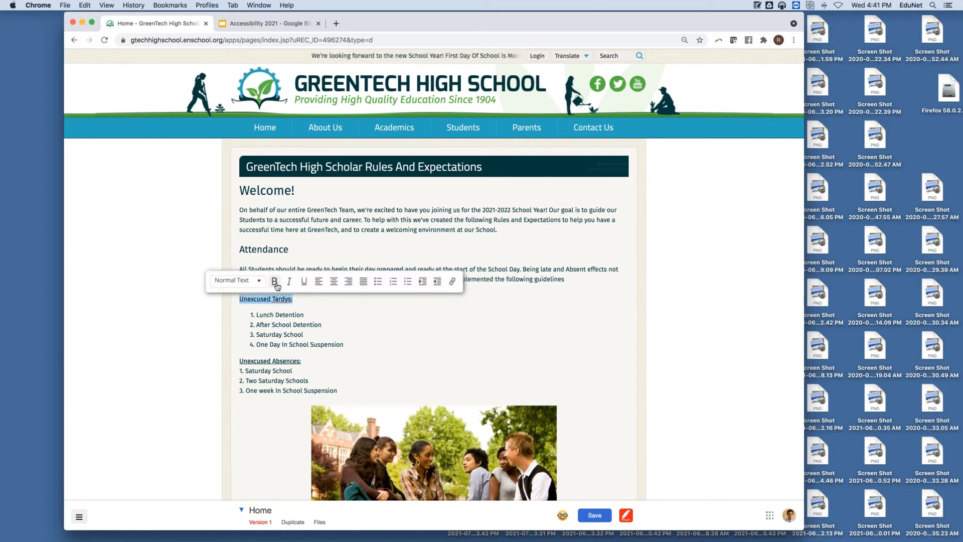
pyautogui.click(235, 281)
pyautogui.click(242, 316)
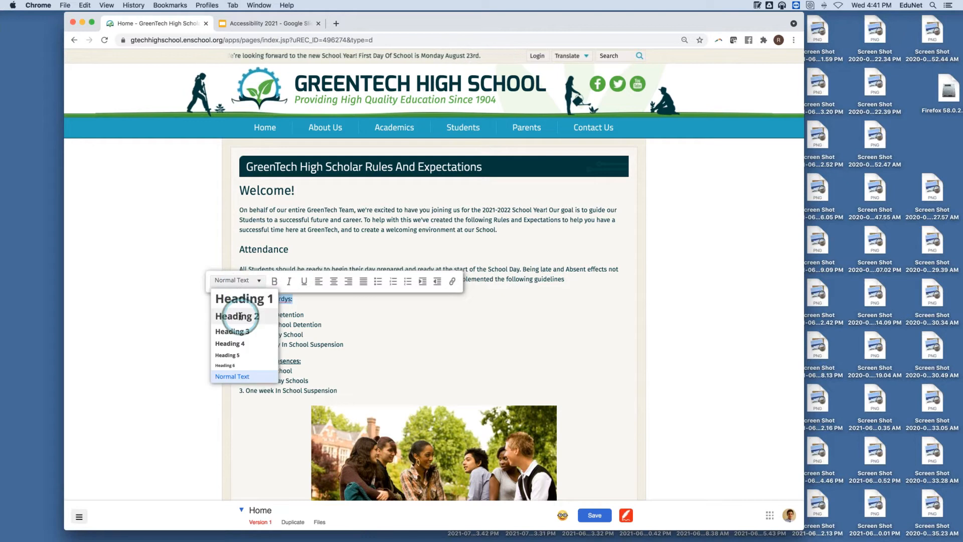
pyautogui.click(323, 335)
pyautogui.scroll(-5, 334, 362)
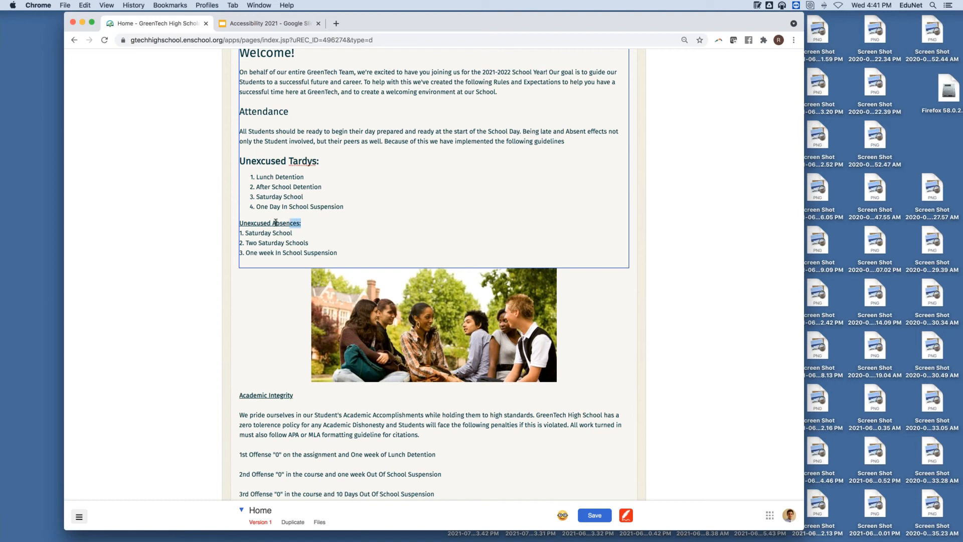
# Step: Style 'Unexcused Absences:' as Heading 2 without underline, followed by a blank line
pyautogui.moveTo(241, 223); pyautogui.dragTo(236, 224)
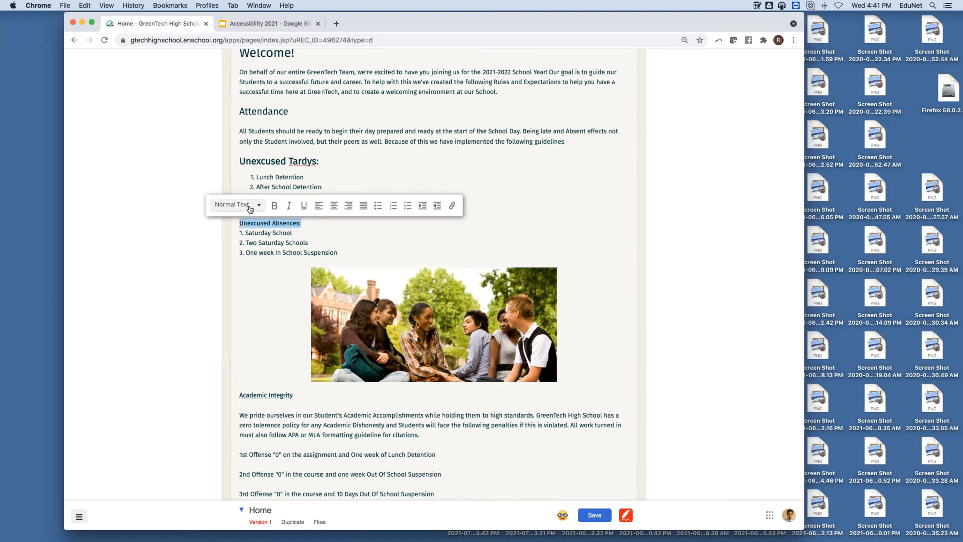
pyautogui.click(251, 205)
pyautogui.click(249, 238)
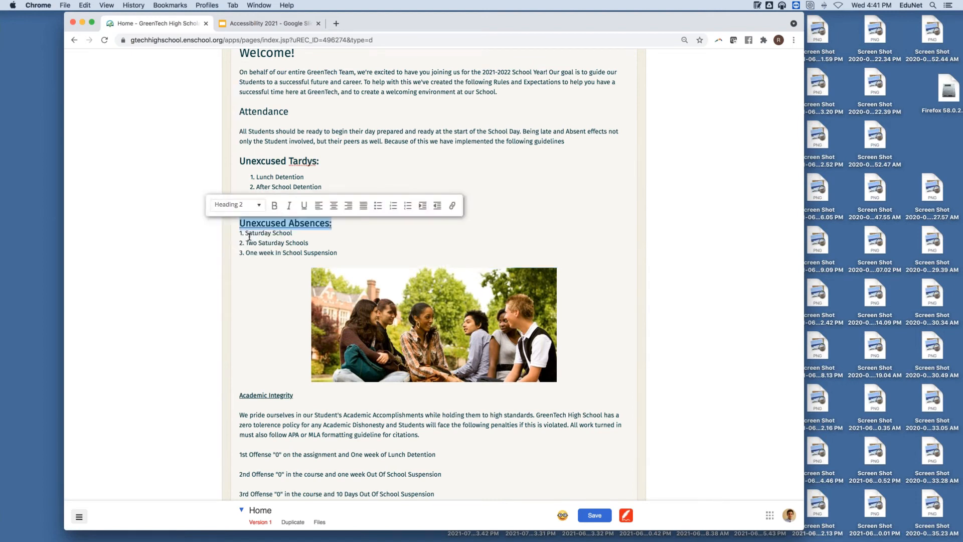
pyautogui.click(246, 232)
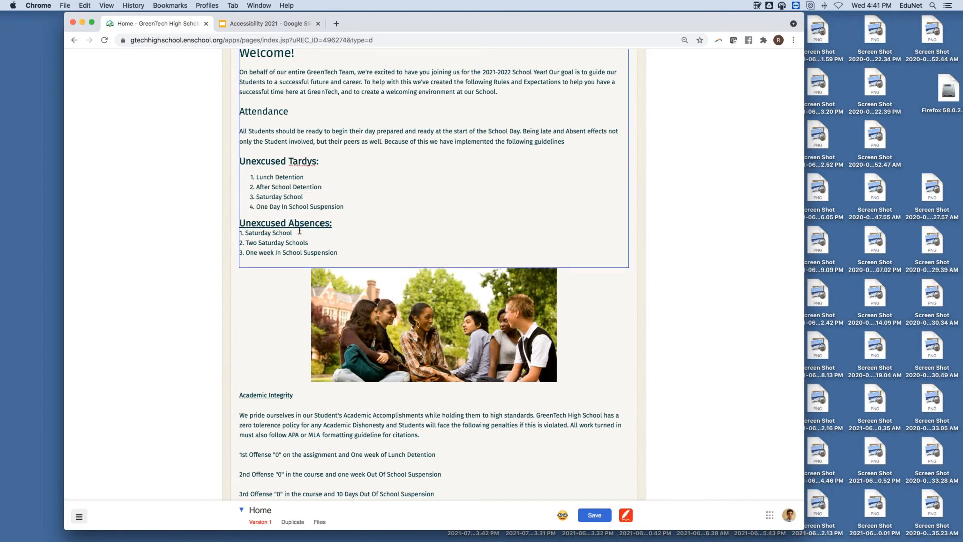
pyautogui.moveTo(350, 222); pyautogui.dragTo(240, 223)
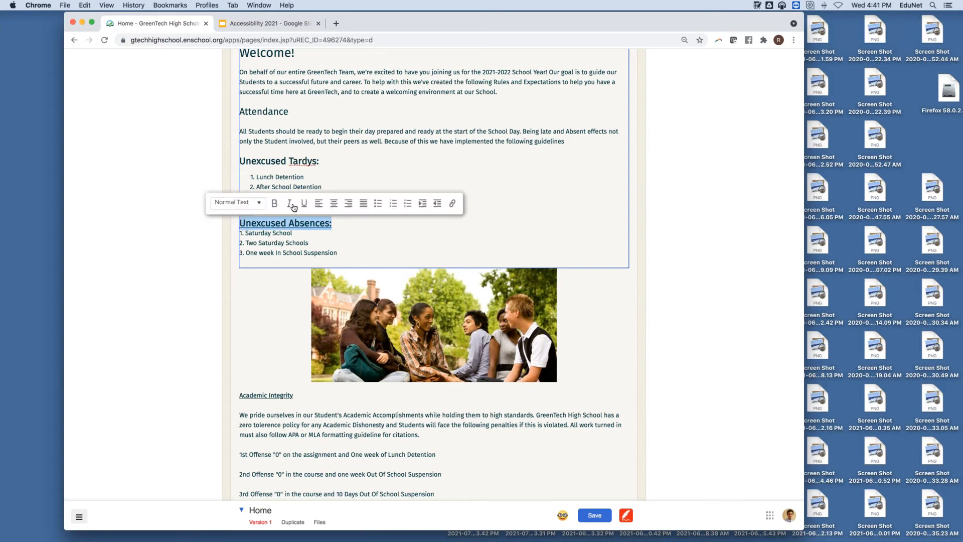
pyautogui.click(304, 204)
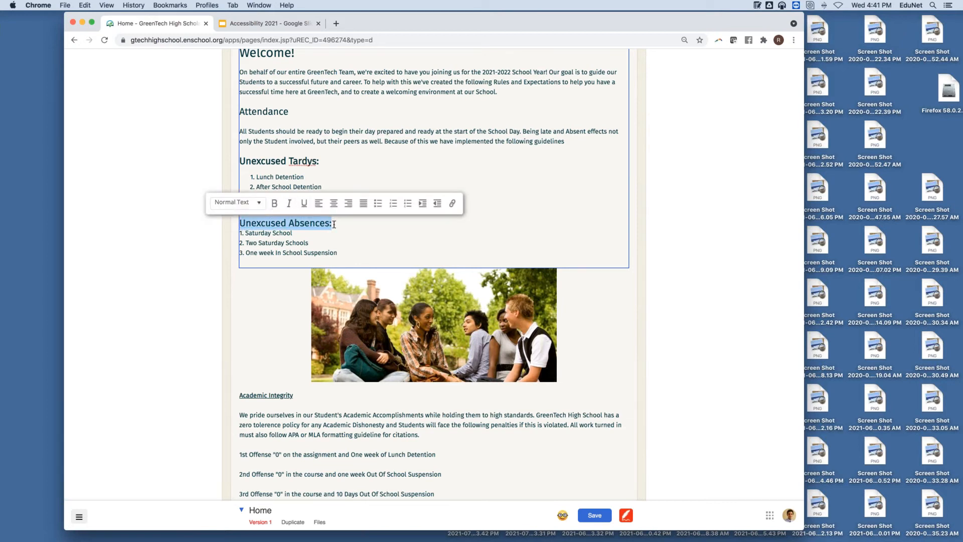
pyautogui.click(334, 224)
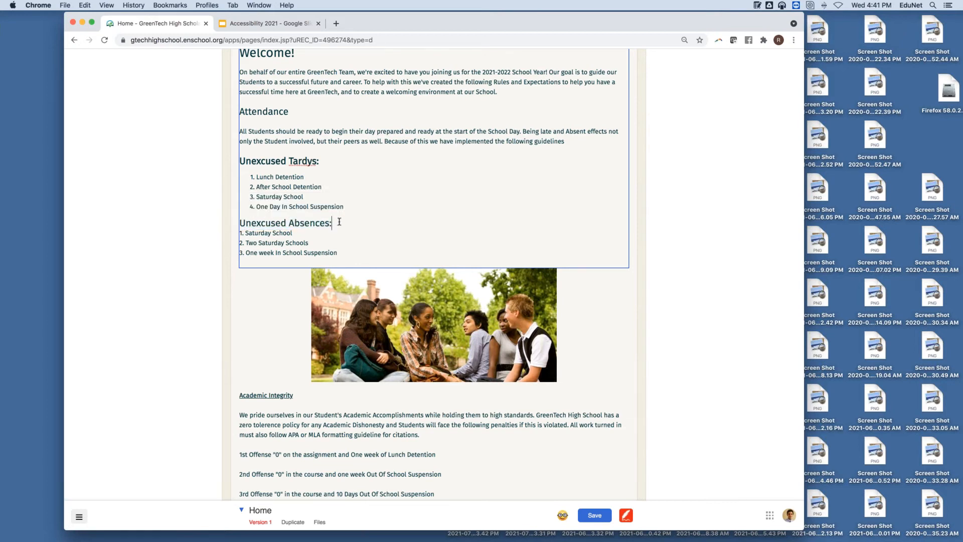
pyautogui.press('Return')
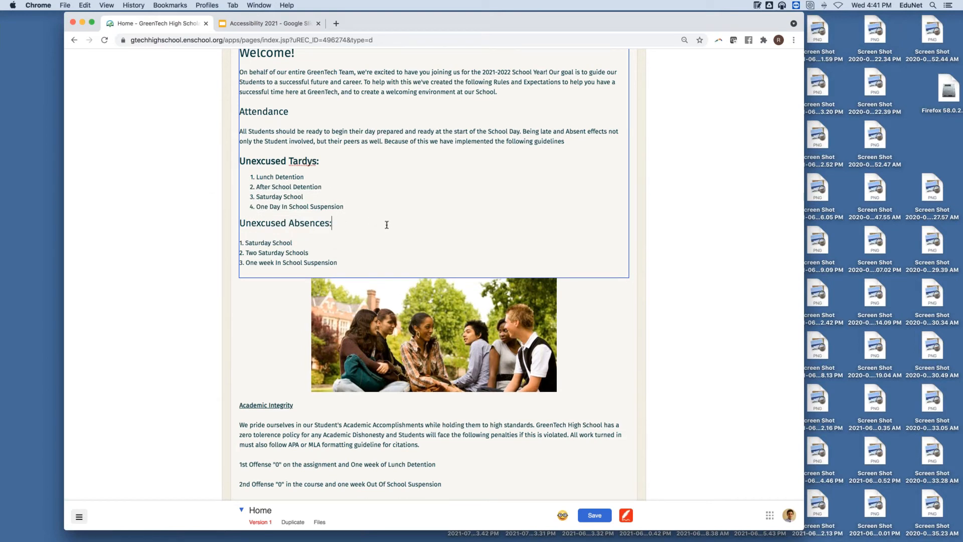
pyautogui.scroll(3, 274, 335)
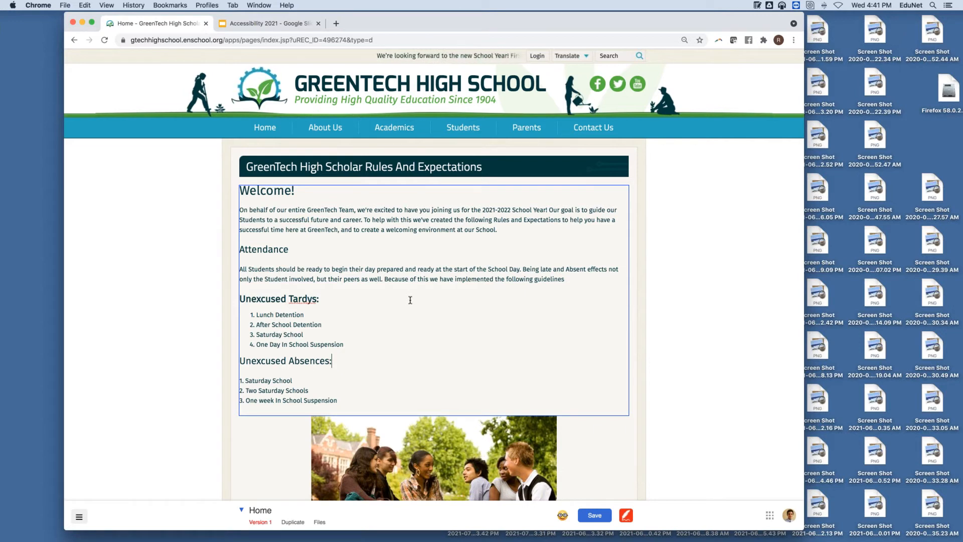
pyautogui.scroll(-5, 351, 281)
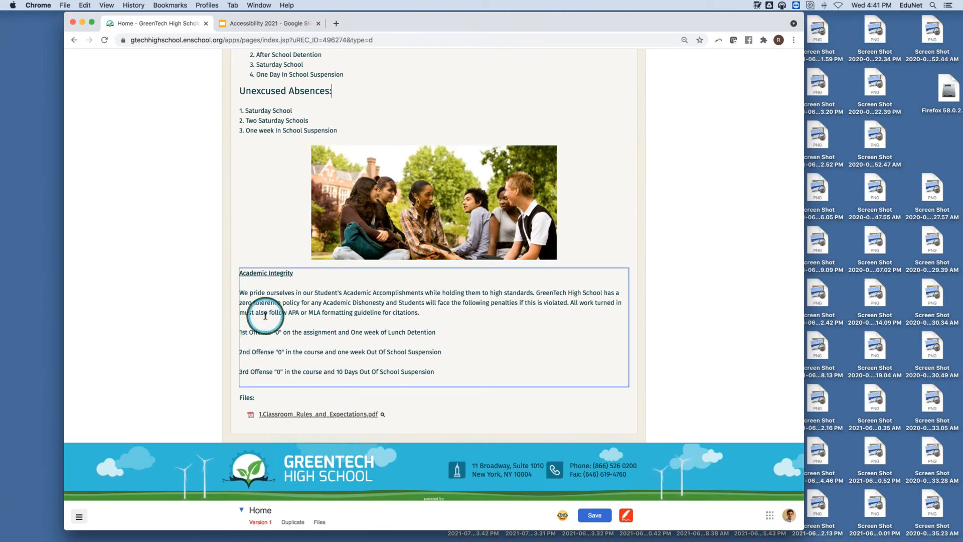
pyautogui.click(294, 274)
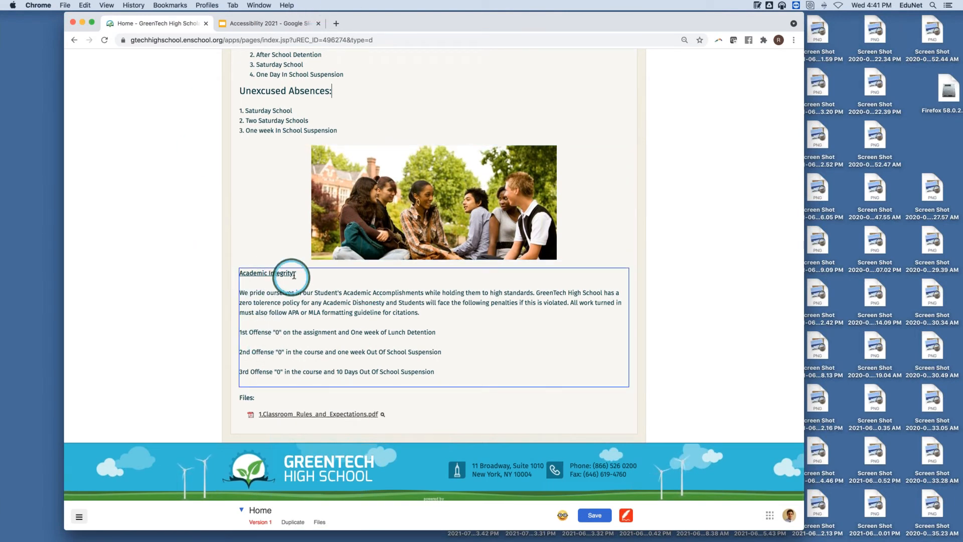
pyautogui.moveTo(294, 274); pyautogui.dragTo(234, 275)
pyautogui.click(239, 255)
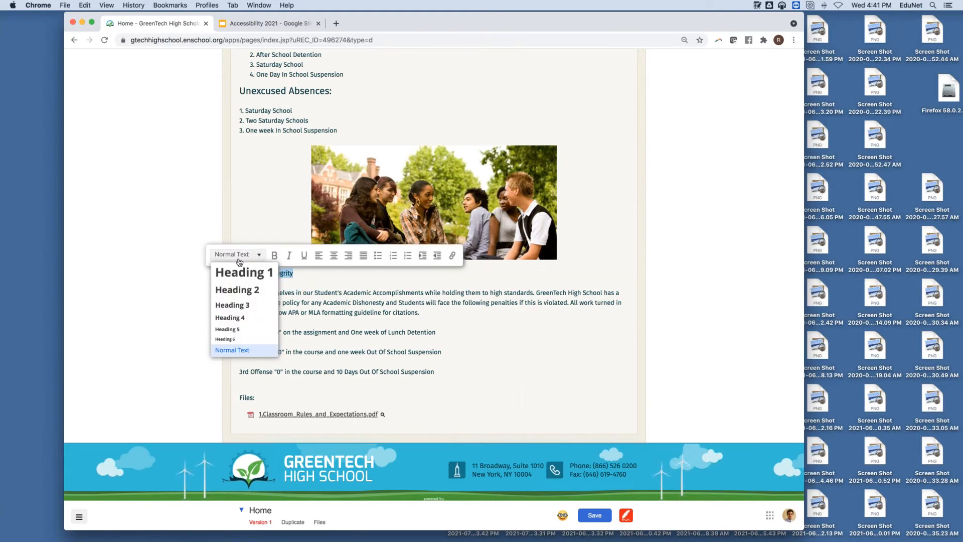
pyautogui.click(255, 295)
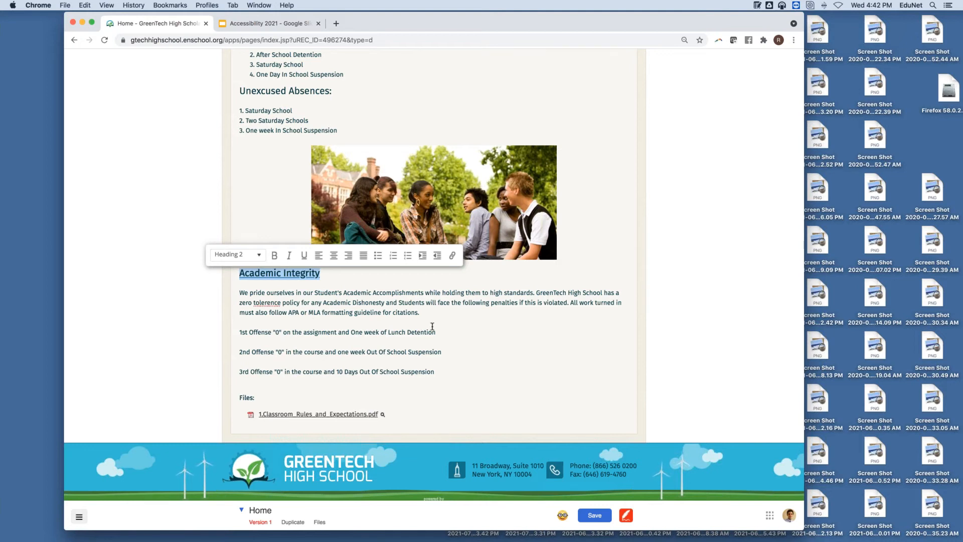
pyautogui.scroll(1, 431, 326)
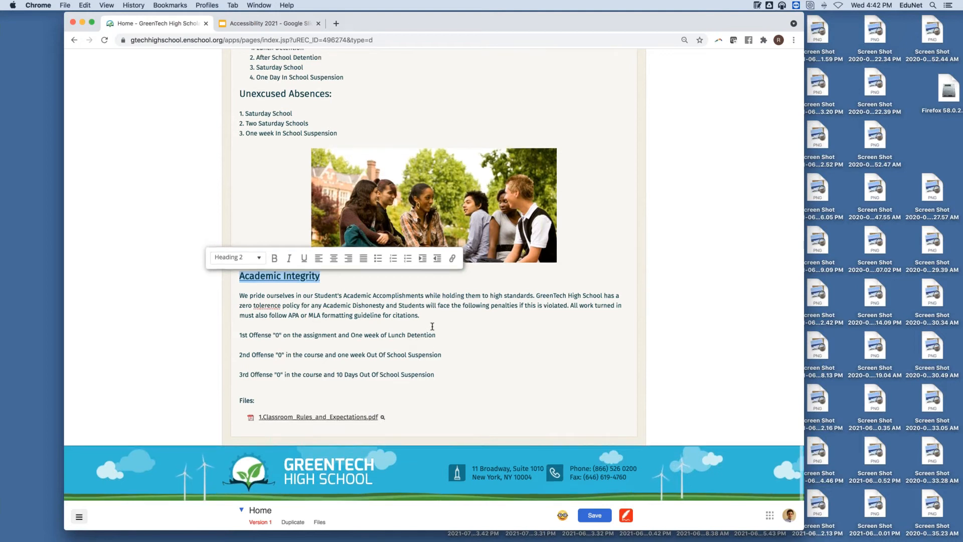
pyautogui.click(504, 327)
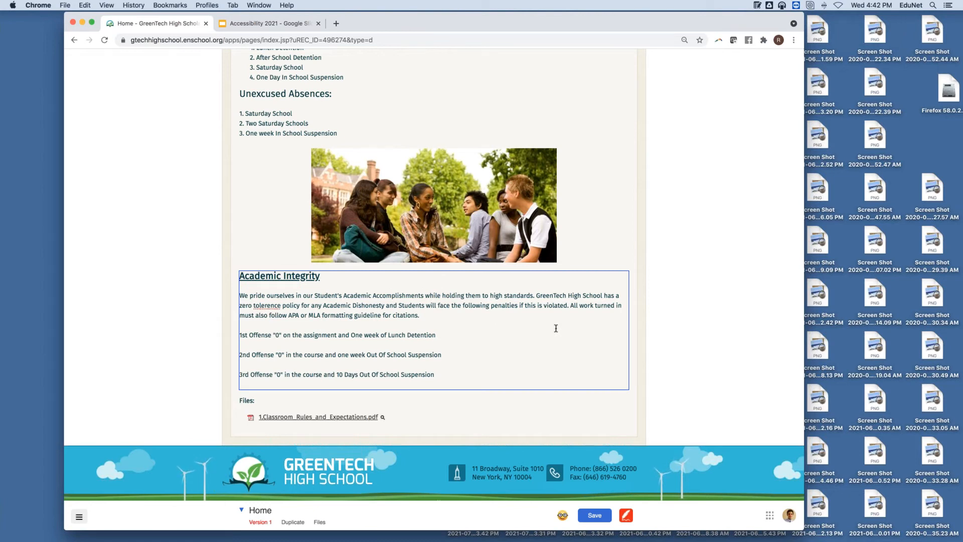
pyautogui.scroll(10, 552, 326)
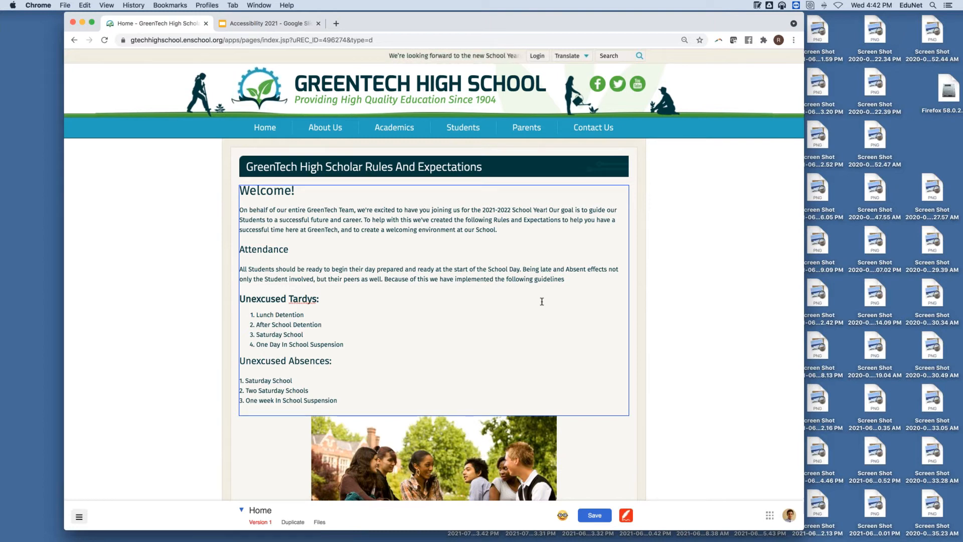
pyautogui.scroll(-1, 541, 302)
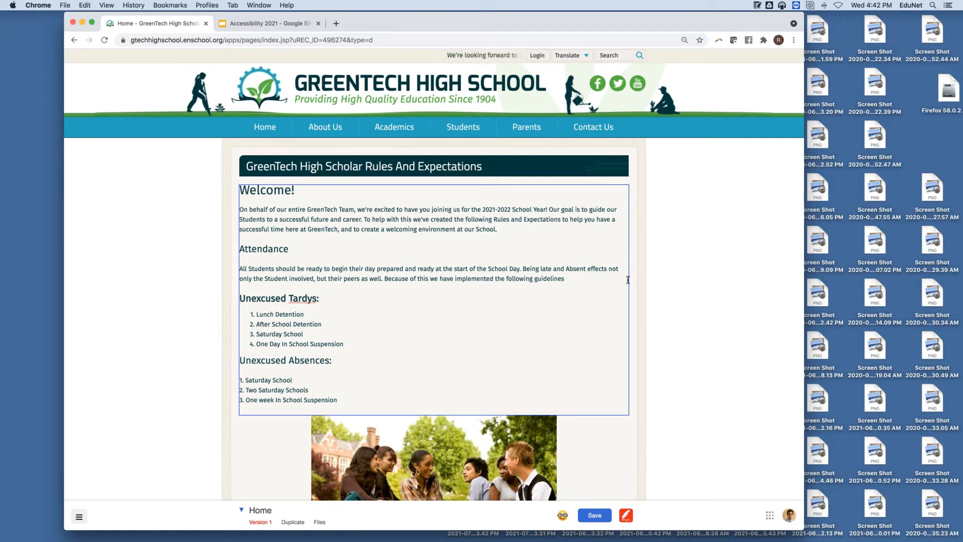
# Step: Strip bold and underline from the Academic Integrity heading, then save the rules page
pyautogui.scroll(-5, 628, 281)
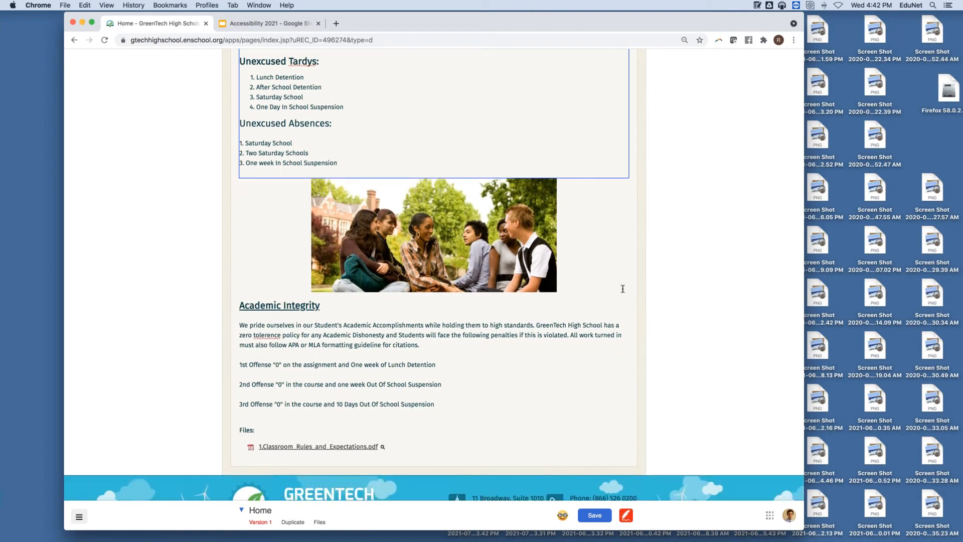
pyautogui.moveTo(325, 303); pyautogui.dragTo(232, 306)
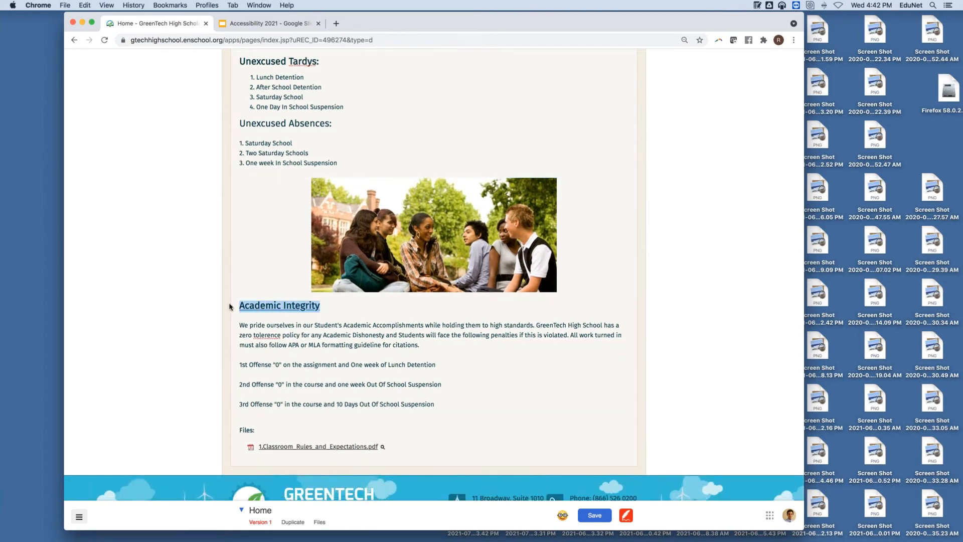
pyautogui.click(274, 289)
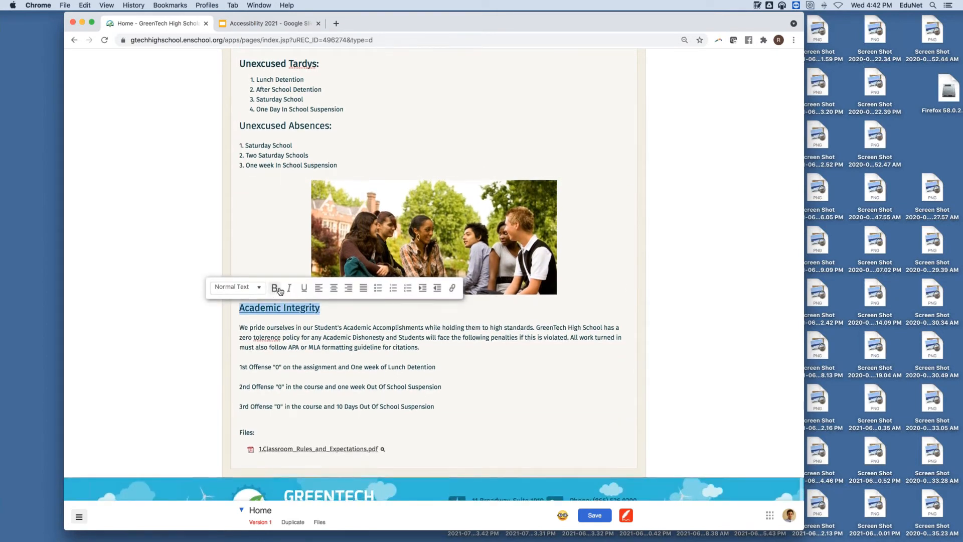
pyautogui.click(305, 289)
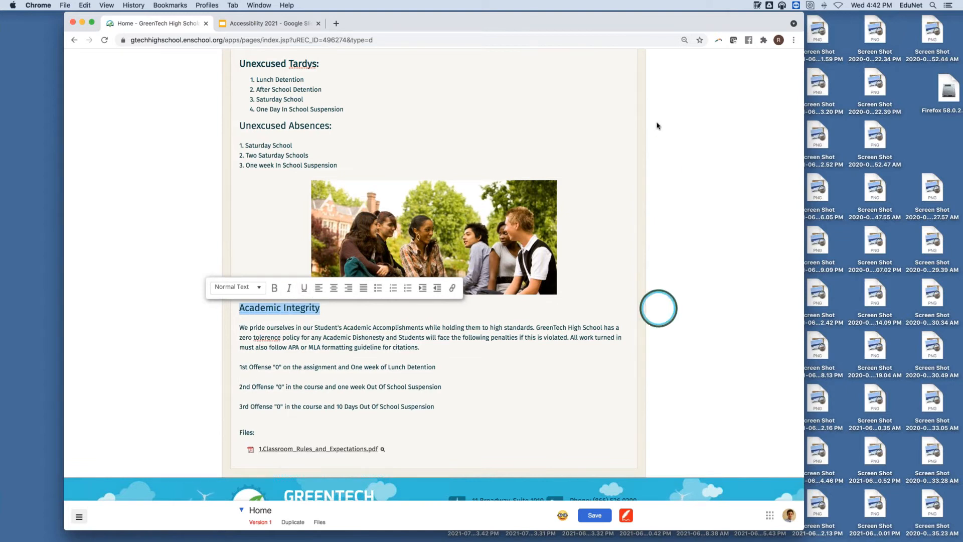
pyautogui.scroll(3, 580, 166)
pyautogui.scroll(2, 579, 166)
pyautogui.click(592, 202)
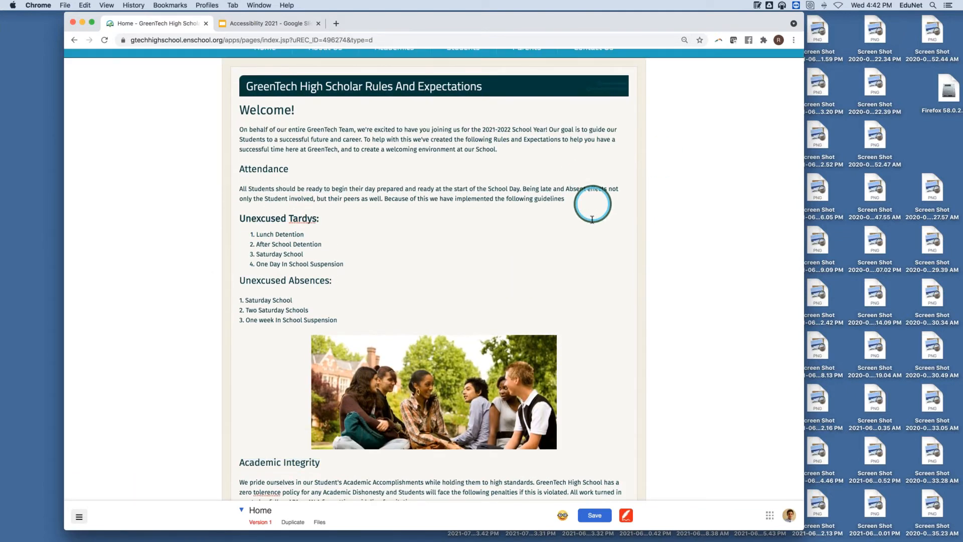
pyautogui.click(592, 514)
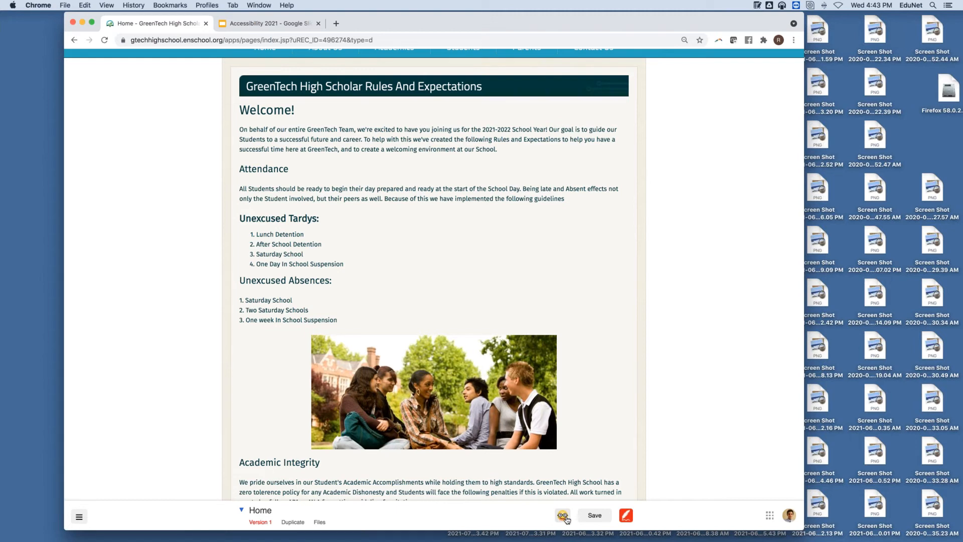
pyautogui.click(562, 517)
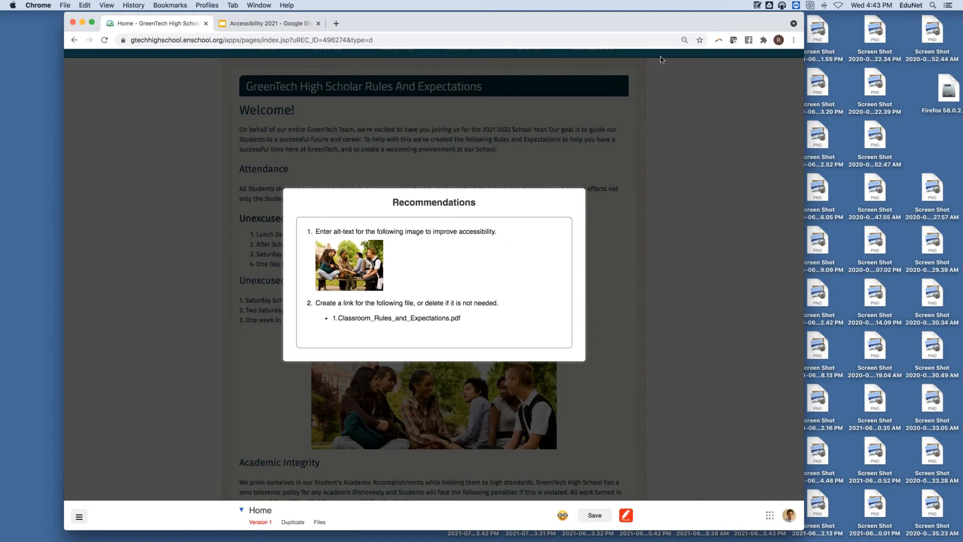
pyautogui.click(605, 174)
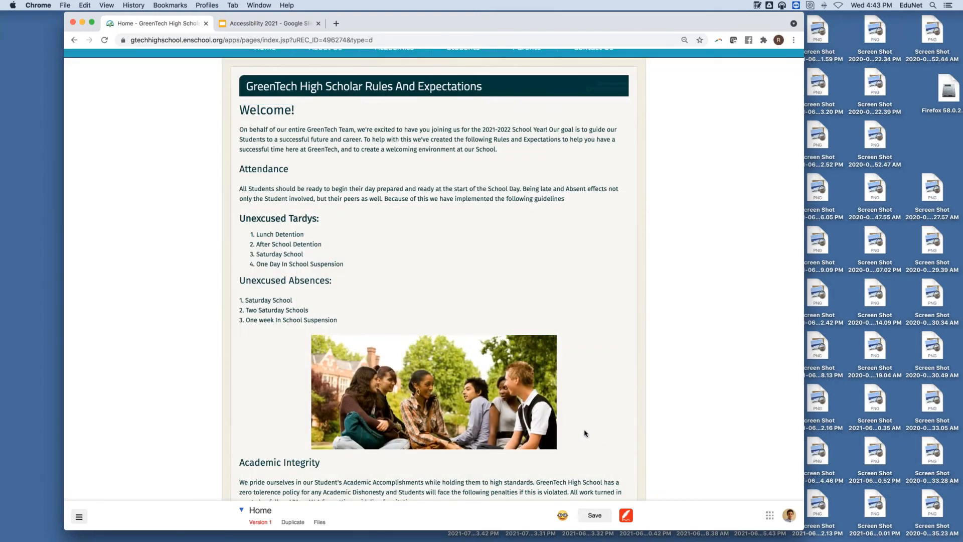
pyautogui.click(585, 432)
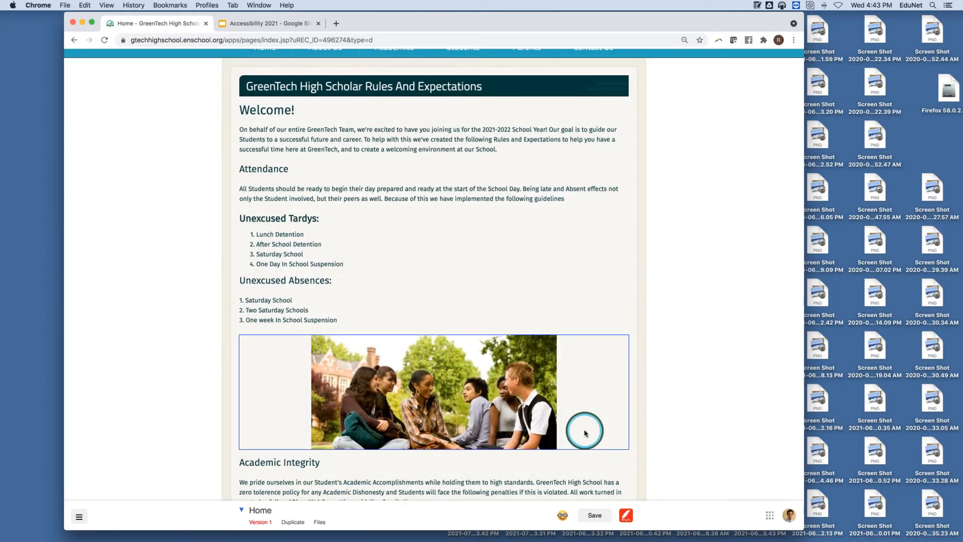
# Step: Set the group photo's alt text to 'Our Student on the University Field Trip'
pyautogui.click(605, 286)
pyautogui.click(434, 349)
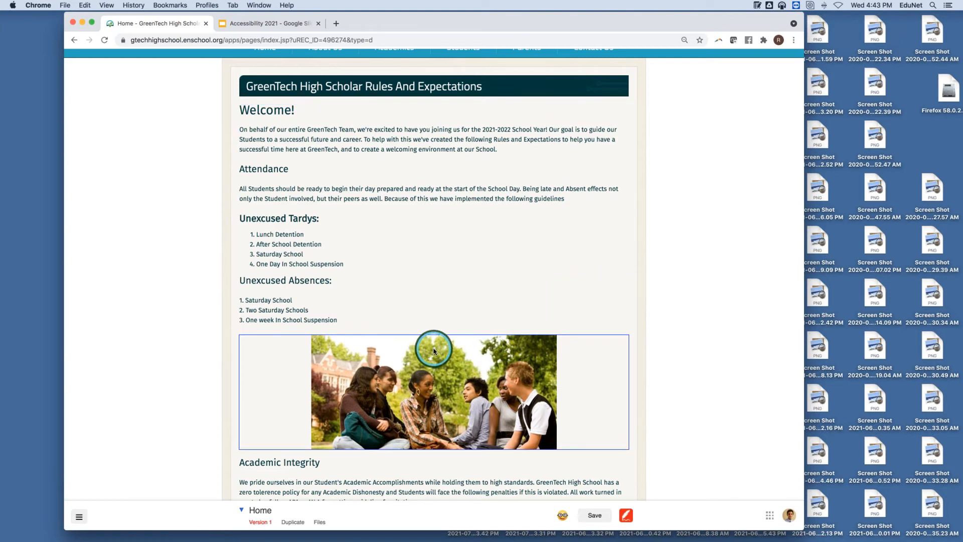
pyautogui.click(433, 350)
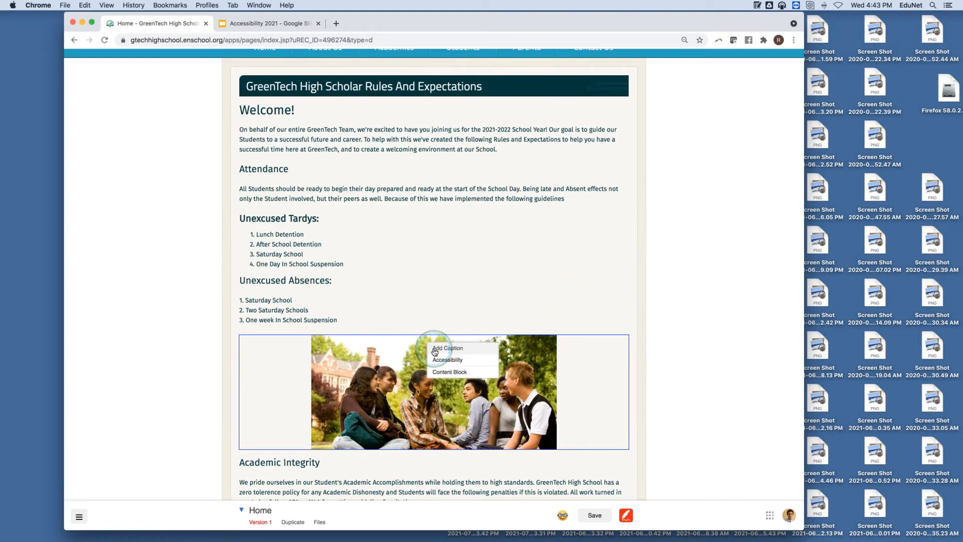
pyautogui.click(464, 362)
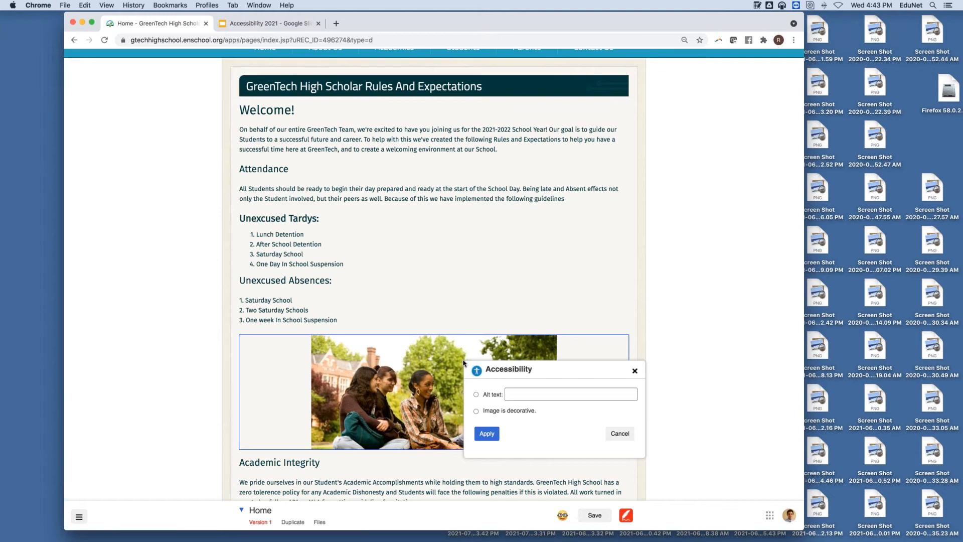
pyautogui.click(476, 395)
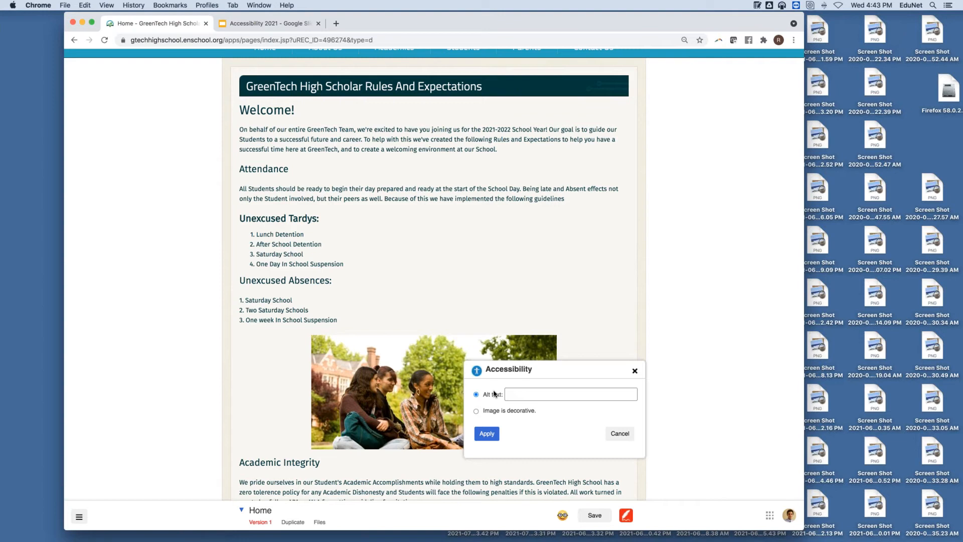
pyautogui.click(519, 392)
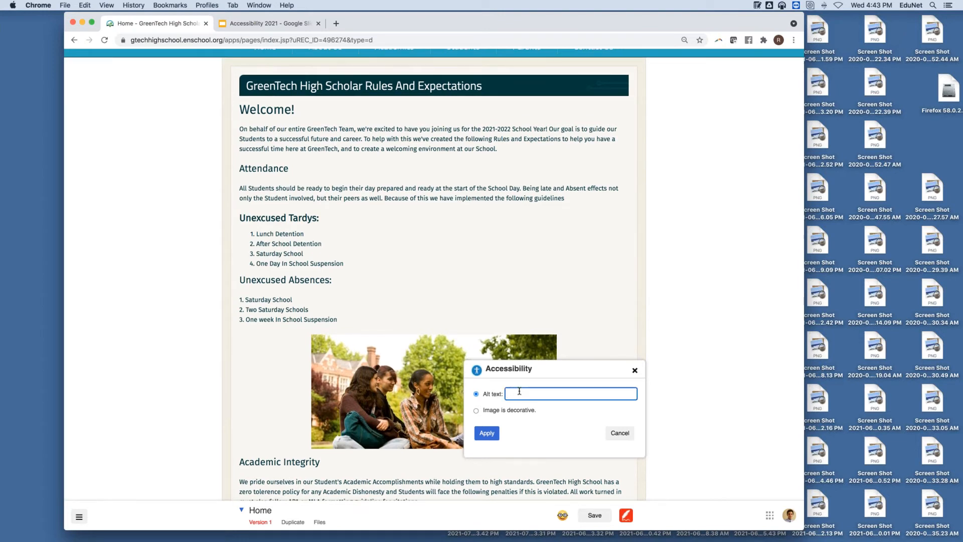
pyautogui.write('Our Stude')
pyautogui.write('rip')
pyautogui.click(482, 436)
# Step: Save the page and check its accessibility recommendations
pyautogui.scroll(-5, 636, 187)
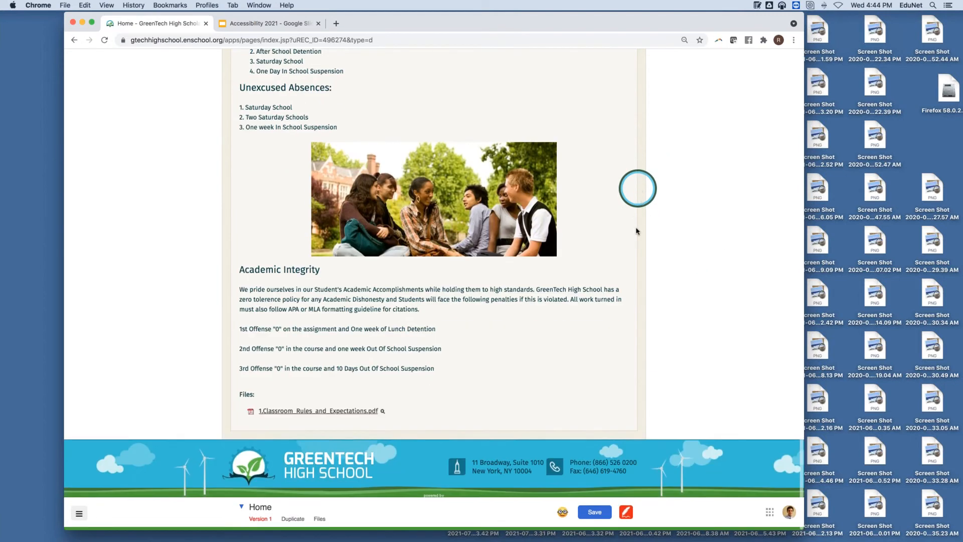
pyautogui.click(594, 514)
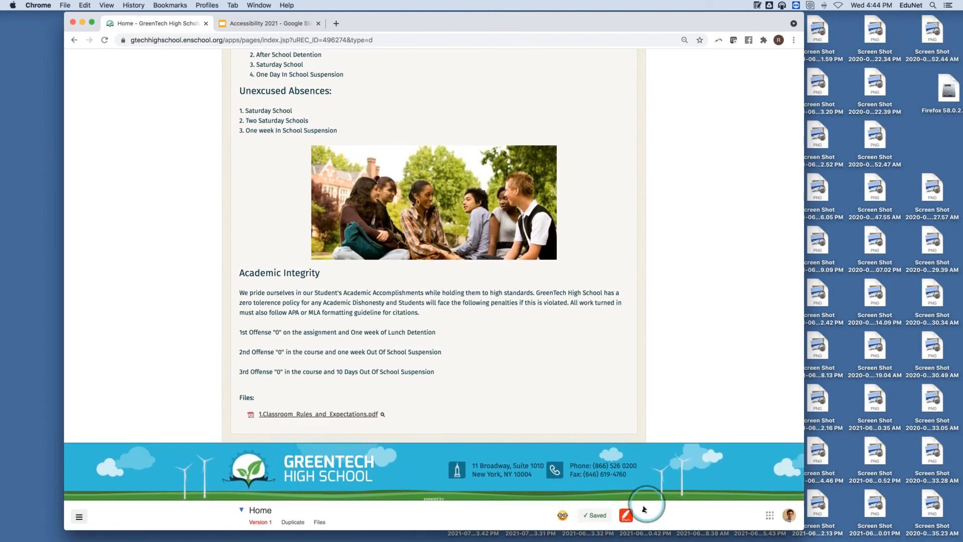
pyautogui.click(592, 514)
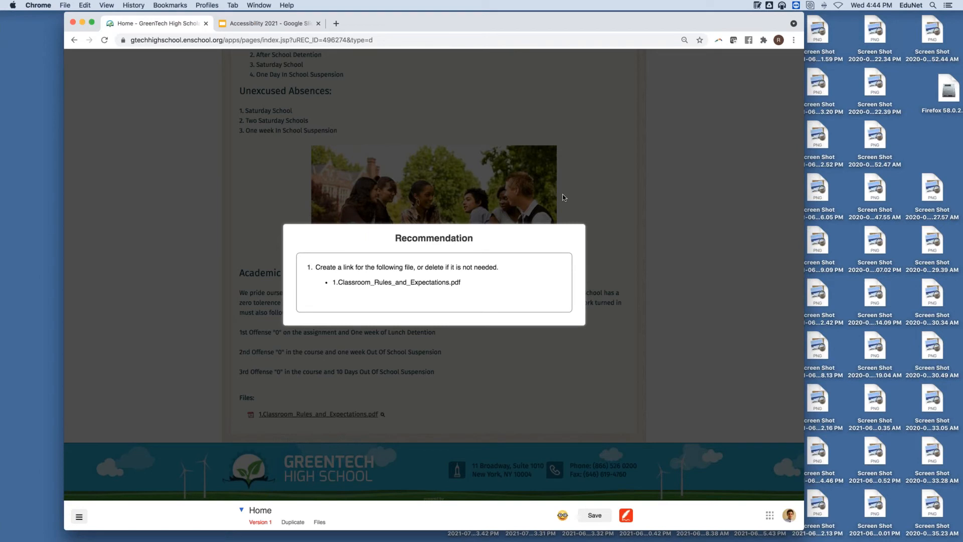
pyautogui.click(583, 187)
pyautogui.click(502, 248)
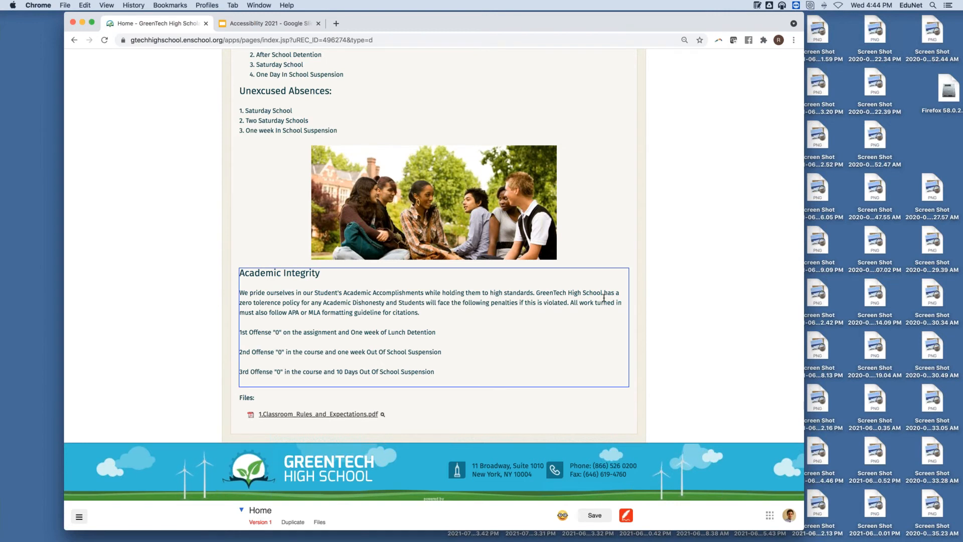
pyautogui.scroll(5, 501, 250)
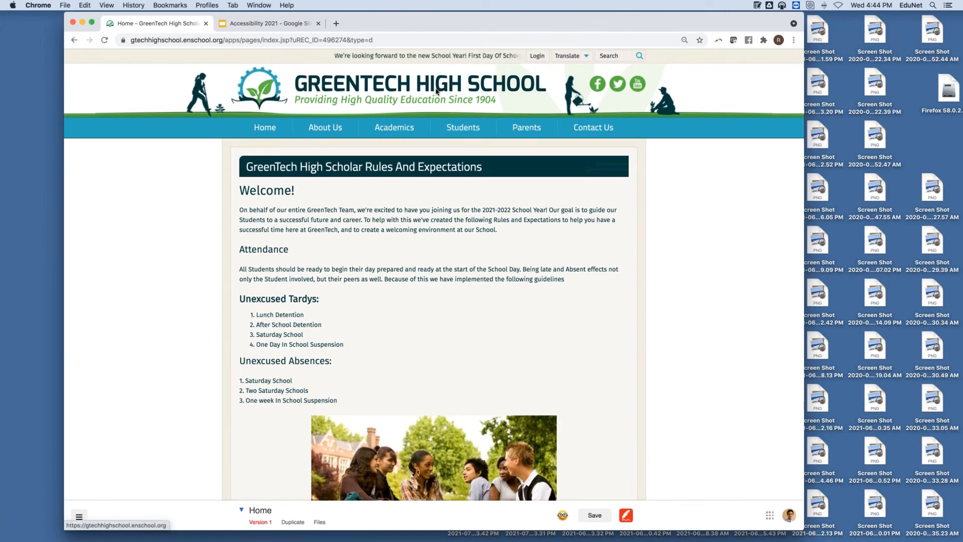
# Step: From the school home page, open the Photos & Multimedia > Photo Album manager
pyautogui.click(307, 100)
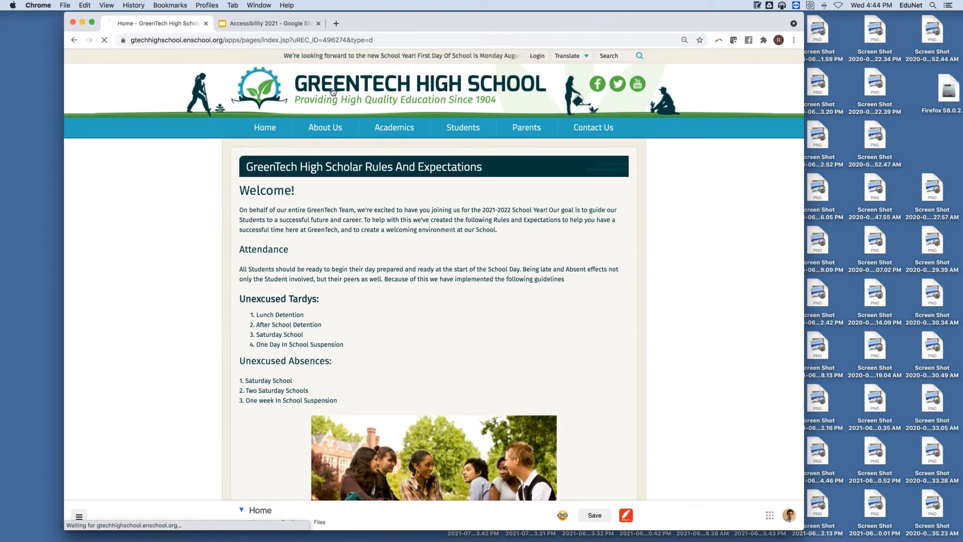
pyautogui.scroll(-5, 180, 212)
pyautogui.scroll(-2, 181, 214)
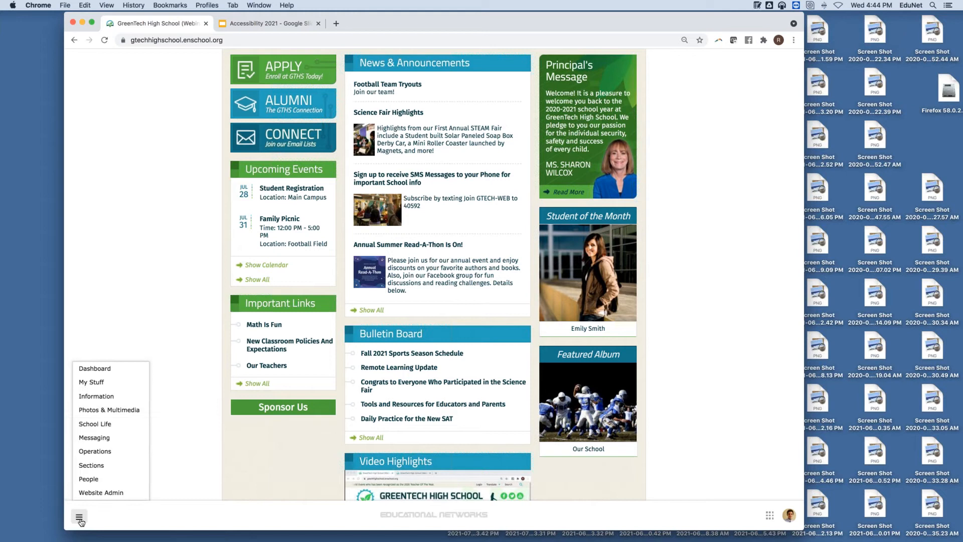
pyautogui.moveTo(123, 398)
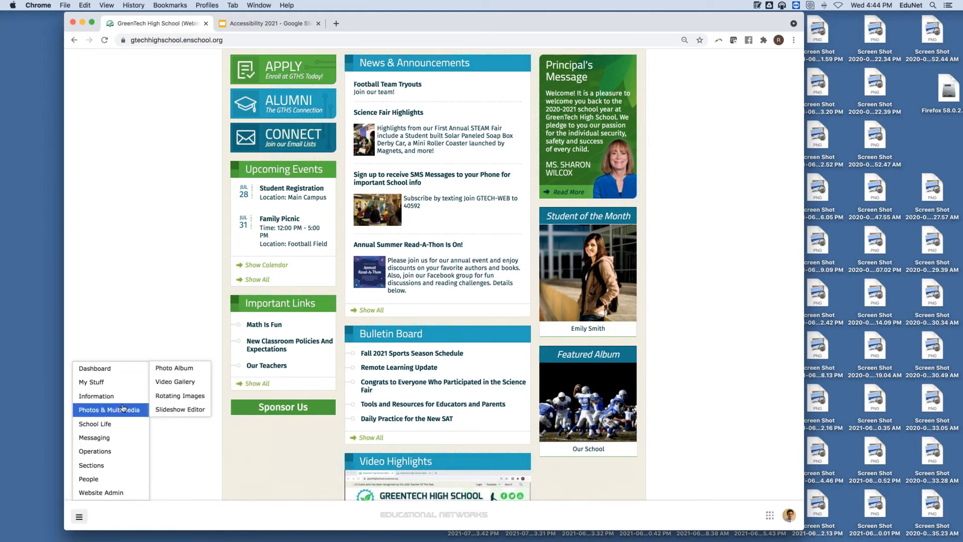
pyautogui.click(171, 369)
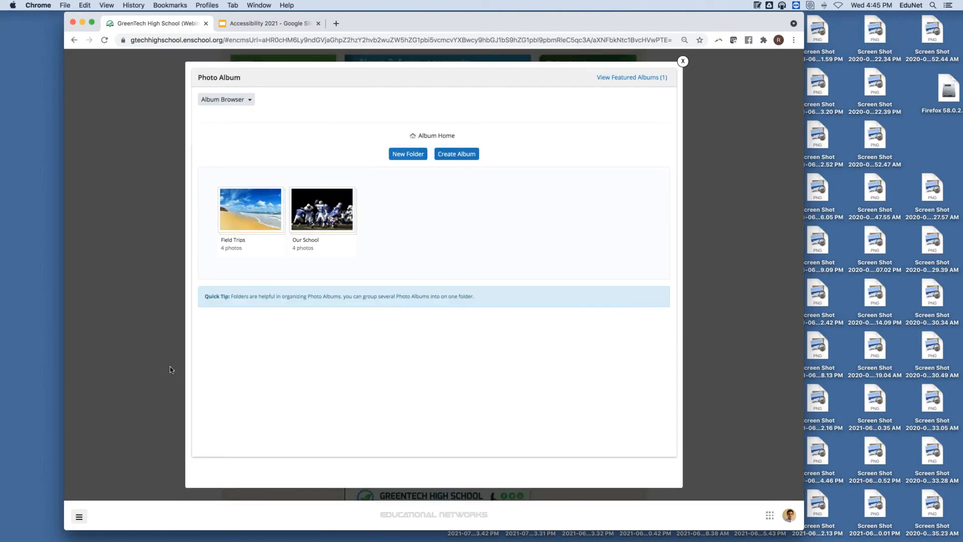
# Step: Open the Field Trips album, star it as featured, and view its fourth photo
pyautogui.click(233, 206)
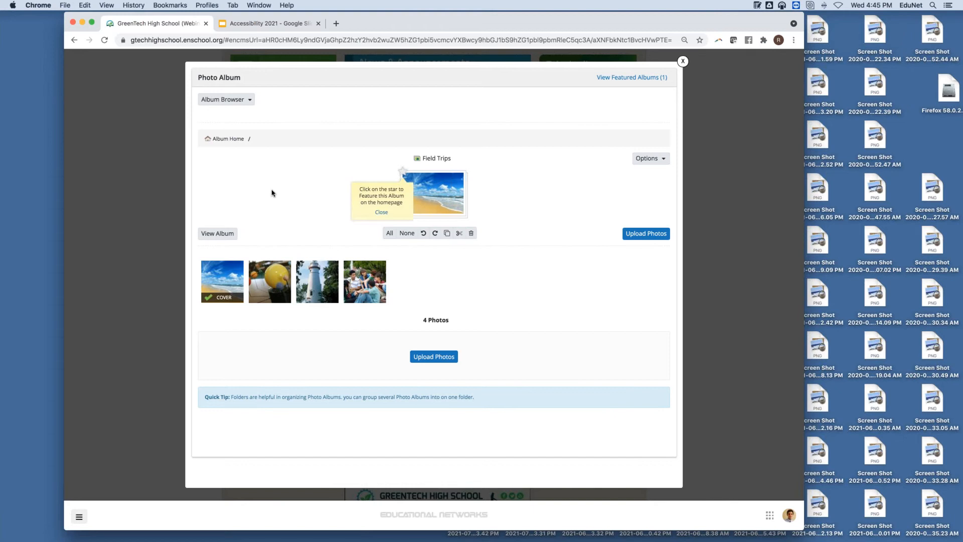
pyautogui.click(401, 175)
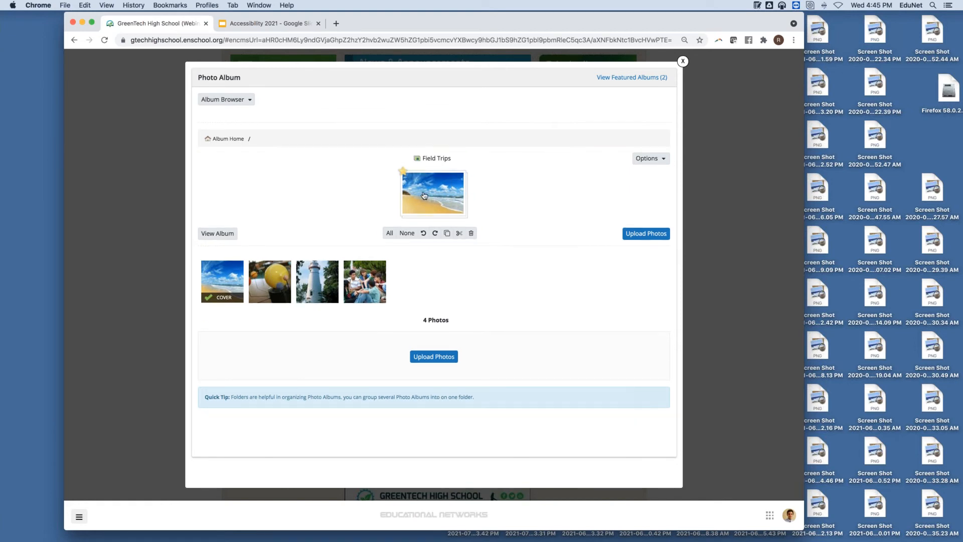
pyautogui.moveTo(317, 280)
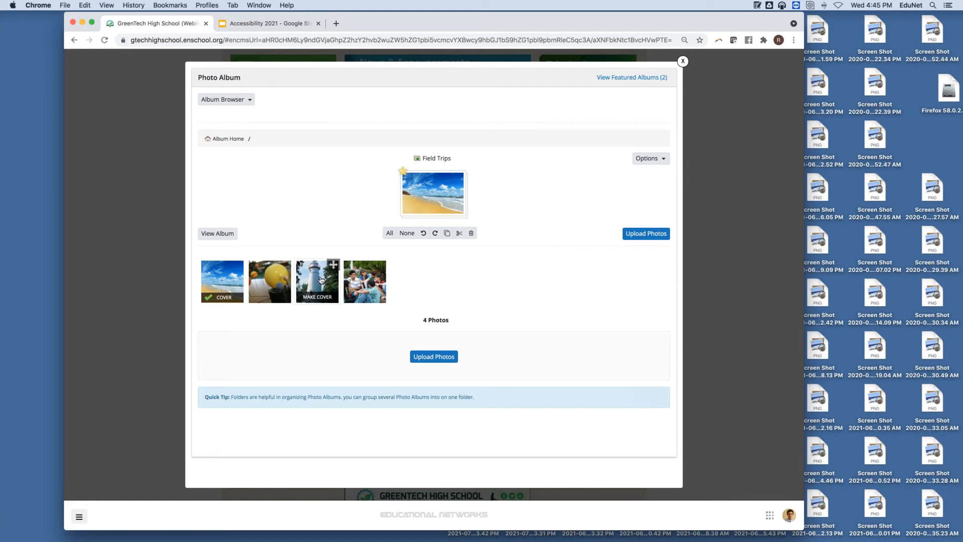
pyautogui.moveTo(269, 276)
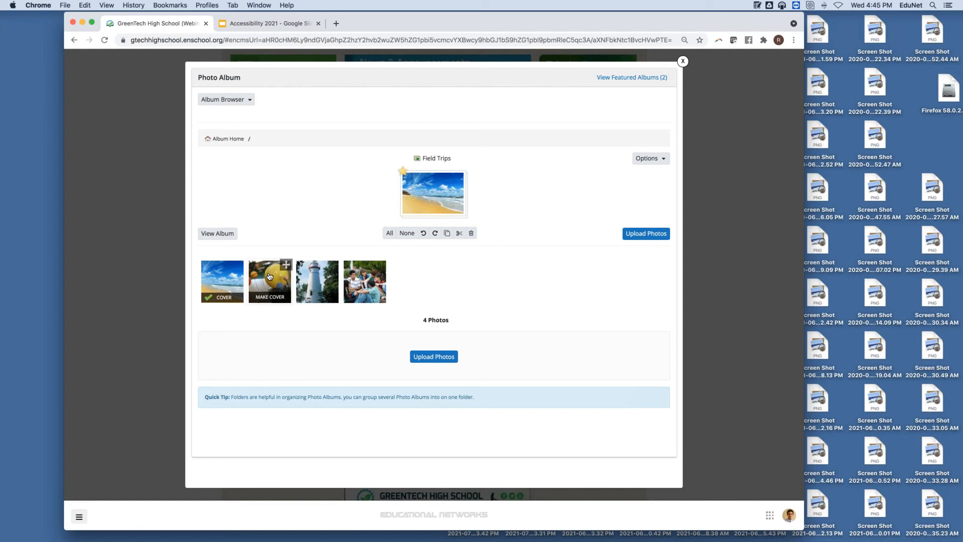
pyautogui.click(357, 270)
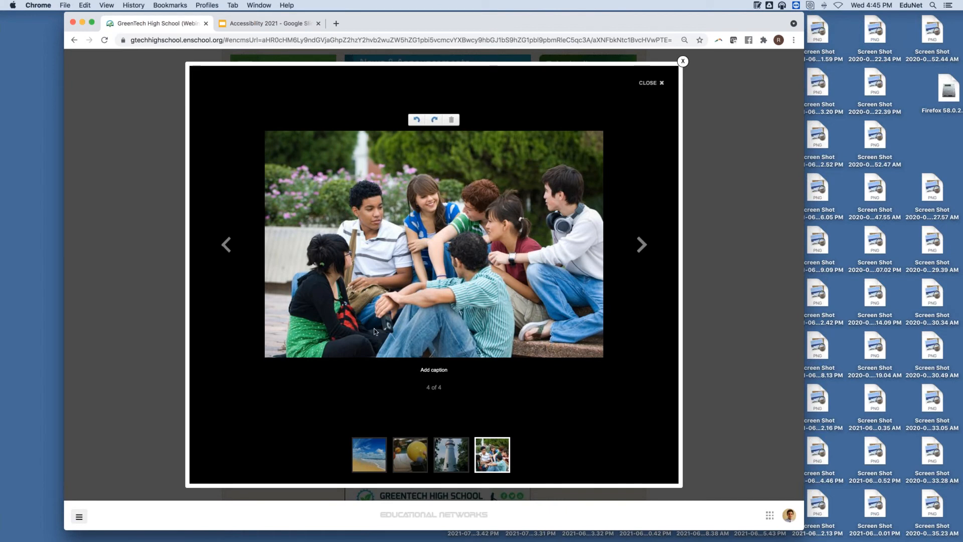
# Step: Caption the group photo 'Our Students on the Coastline Field Trip', save it, and close the viewer
pyautogui.click(421, 372)
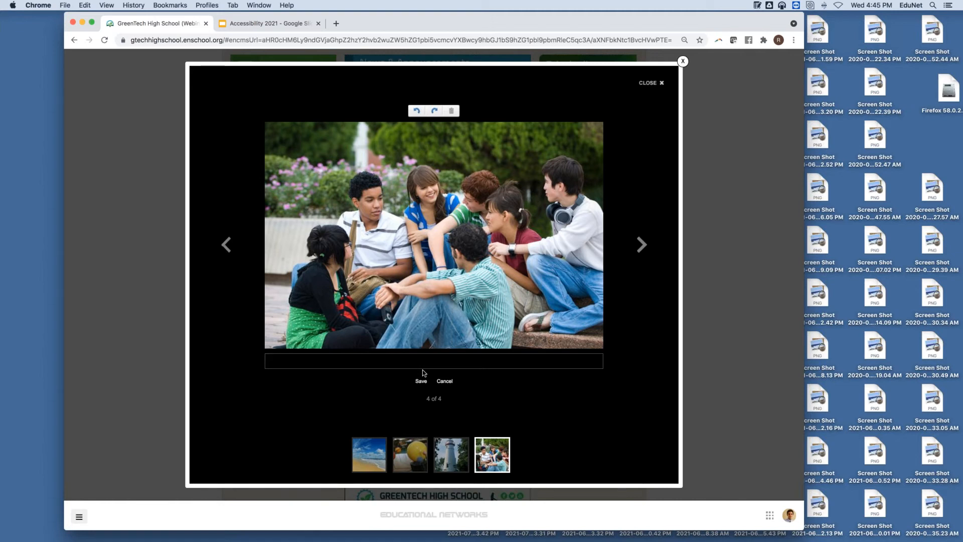
pyautogui.write('Our Students on the Coastline Field Trip')
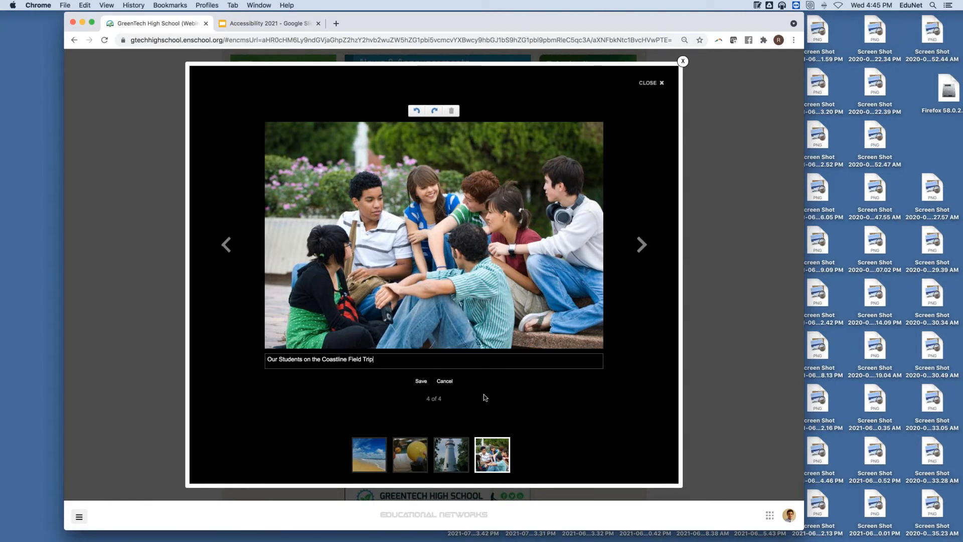
pyautogui.click(422, 382)
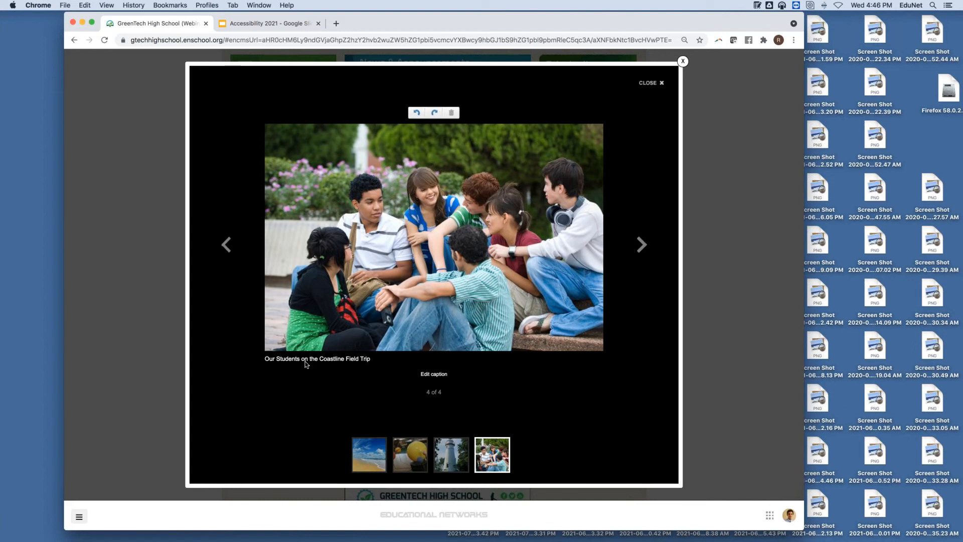
pyautogui.click(651, 83)
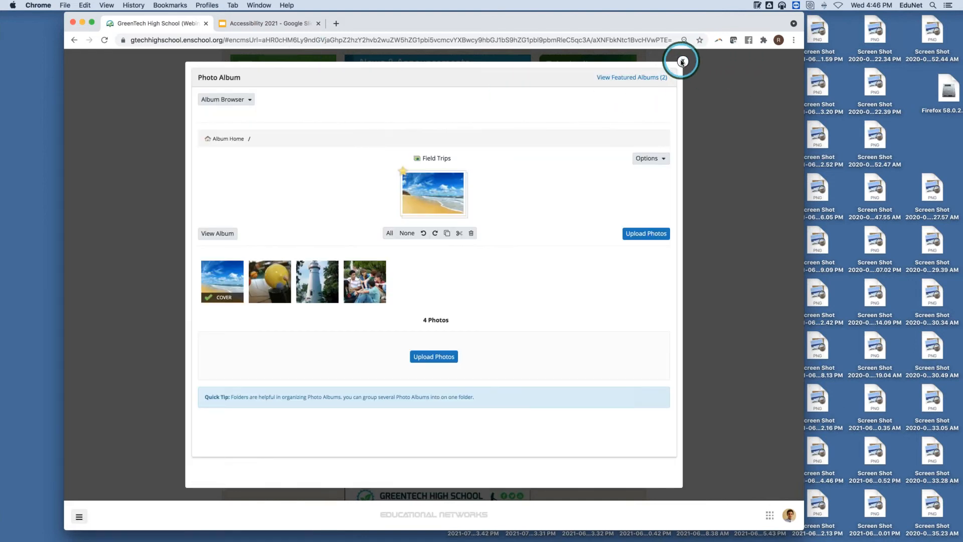
# Step: Go to Students > GreenTech High Scholar Rules And Expectations and check its accessibility recommendations
pyautogui.click(682, 61)
pyautogui.moveTo(486, 130)
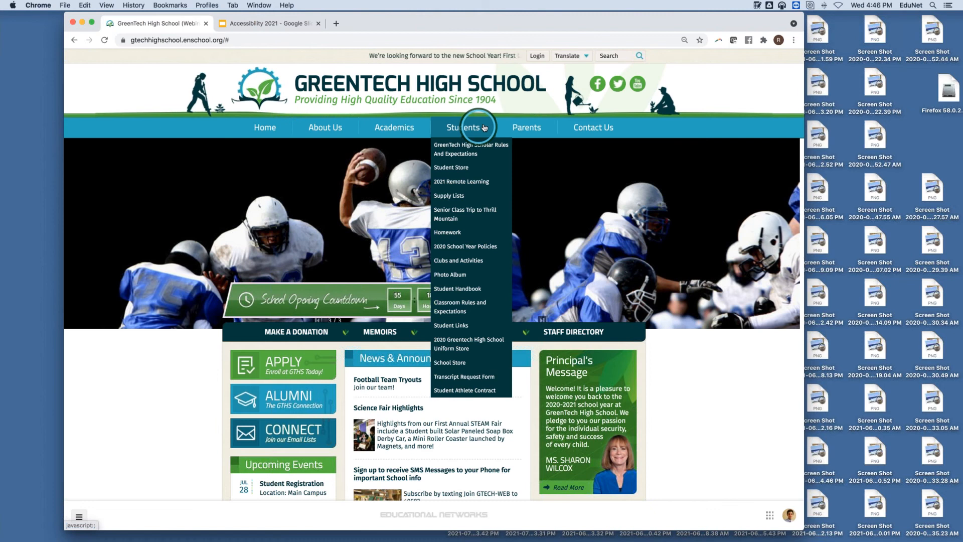
pyautogui.click(486, 150)
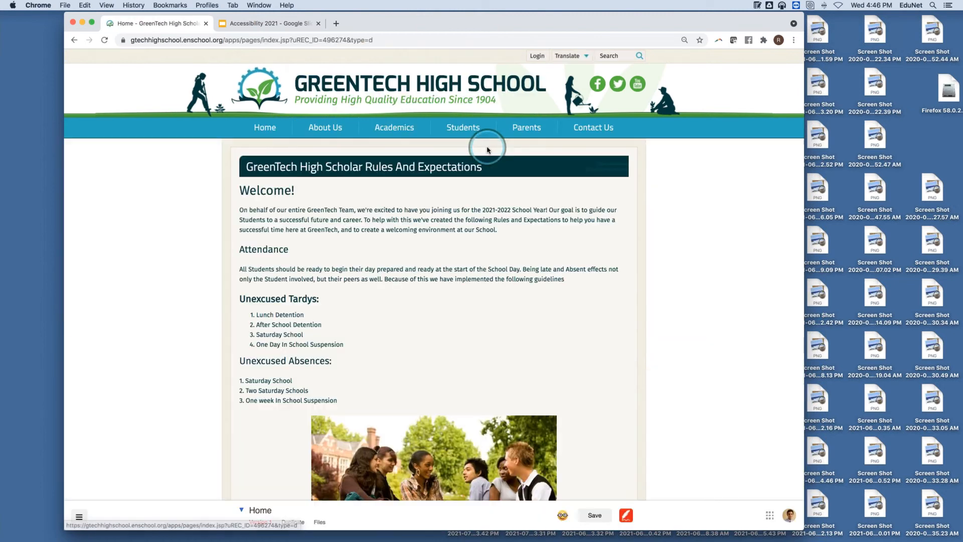
pyautogui.scroll(-5, 610, 183)
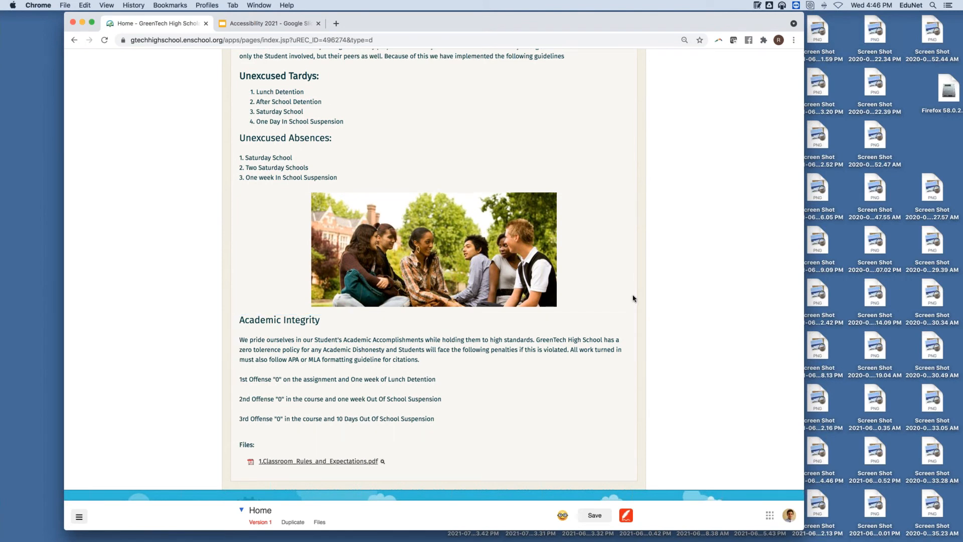
pyautogui.click(561, 516)
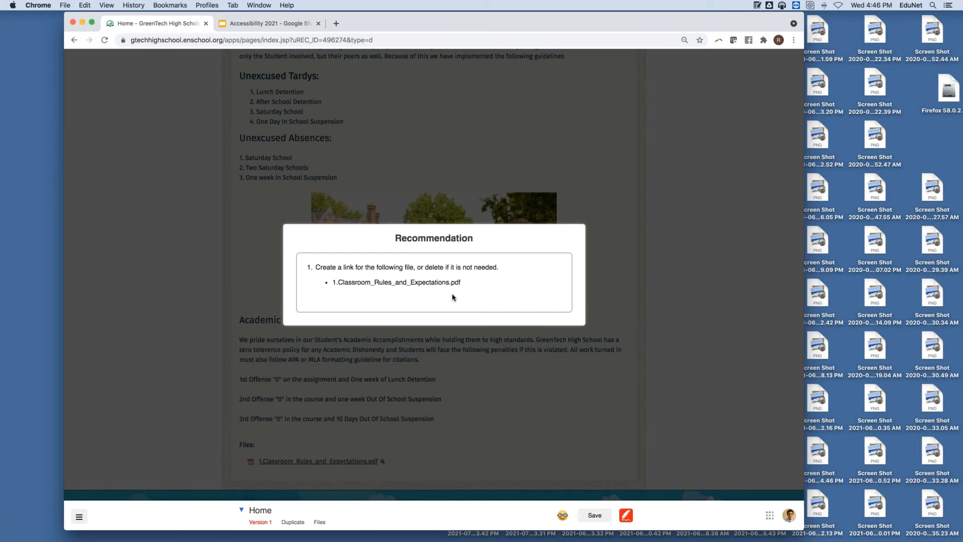
# Step: Dismiss the accessibility recommendation and insert a plain text block below Academic Integrity
pyautogui.click(464, 251)
pyautogui.click(562, 170)
pyautogui.click(524, 339)
pyautogui.scroll(-2, 459, 376)
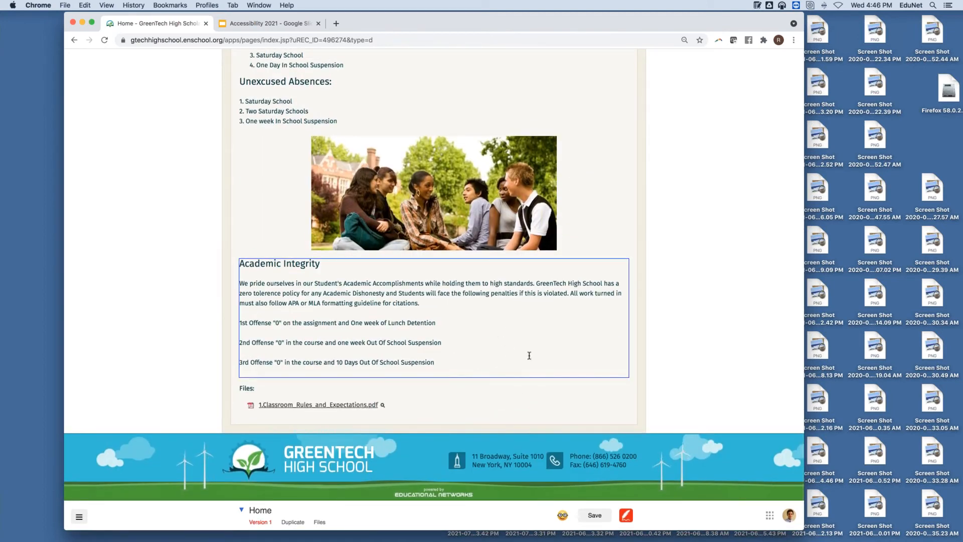
pyautogui.rightClick(468, 301)
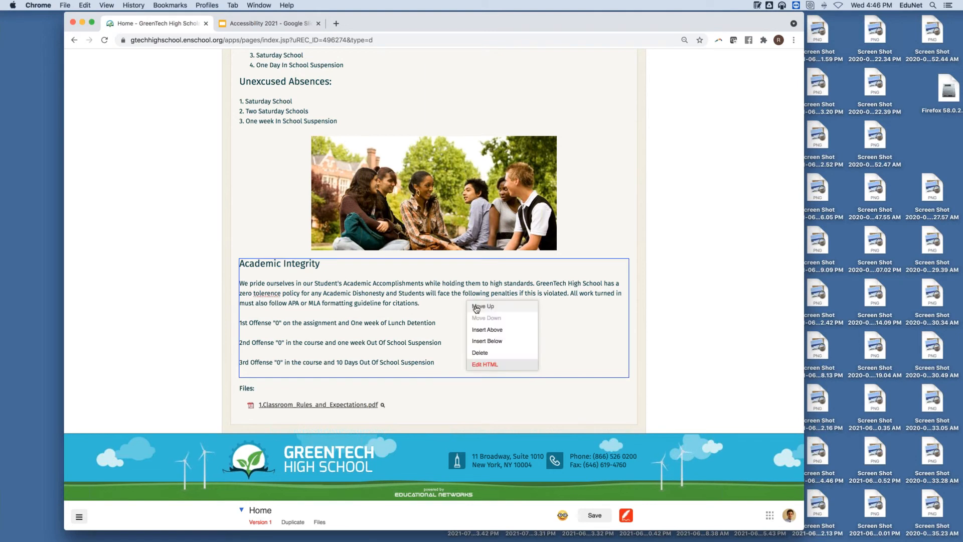
pyautogui.click(504, 342)
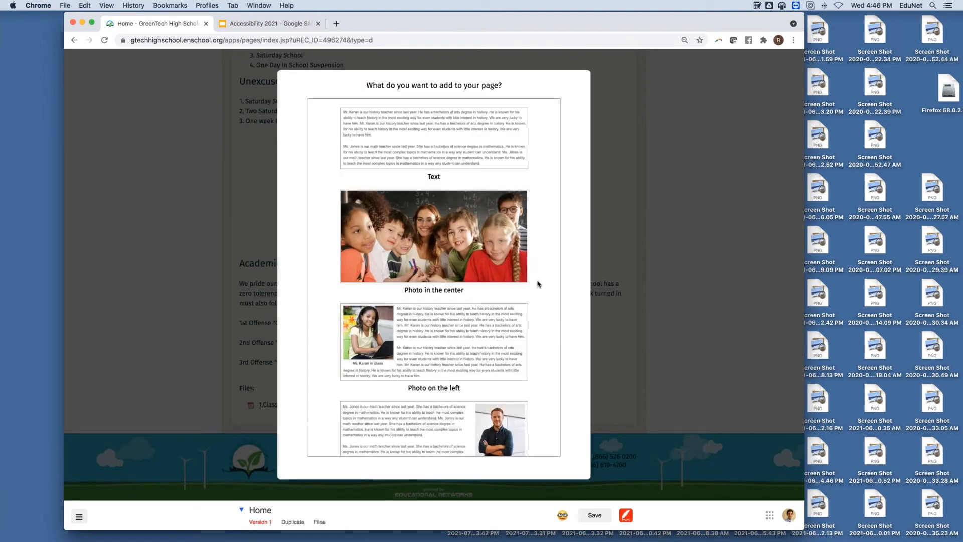
pyautogui.scroll(-3, 538, 284)
pyautogui.scroll(-8, 538, 283)
pyautogui.scroll(10, 538, 284)
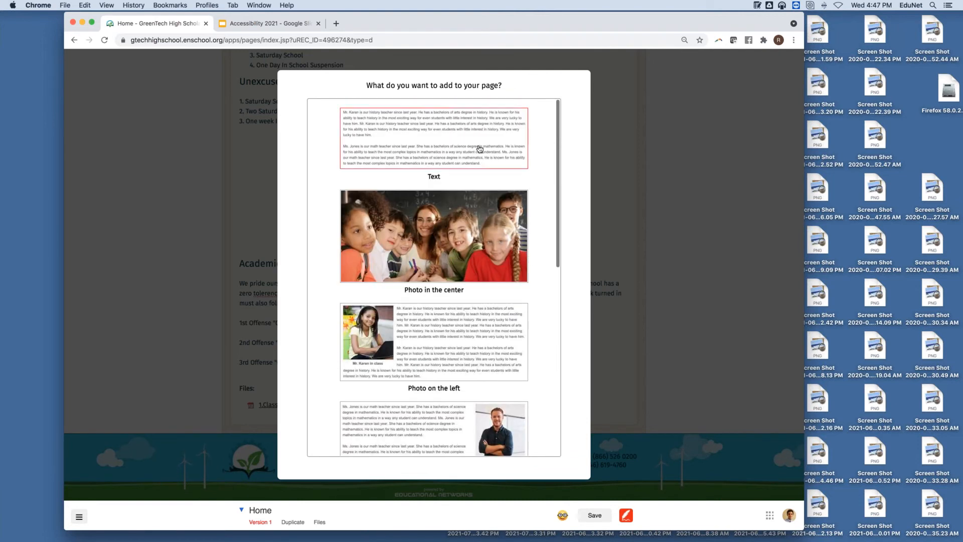
pyautogui.moveTo(485, 149); pyautogui.dragTo(490, 154)
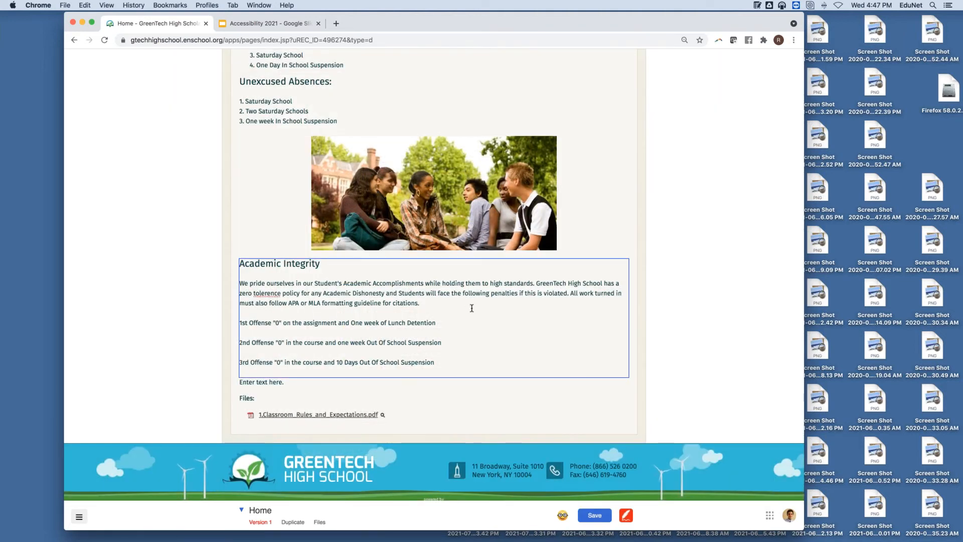
# Step: Insert a second plain text block below Academic Integrity
pyautogui.scroll(6, 472, 308)
pyautogui.scroll(-1, 437, 300)
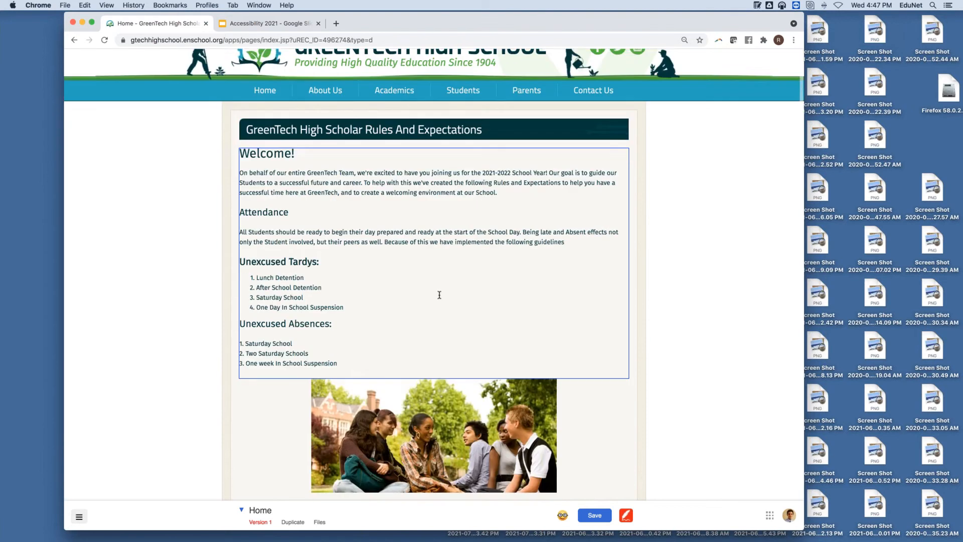
pyautogui.scroll(-5, 439, 295)
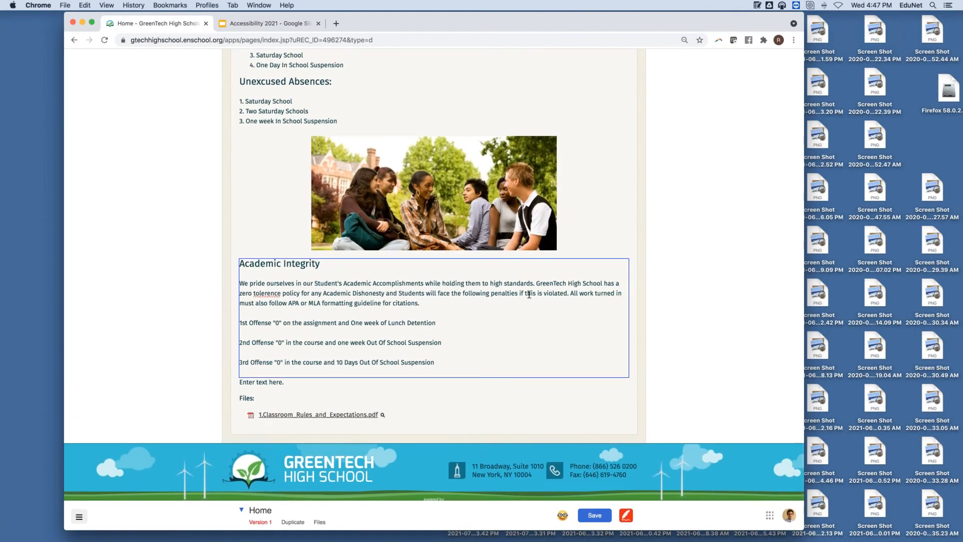
pyautogui.rightClick(526, 290)
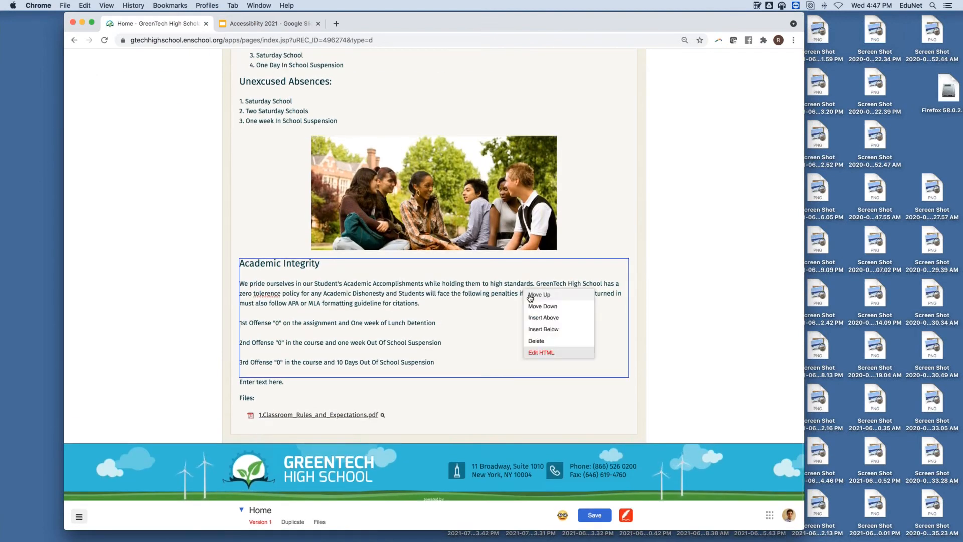
pyautogui.click(541, 329)
pyautogui.click(470, 157)
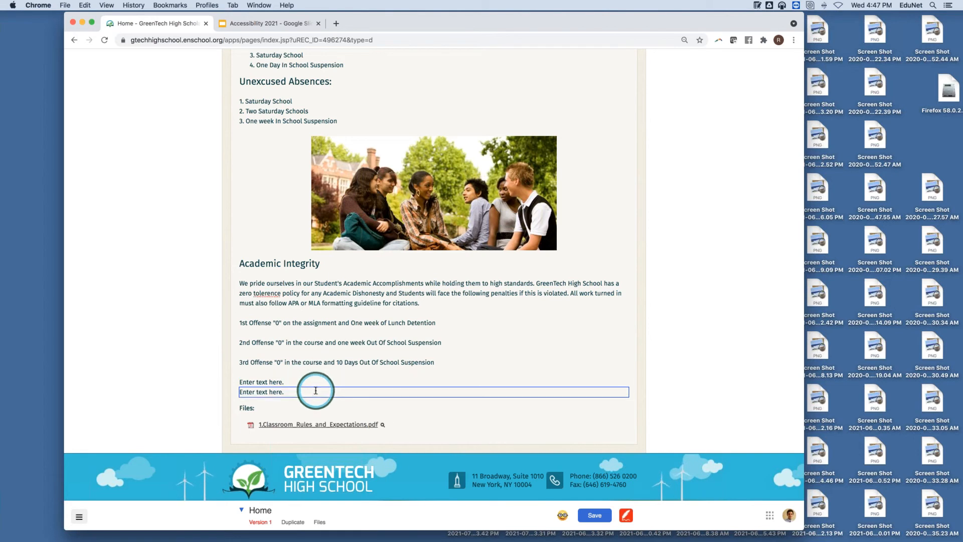
# Step: Replace the first placeholder text with 'Important Documents'
pyautogui.moveTo(314, 383); pyautogui.dragTo(200, 382)
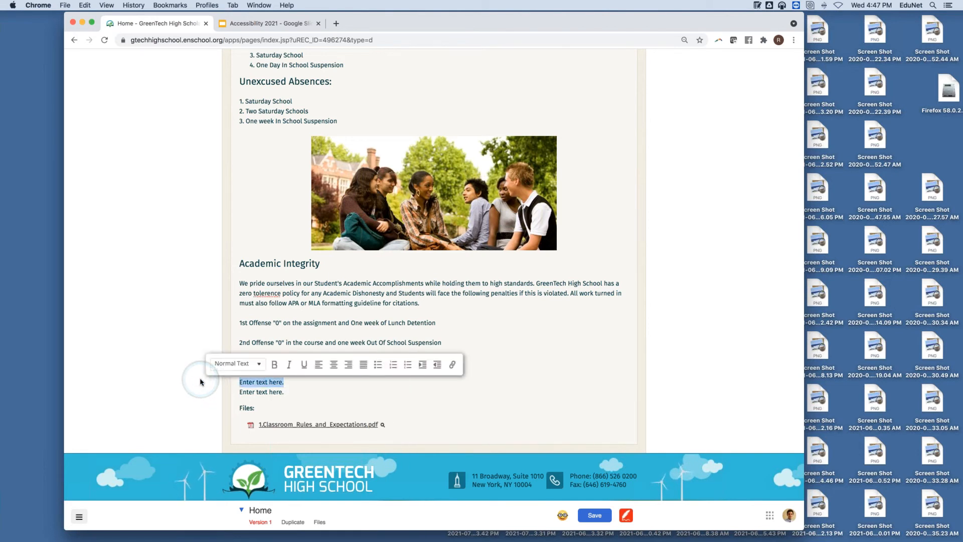
pyautogui.press('BackSpace')
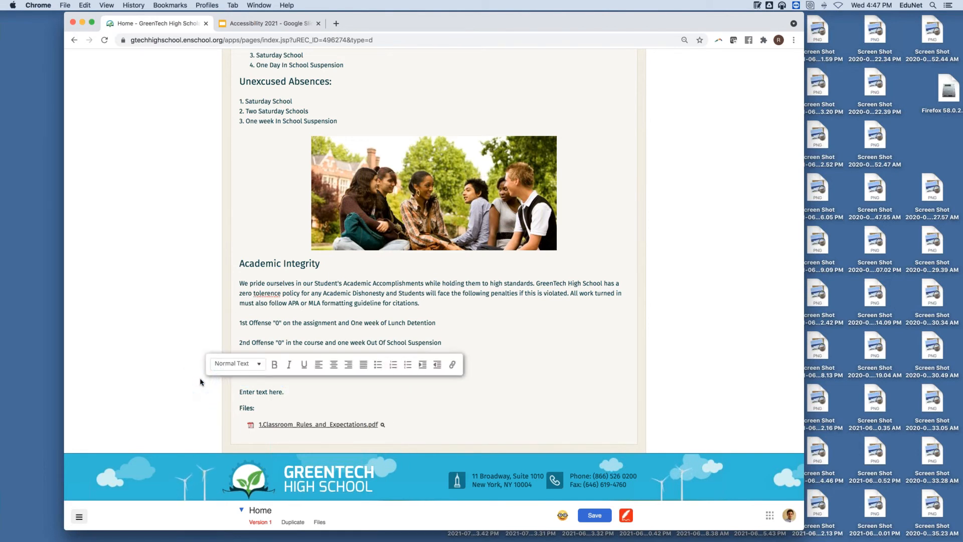
pyautogui.write('Important Docume')
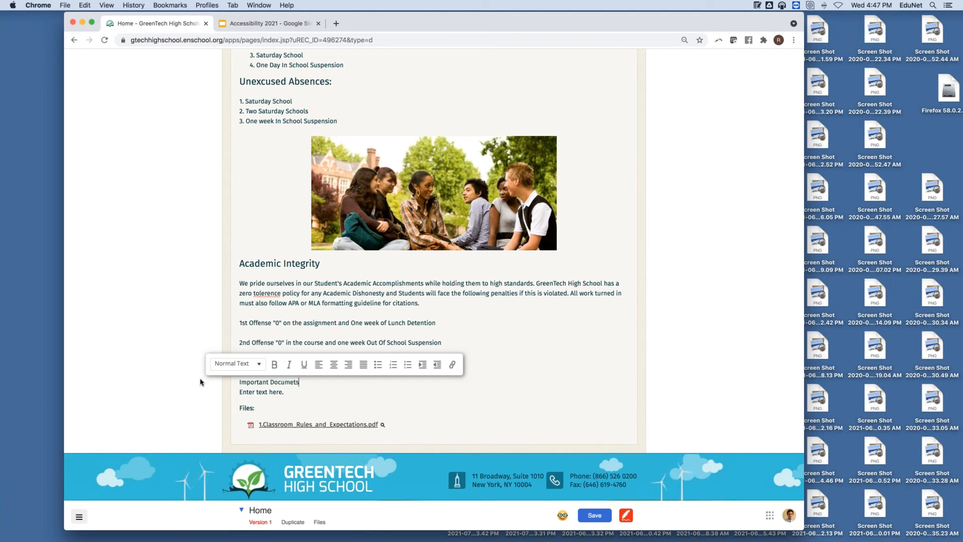
pyautogui.write('nts')
# Step: Delete the leftover empty text block
pyautogui.click(336, 399)
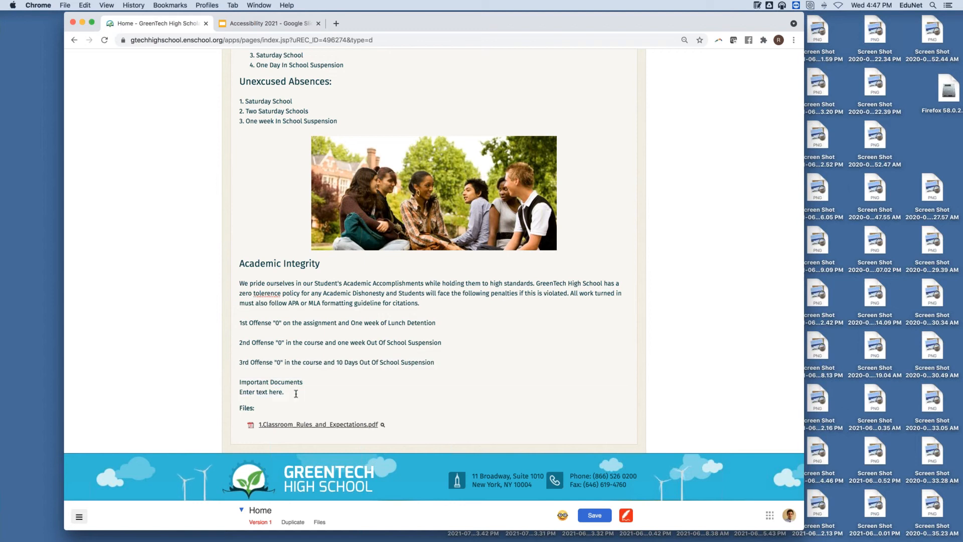
pyautogui.rightClick(295, 394)
pyautogui.click(307, 440)
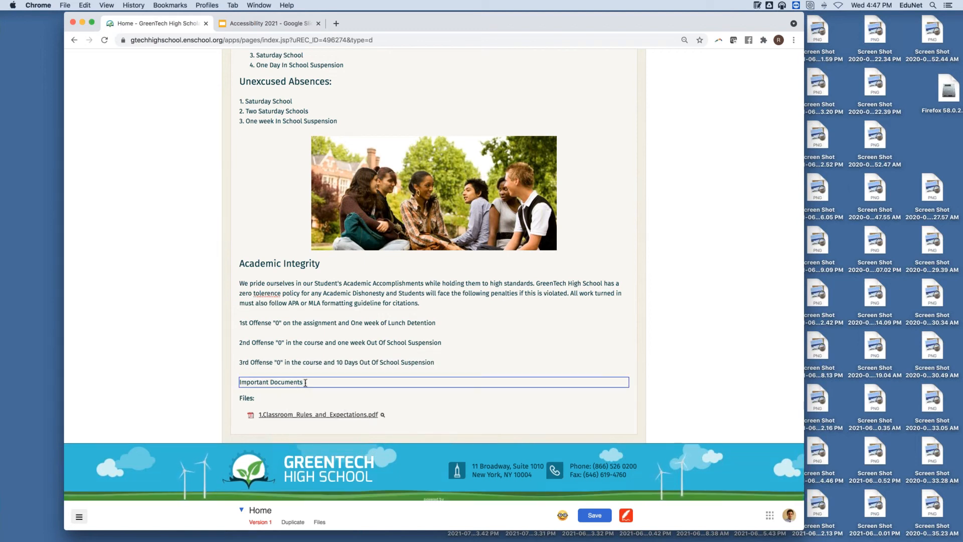
# Step: Style 'Important Documents' as Heading 2 and add blank lines beneath it
pyautogui.press('Return')
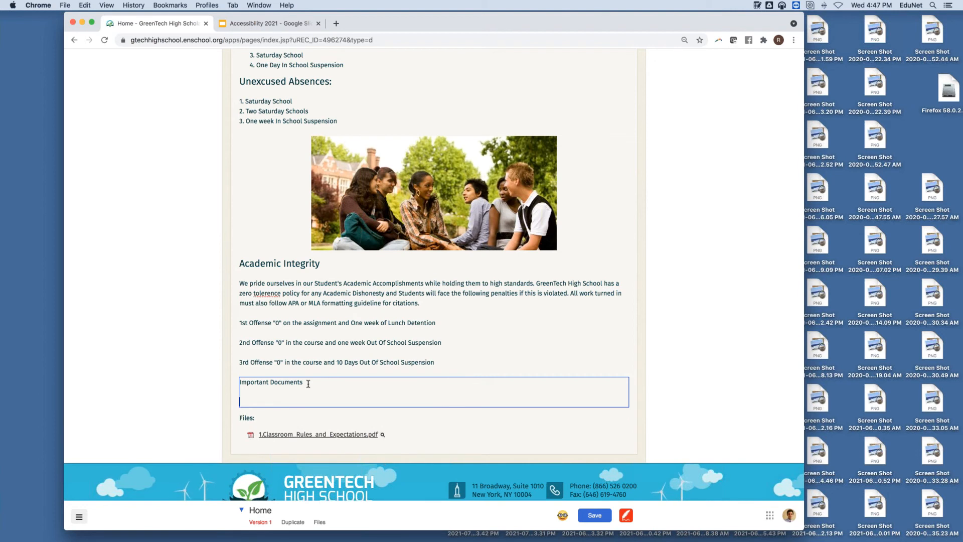
pyautogui.moveTo(308, 383); pyautogui.dragTo(240, 384)
pyautogui.click(235, 363)
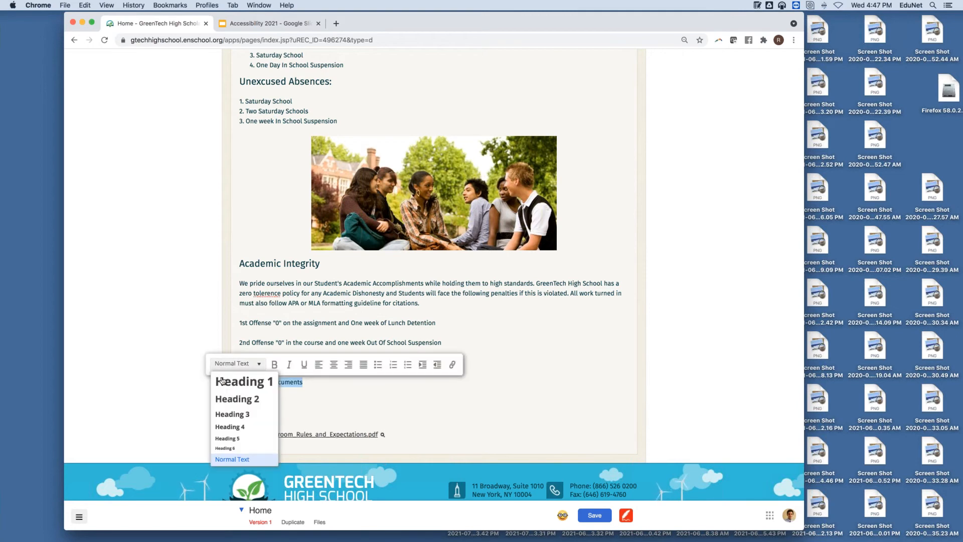
pyautogui.click(238, 399)
pyautogui.click(331, 386)
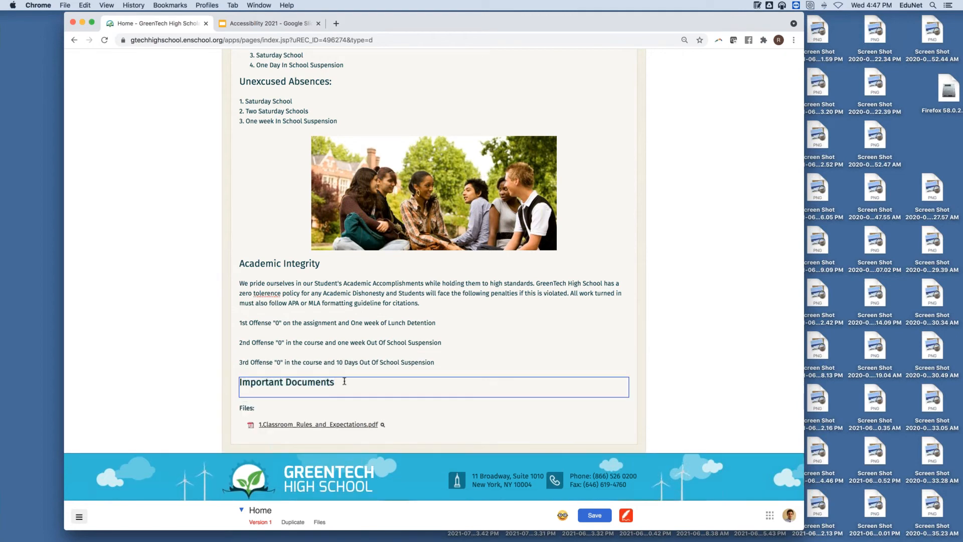
pyautogui.press('Return')
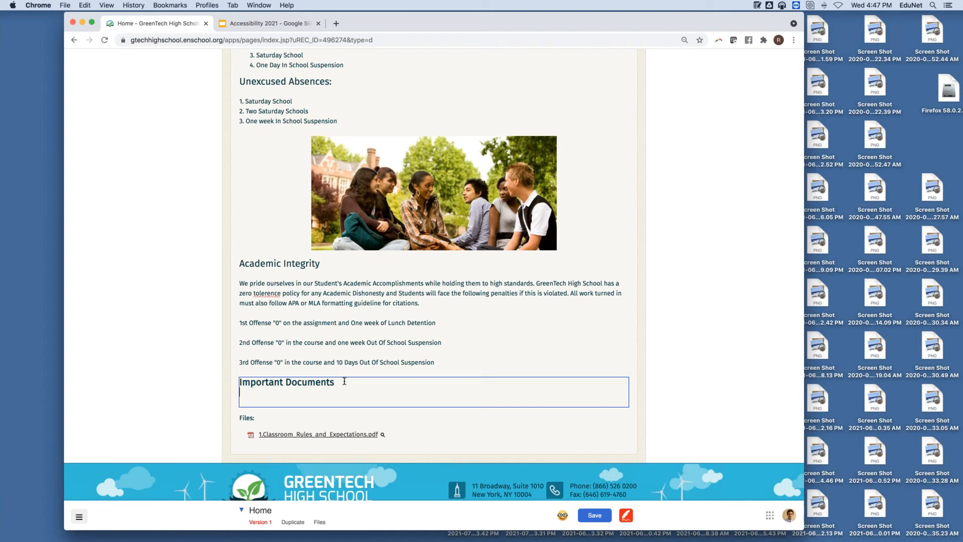
pyautogui.press('Return')
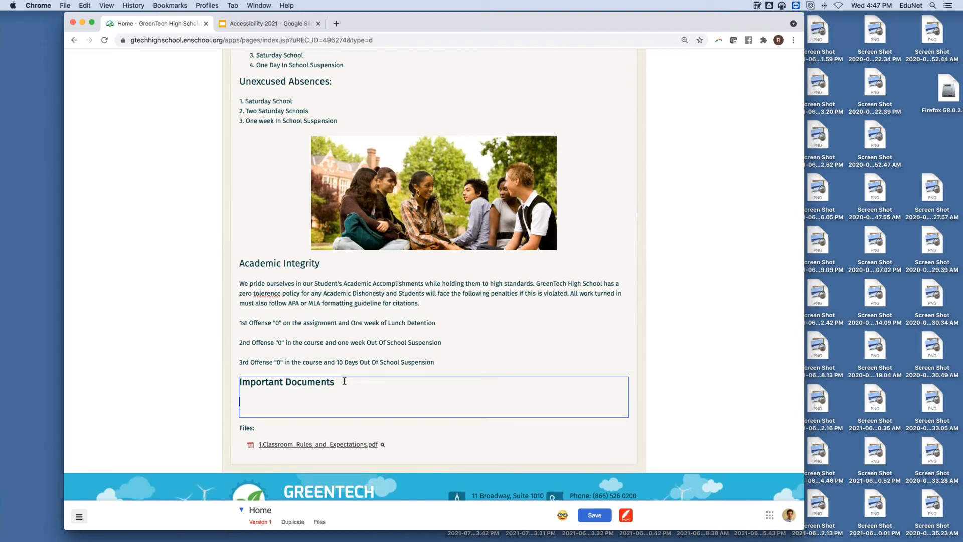
# Step: Type 'GreenTech Student Rules' under the heading, select it, and start a link on it
pyautogui.write('GreenTech Student Rules')
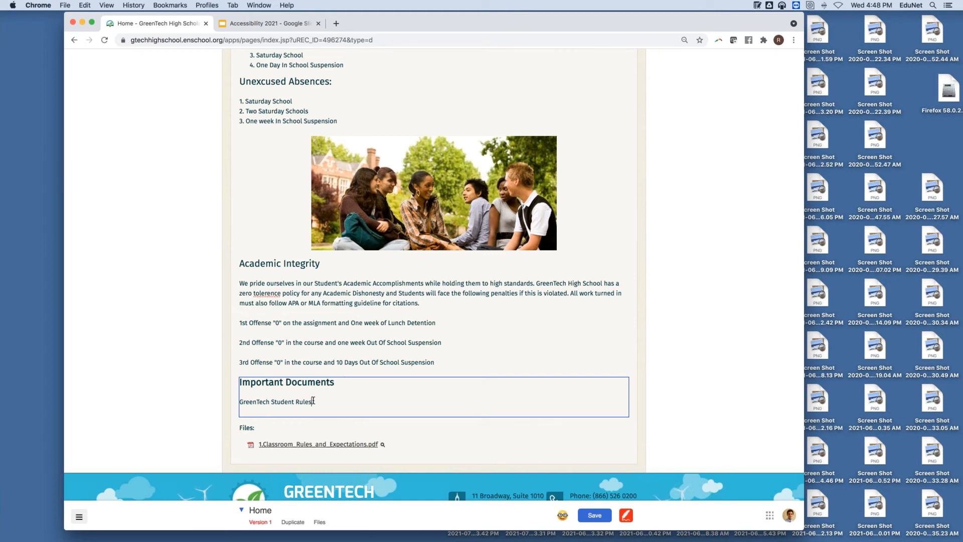
pyautogui.moveTo(322, 400); pyautogui.dragTo(239, 401)
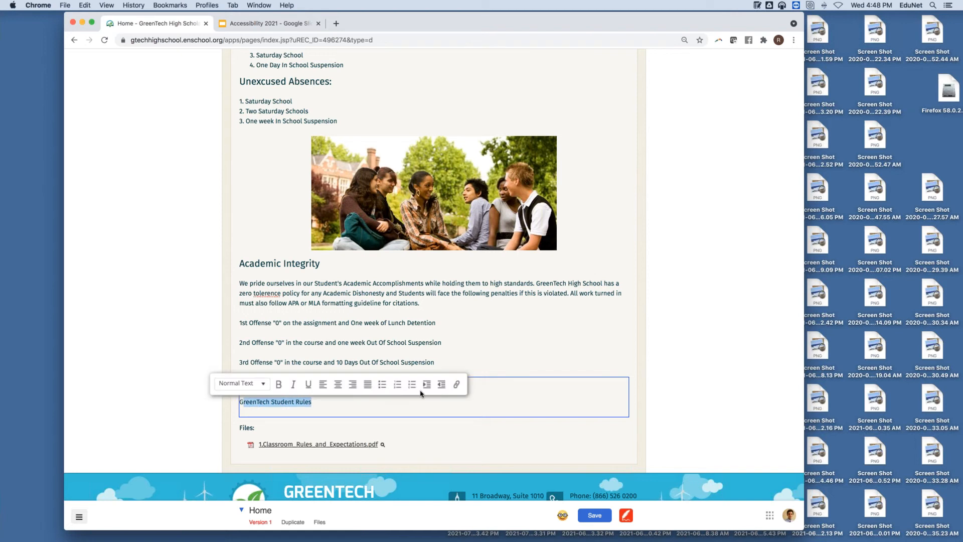
pyautogui.click(412, 407)
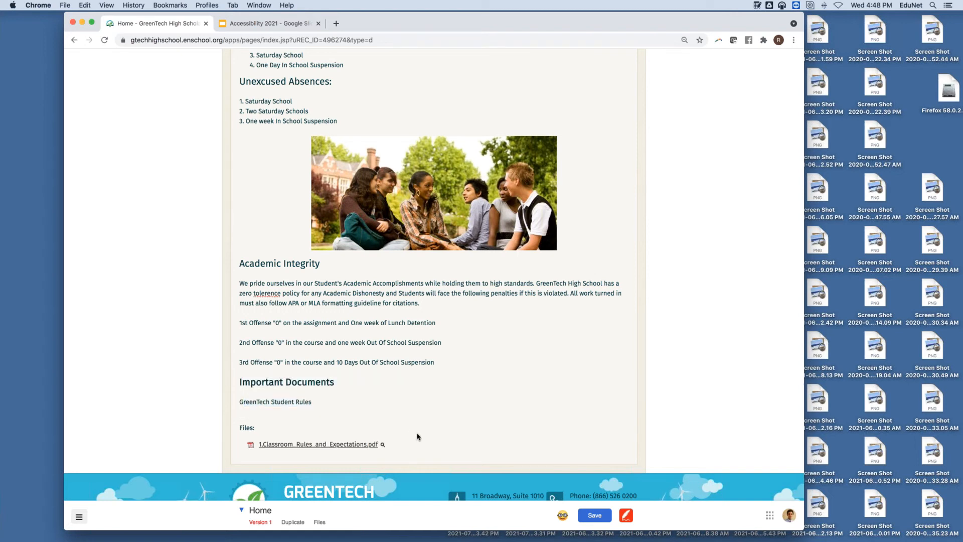
pyautogui.moveTo(312, 402); pyautogui.dragTo(233, 404)
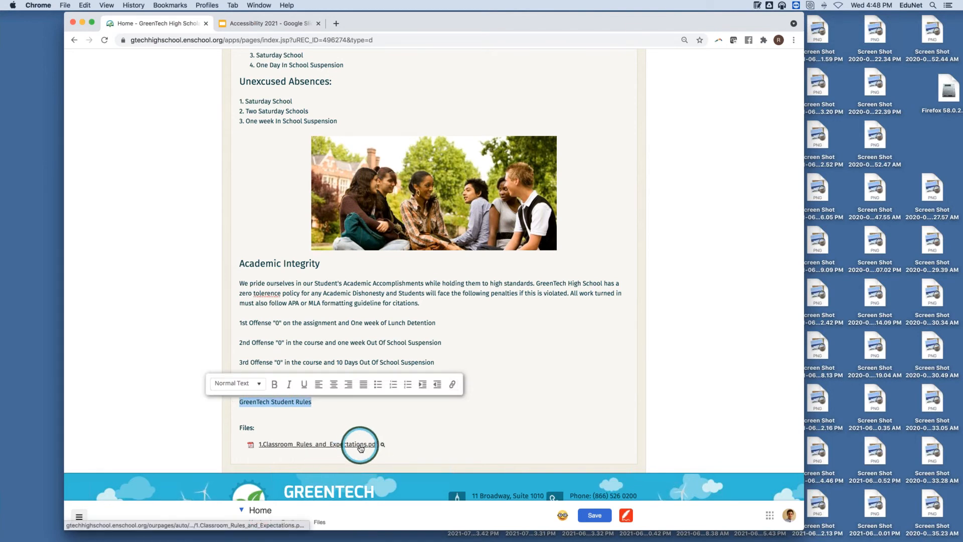
pyautogui.click(452, 385)
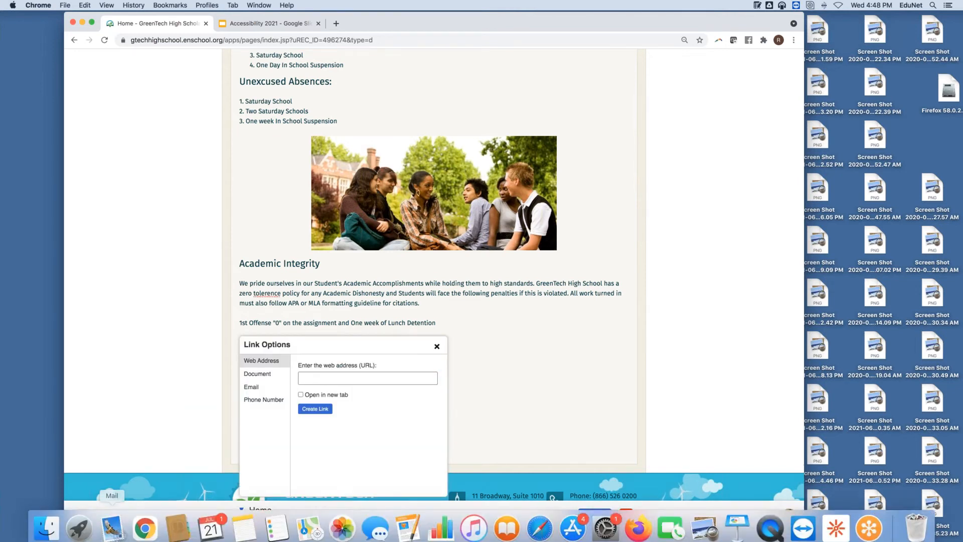
# Step: Search Finder for 'classroom' files
pyautogui.click(52, 531)
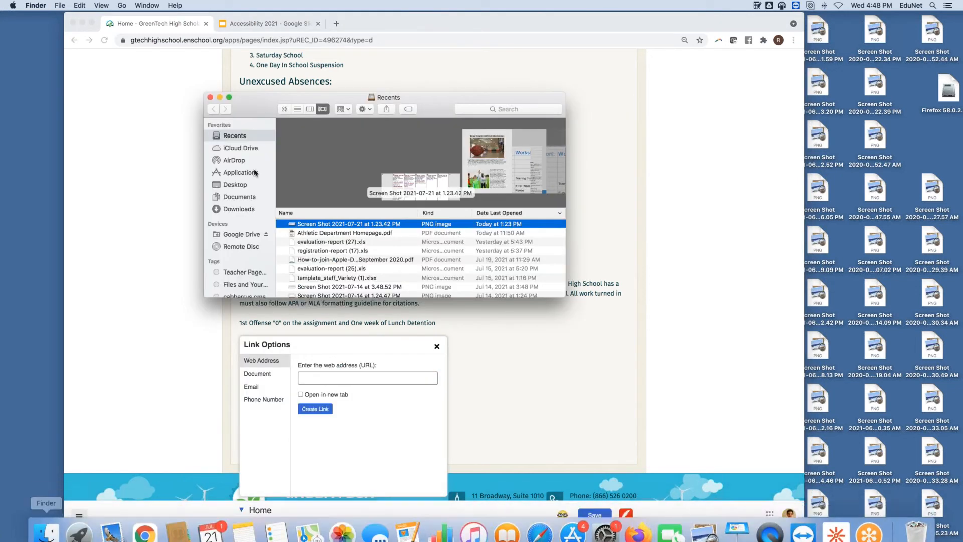
pyautogui.click(525, 111)
pyautogui.write('webinar files')
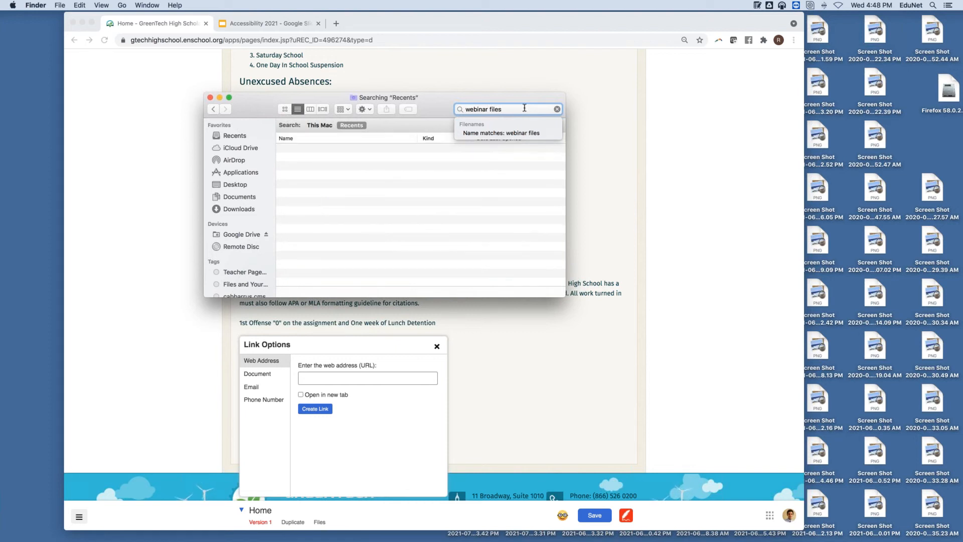
pyautogui.moveTo(506, 107); pyautogui.dragTo(488, 108)
pyautogui.press('BackSpace')
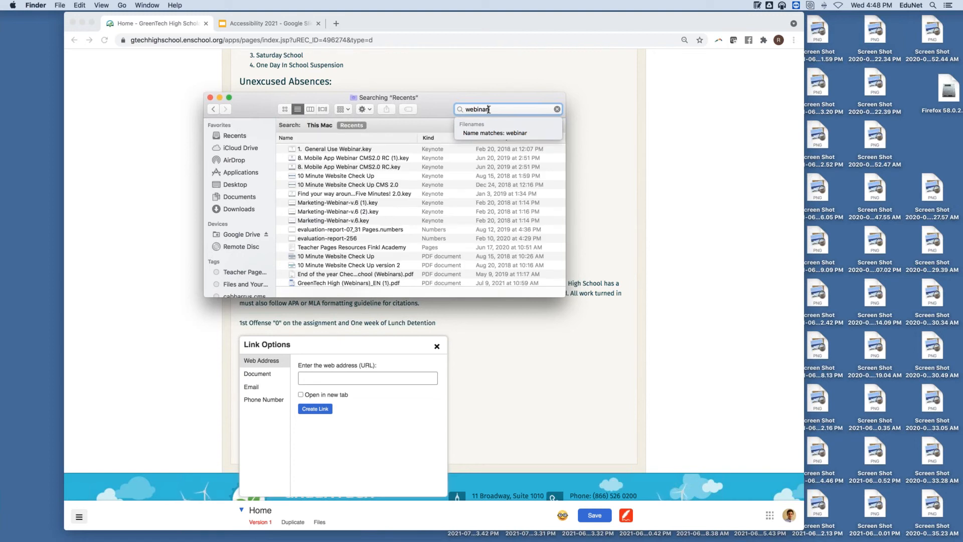
pyautogui.moveTo(492, 109); pyautogui.dragTo(452, 109)
pyautogui.write('classroom')
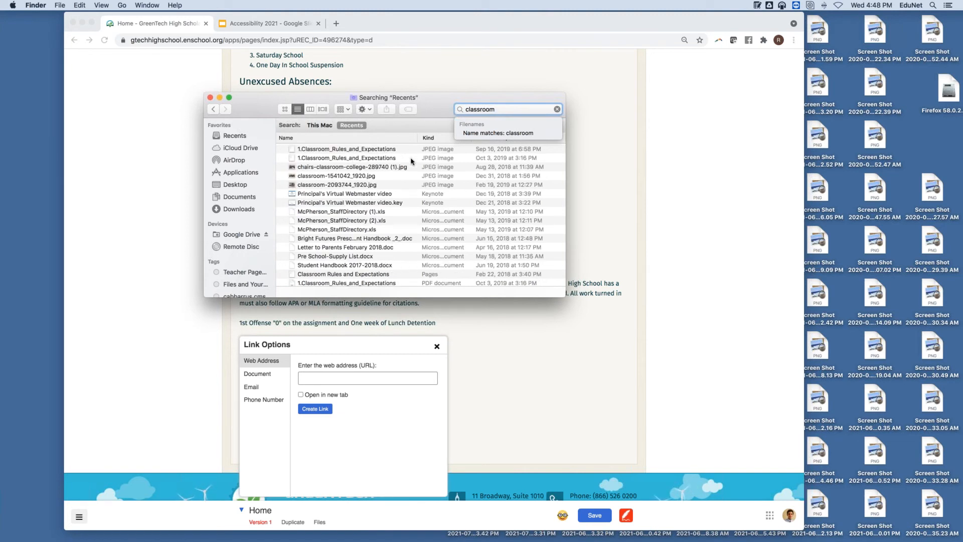
# Step: Drag the 1.Classroom_Rules_and_Expectations PDF onto the link dialog's Document option
pyautogui.click(393, 282)
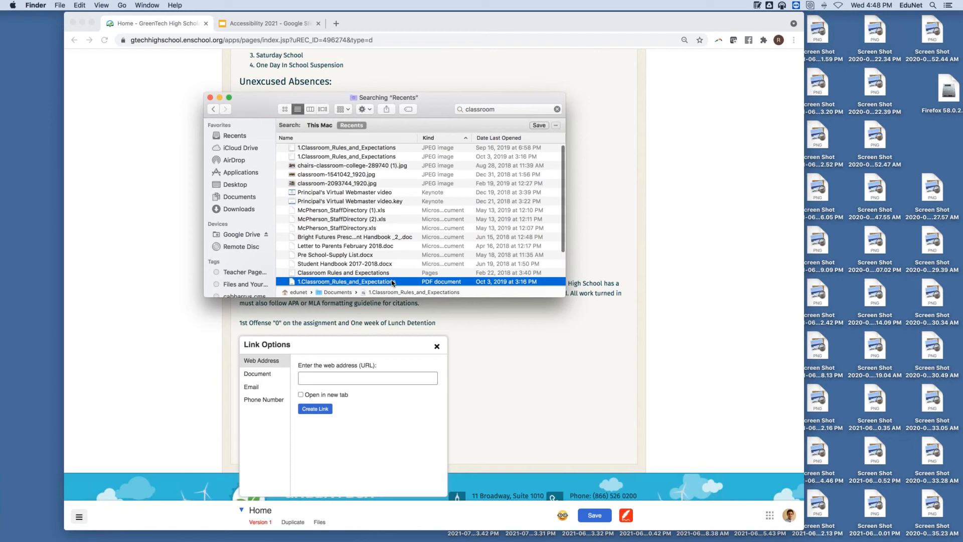
pyautogui.moveTo(387, 284); pyautogui.dragTo(256, 381)
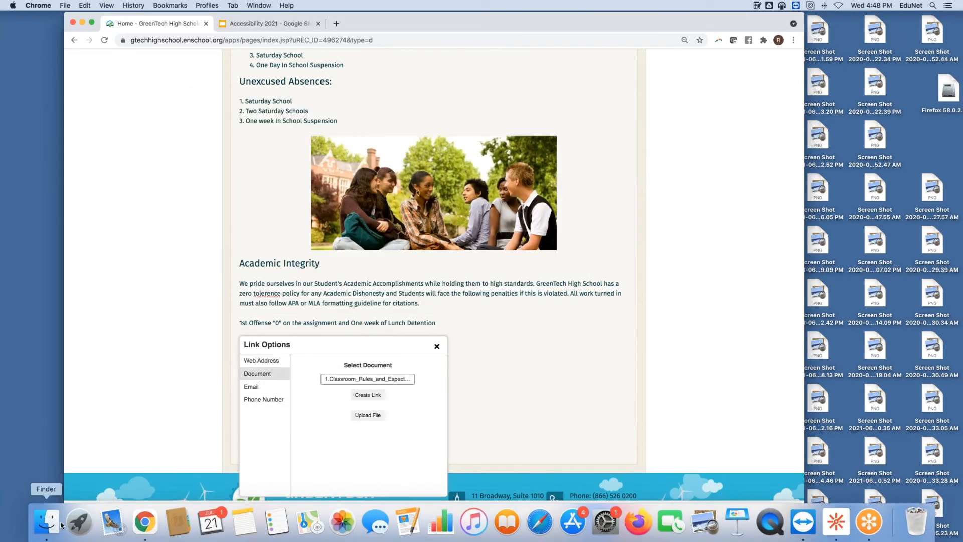
pyautogui.click(44, 521)
# Step: Upload the classroom rules PDF as the GreenTech Student Rules link, save, and run the accessibility check
pyautogui.moveTo(359, 280); pyautogui.dragTo(379, 418)
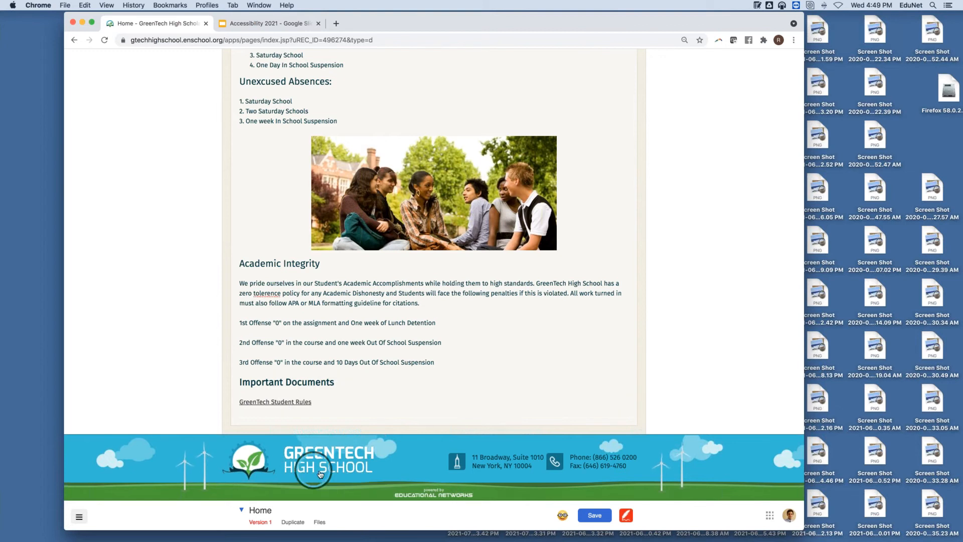
pyautogui.click(279, 404)
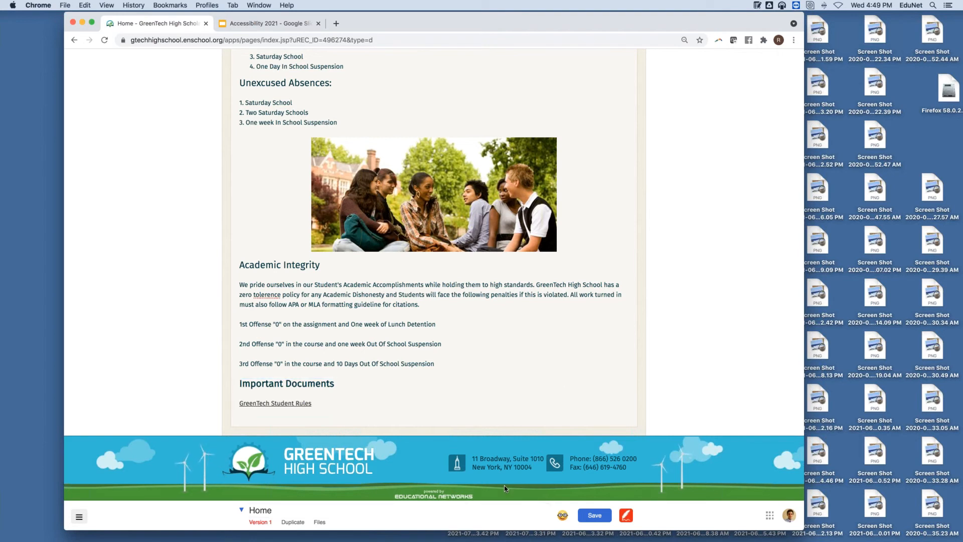
pyautogui.click(595, 516)
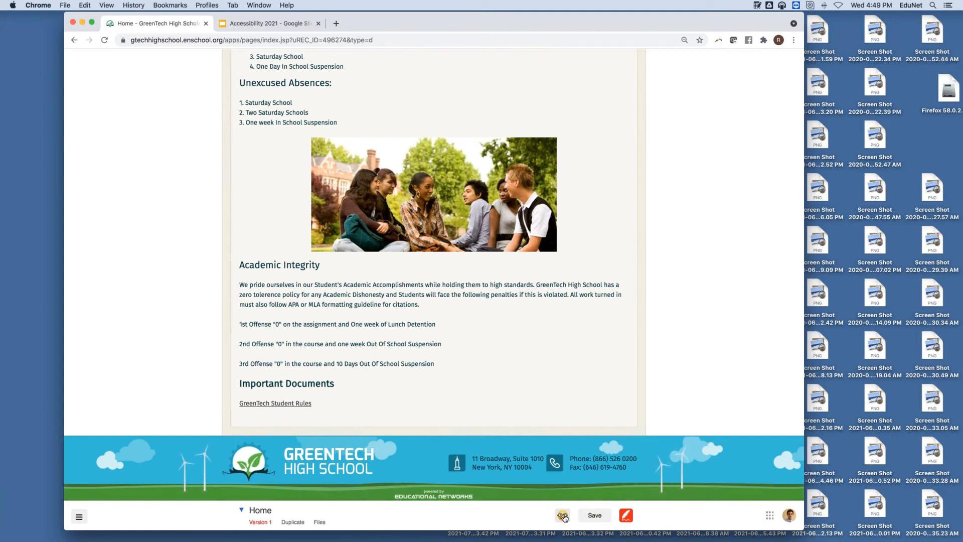
pyautogui.click(563, 517)
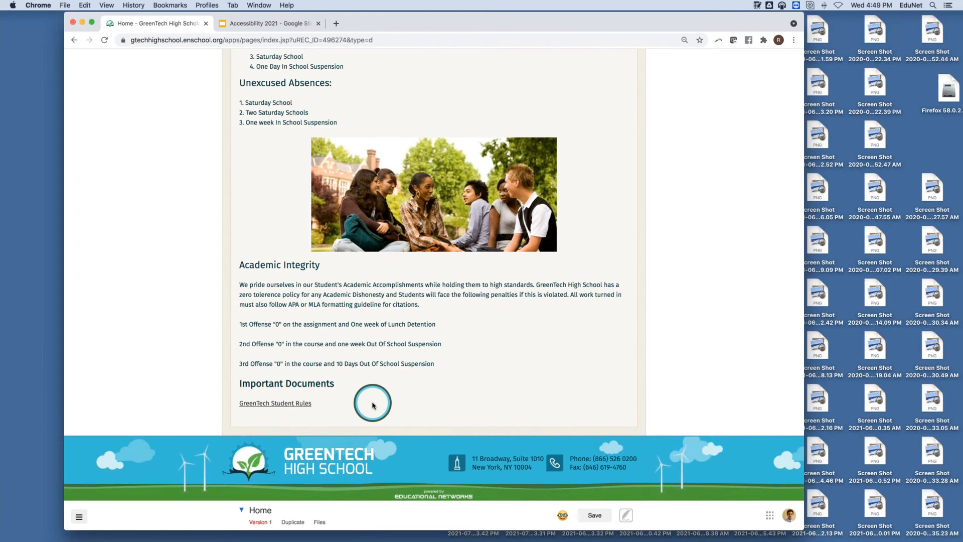
pyautogui.click(275, 407)
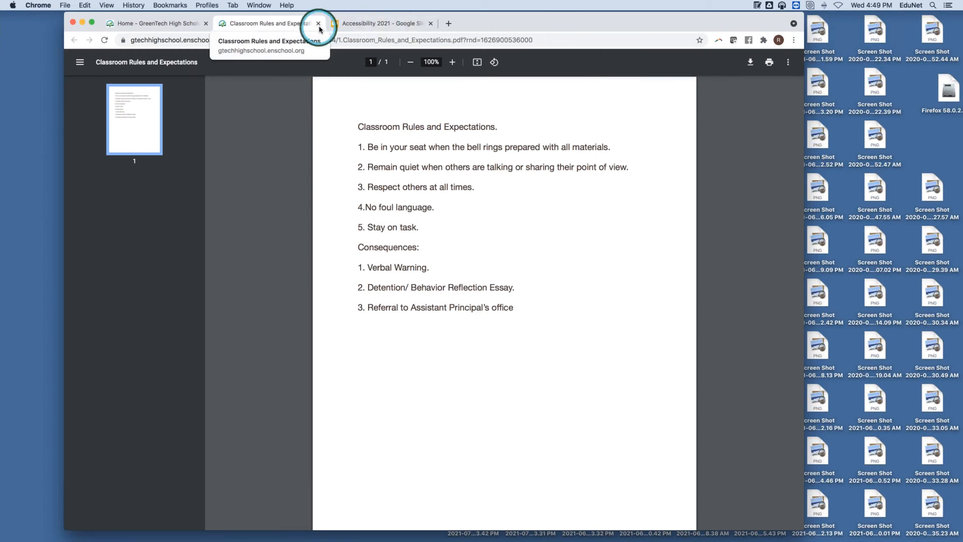
pyautogui.click(317, 24)
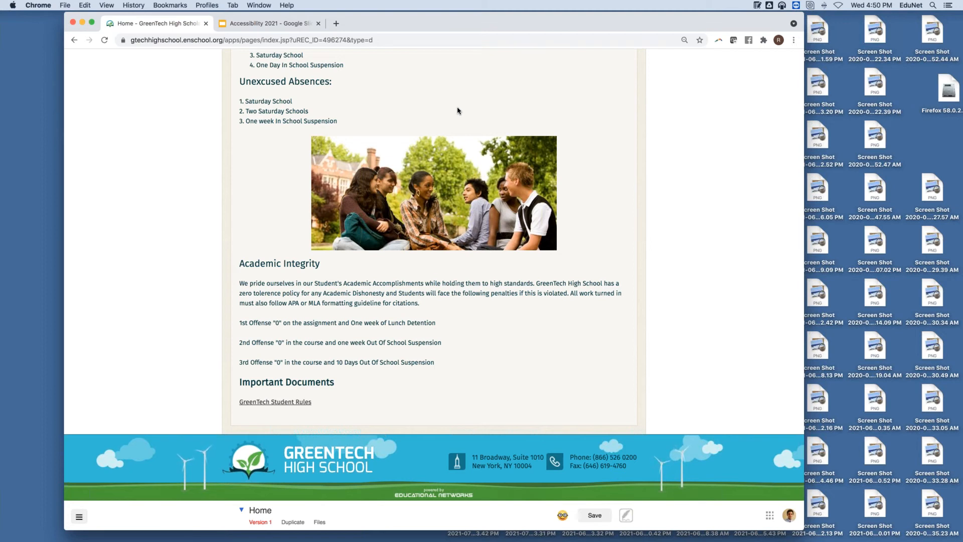
# Step: From the homepage, open Information > News and edit the Science Fair Highlights story's image
pyautogui.scroll(10, 458, 110)
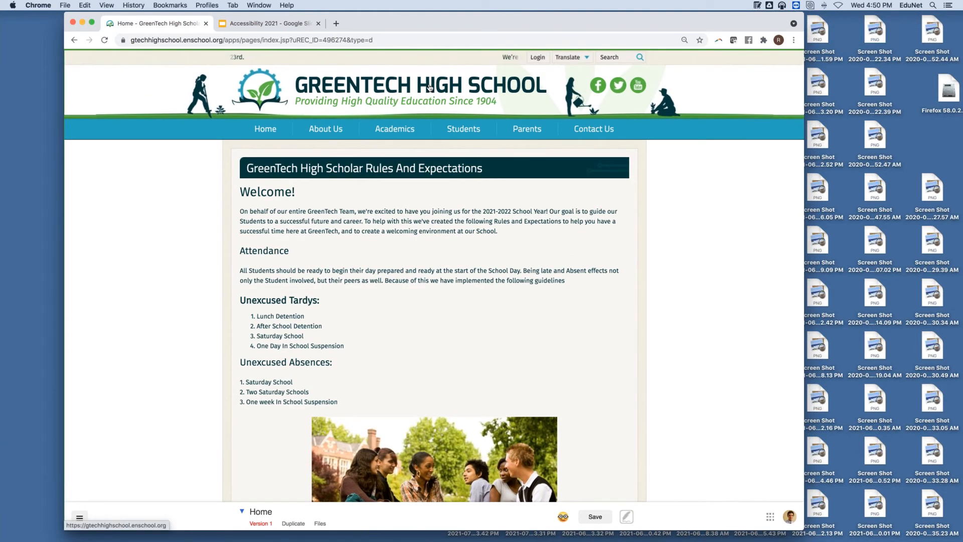
pyautogui.click(431, 87)
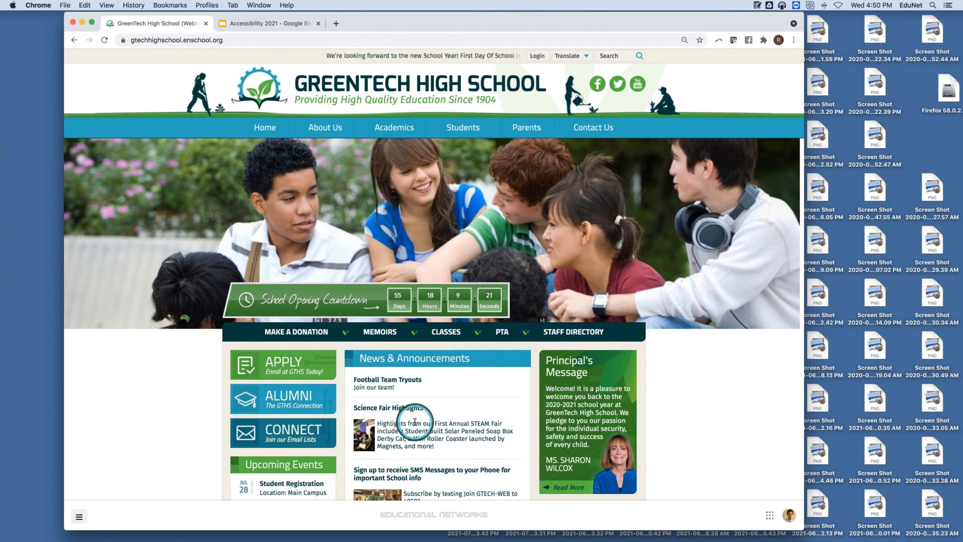
pyautogui.click(78, 516)
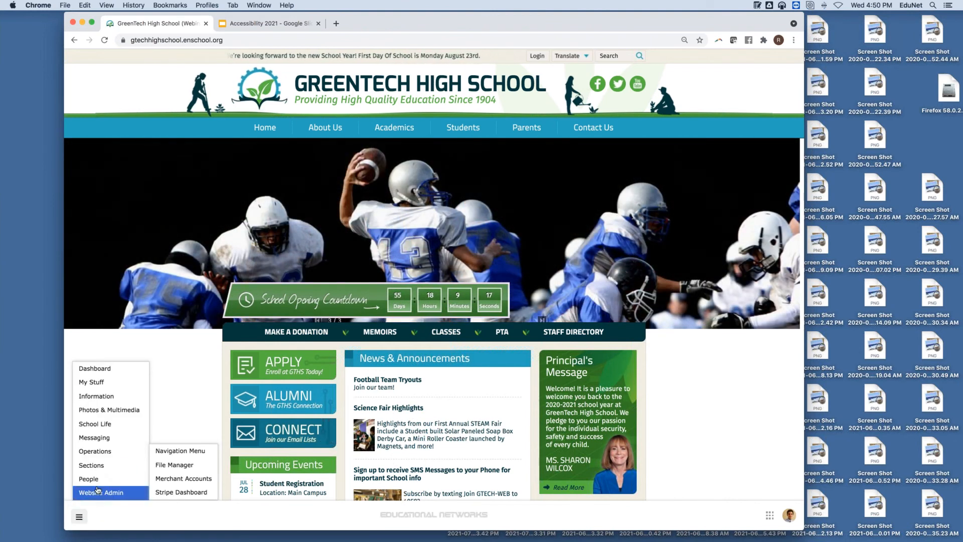
pyautogui.moveTo(115, 397)
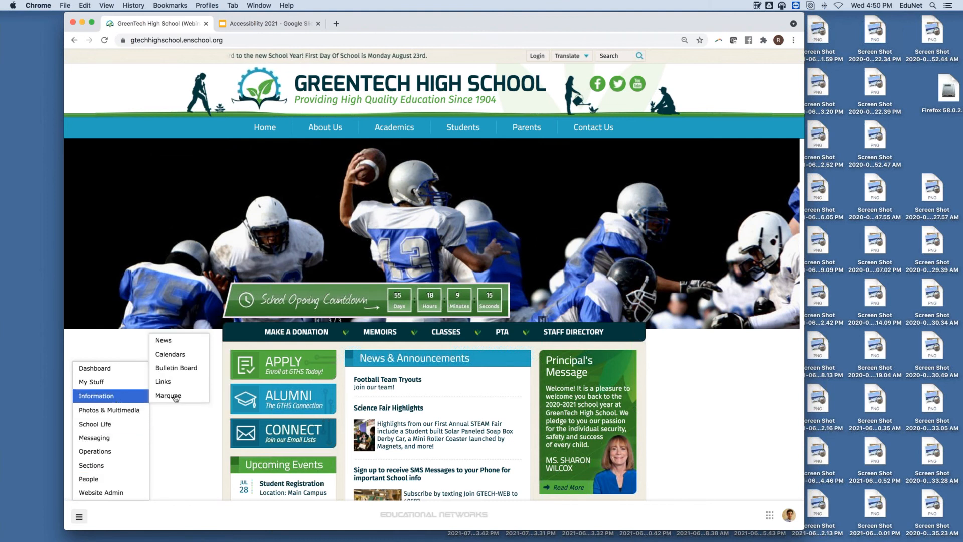
pyautogui.click(180, 349)
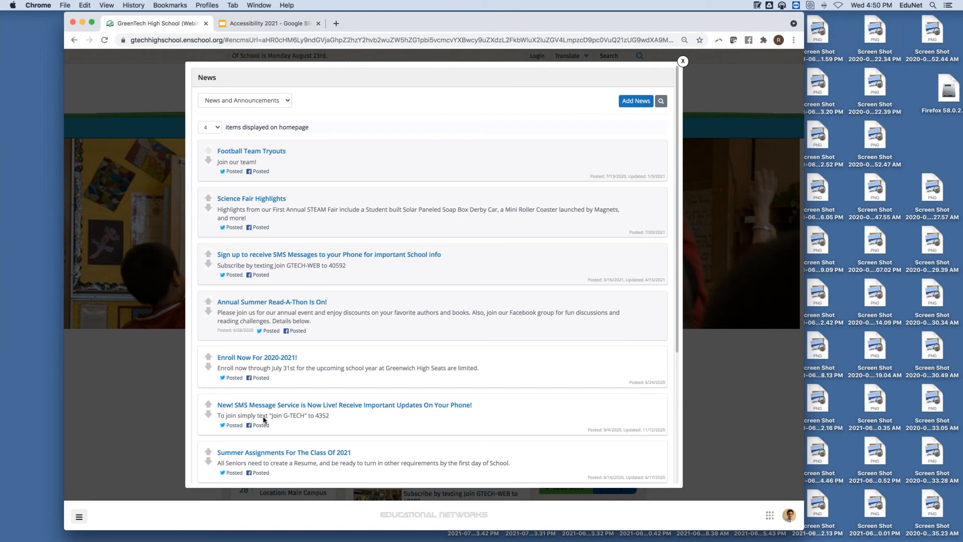
pyautogui.click(241, 202)
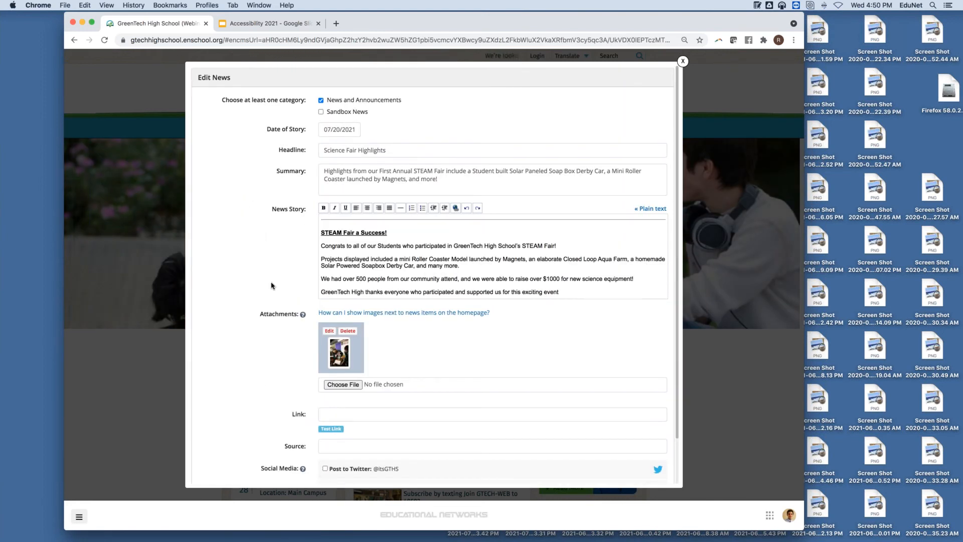
pyautogui.click(326, 332)
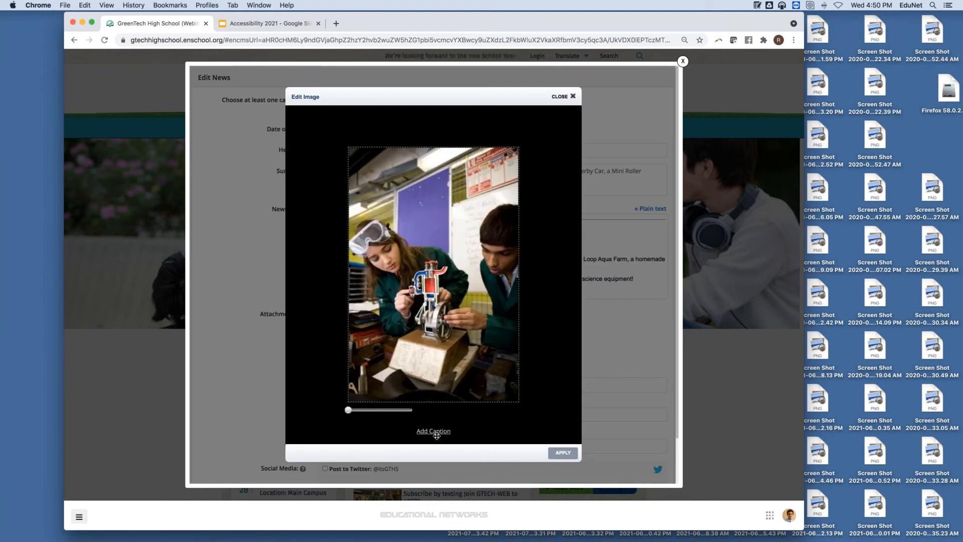
# Step: Caption the image 'Our Students Participating In The Science Fair', then close the image and news editors
pyautogui.click(435, 430)
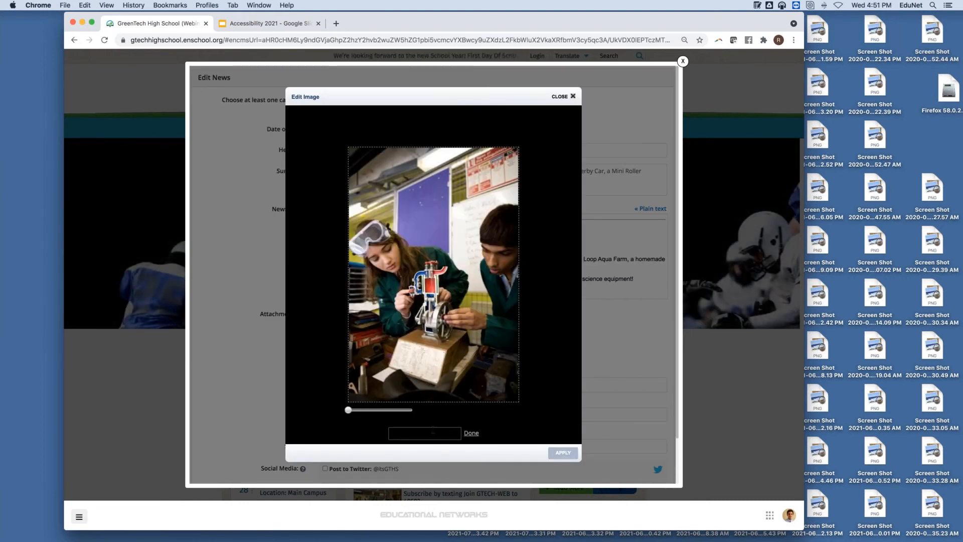
pyautogui.click(433, 431)
pyautogui.write('Ou')
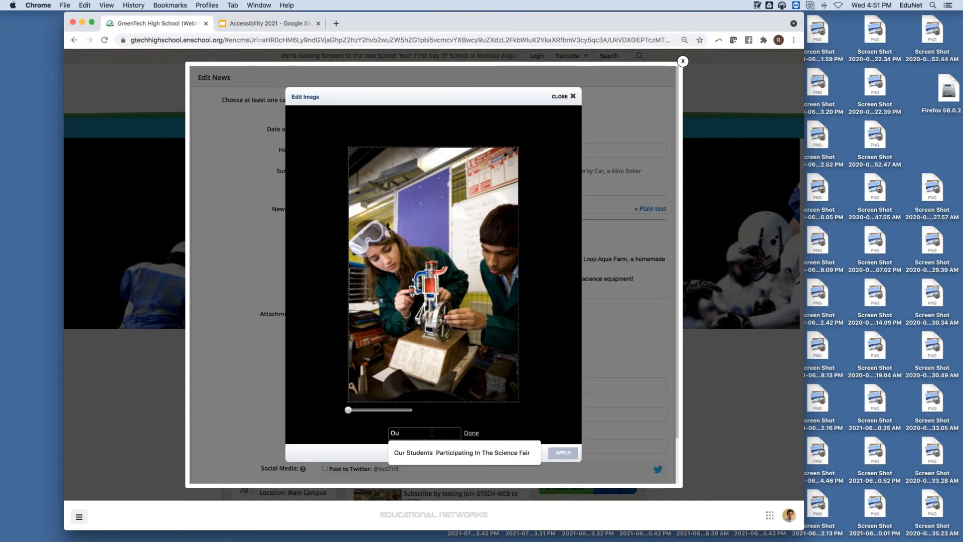
pyautogui.write('r Students Far')
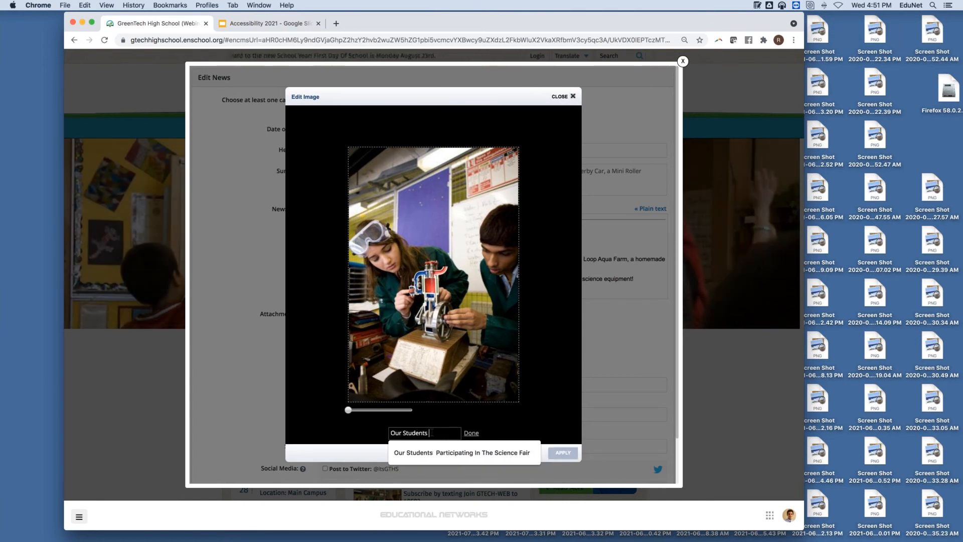
pyautogui.press('BackSpace')
pyautogui.press('BackSpace')
pyautogui.press('BackSpace')
pyautogui.write('Participating In')
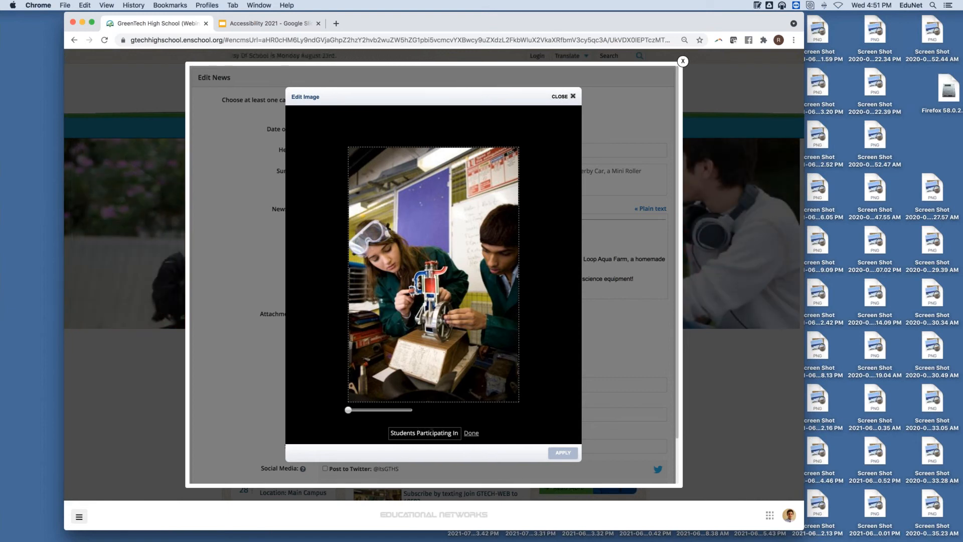
pyautogui.write(' The S')
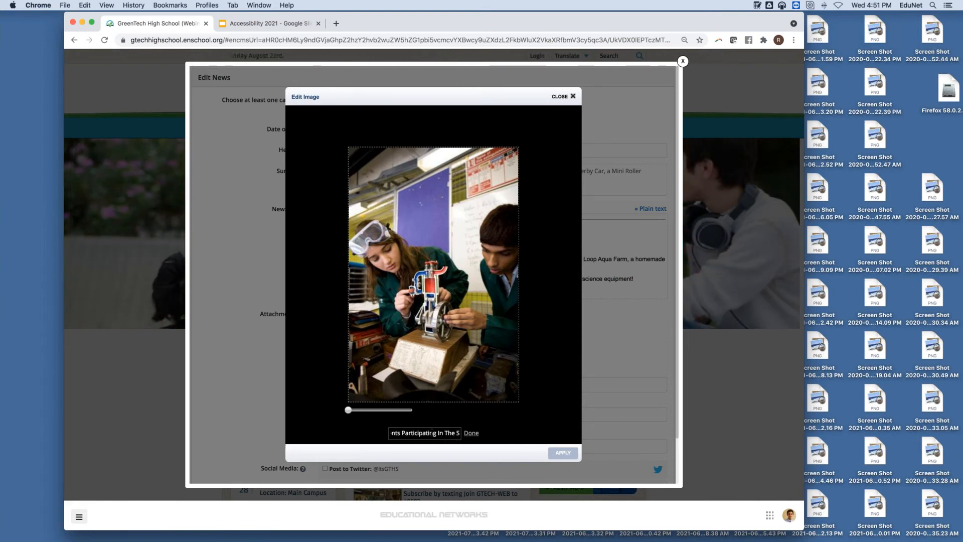
pyautogui.write('cience Fair')
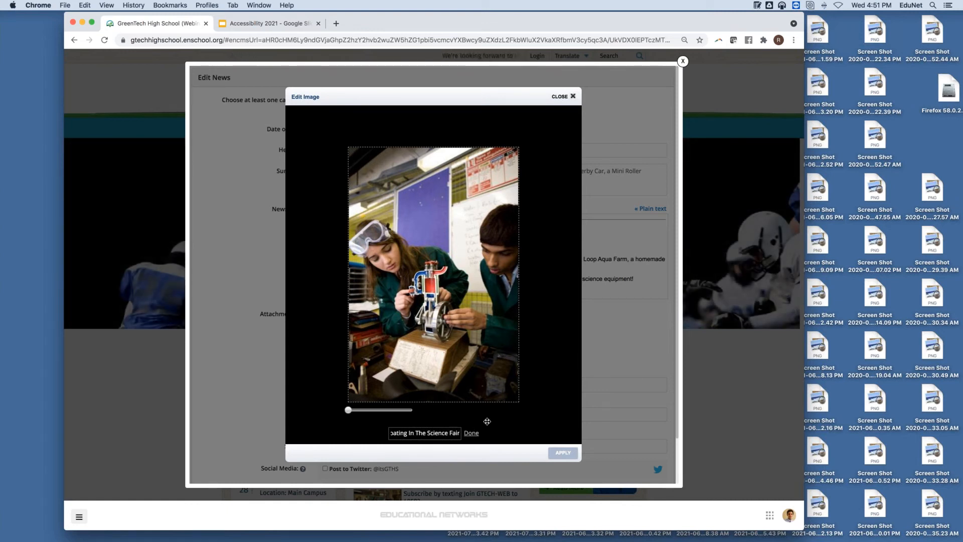
pyautogui.click(474, 433)
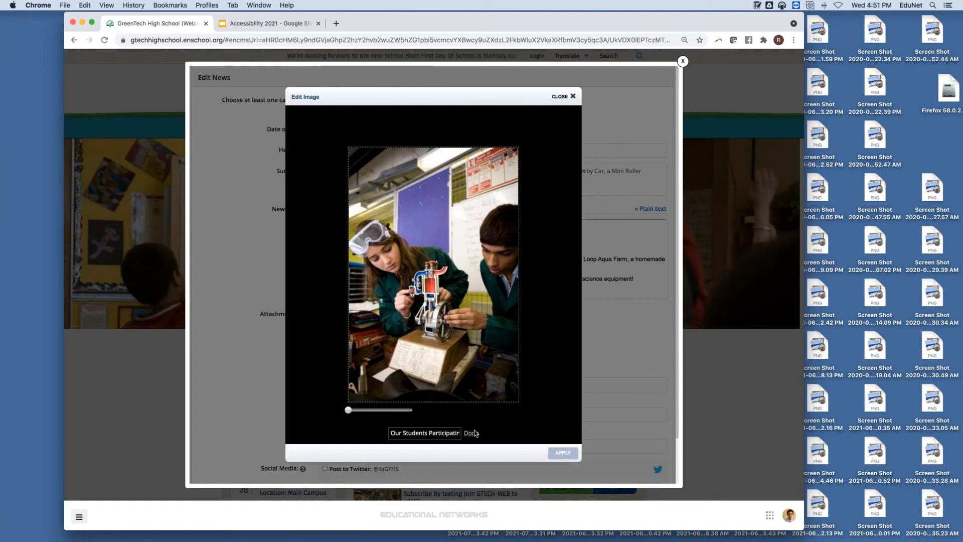
pyautogui.click(474, 433)
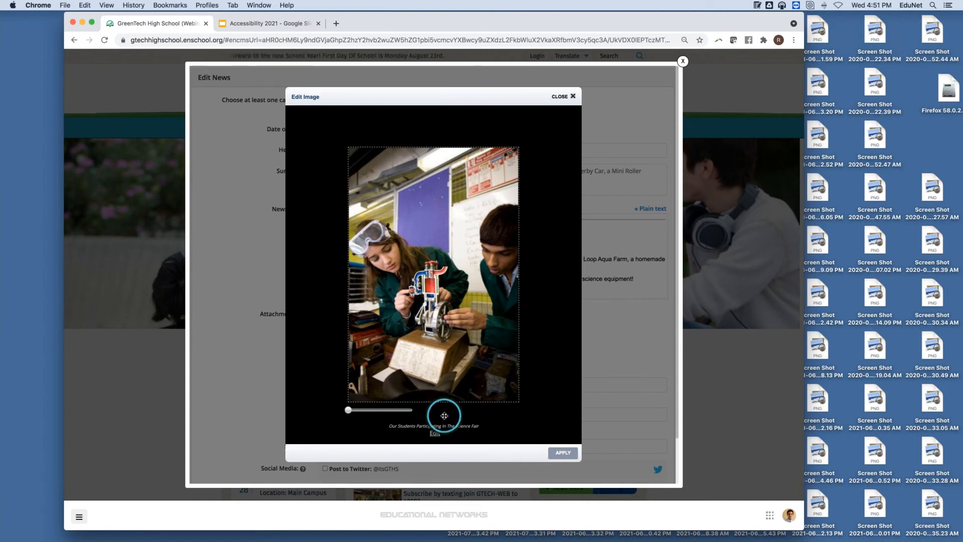
pyautogui.click(565, 96)
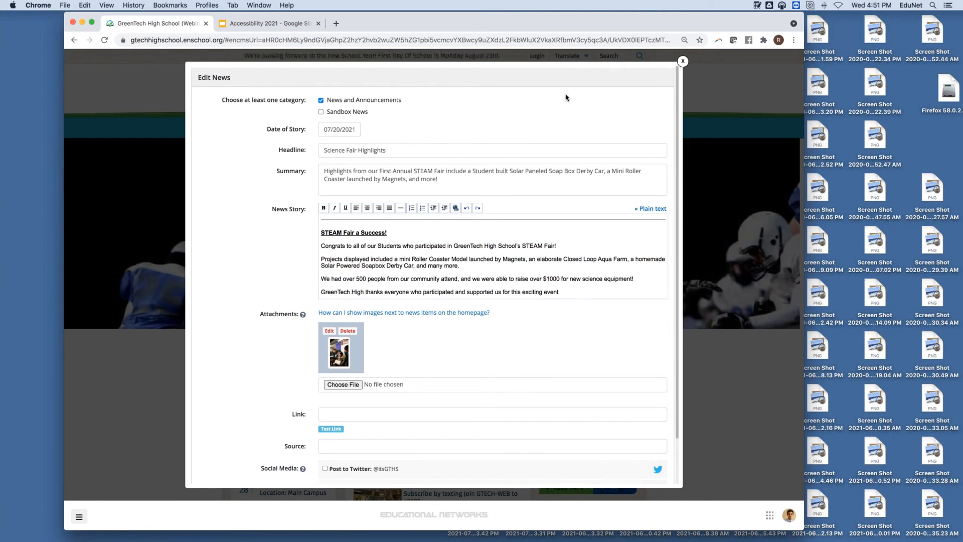
pyautogui.click(162, 98)
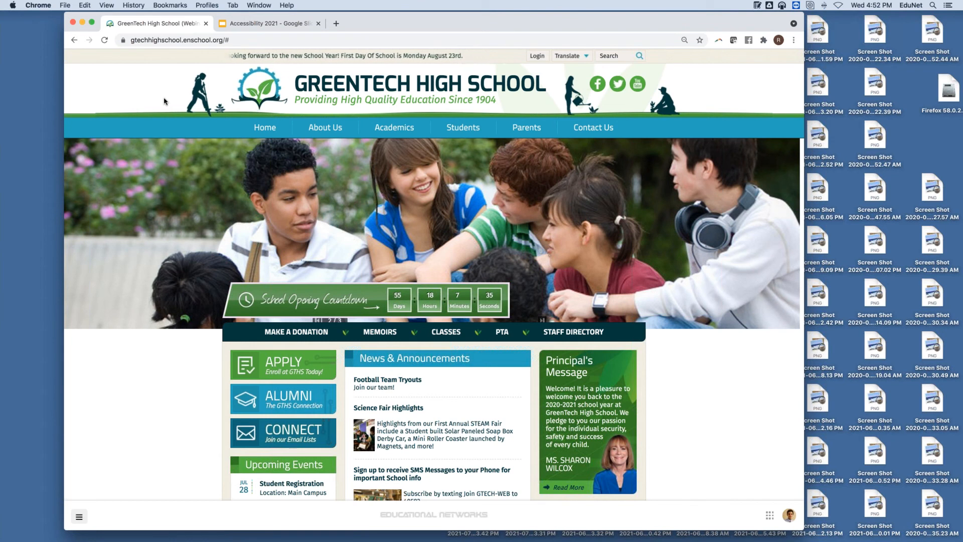
# Step: Open GreenTech High Scholar Rules And Expectations from the Students menu
pyautogui.click(79, 517)
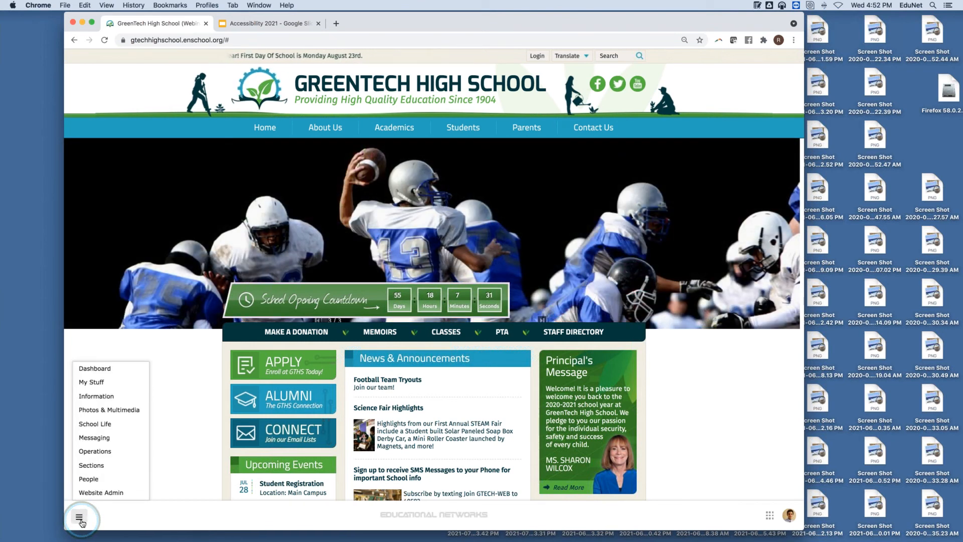
pyautogui.moveTo(90, 486)
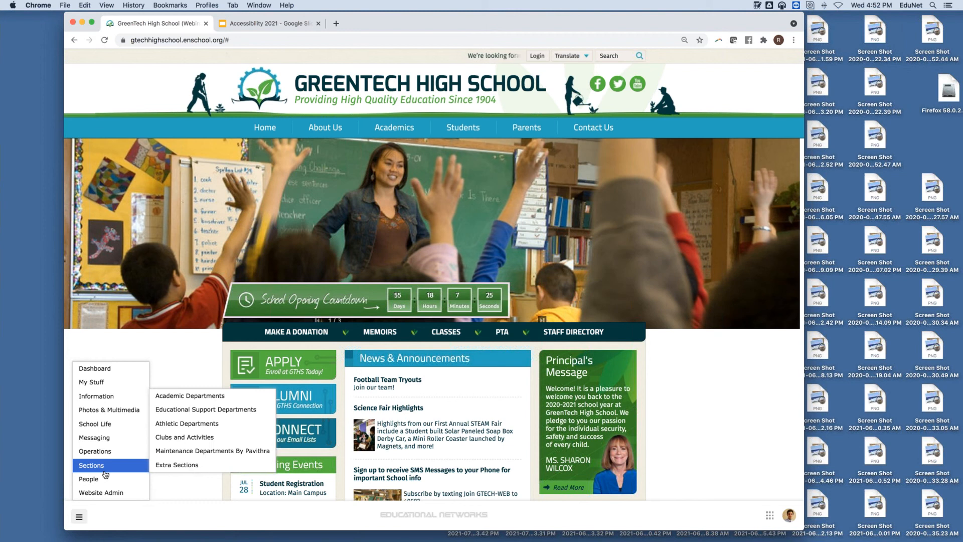
pyautogui.moveTo(529, 132)
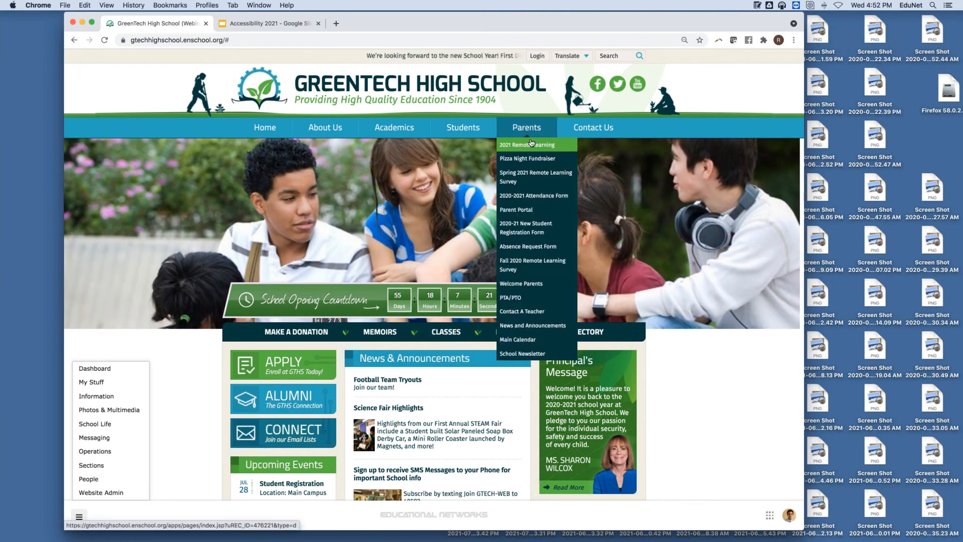
pyautogui.moveTo(461, 134)
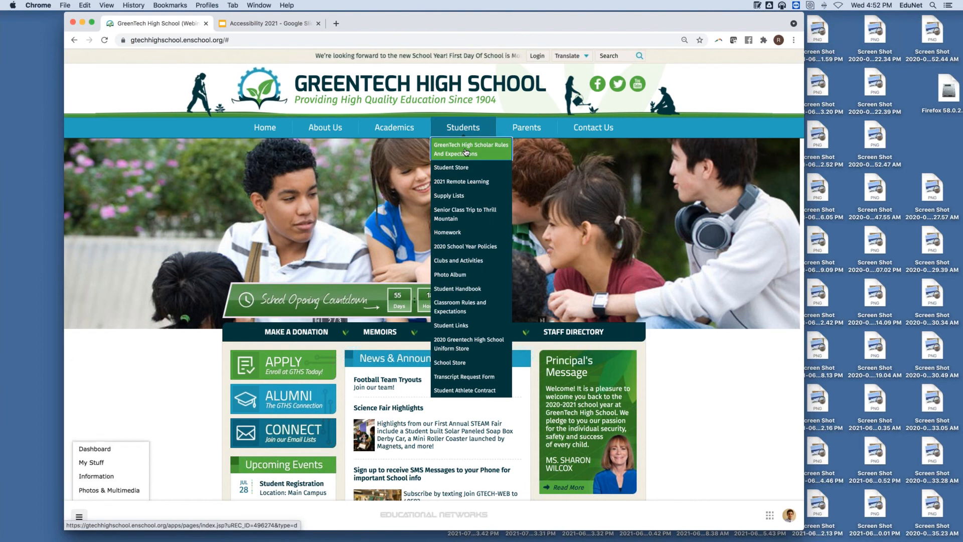
pyautogui.click(450, 154)
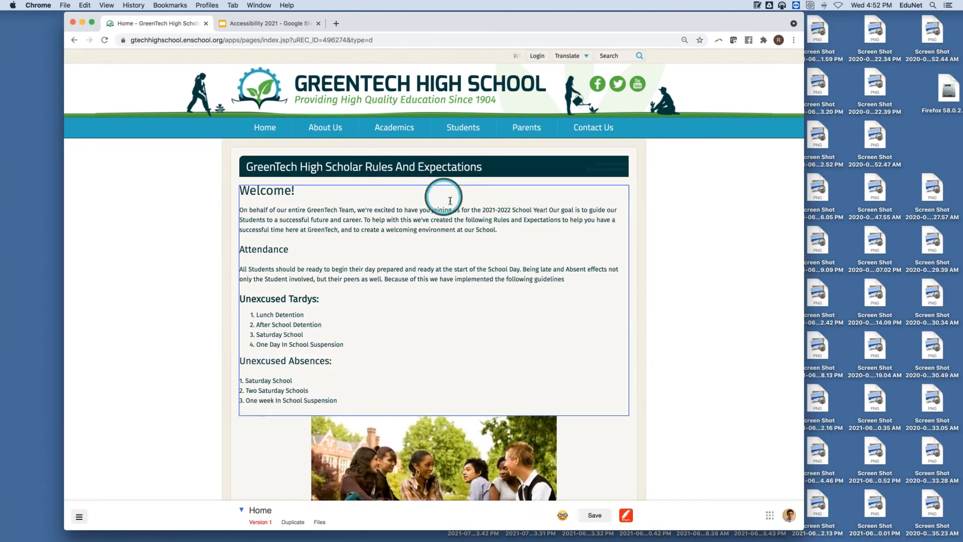
# Step: Set the group photo below Unexcused Absences to 'Image is decorative' in its Accessibility settings
pyautogui.scroll(-5, 625, 196)
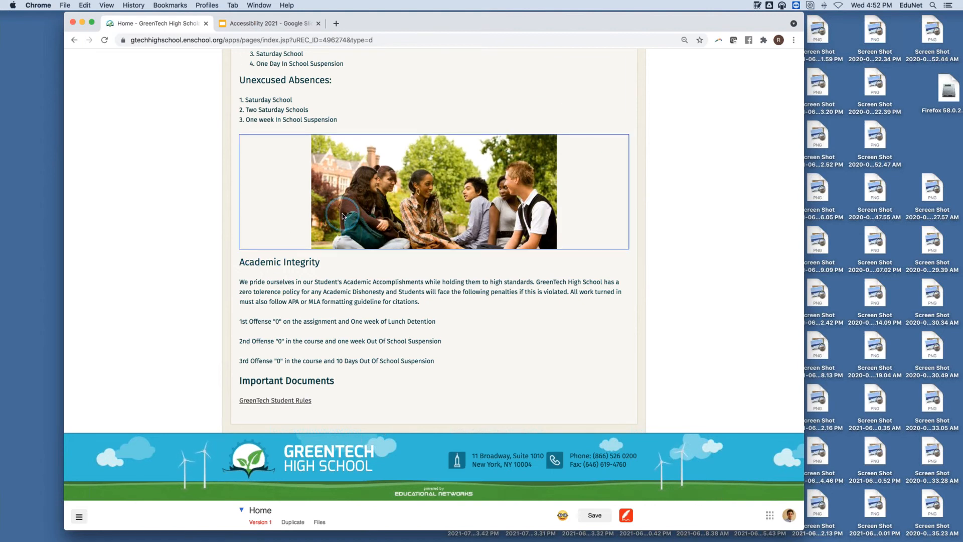
pyautogui.click(434, 150)
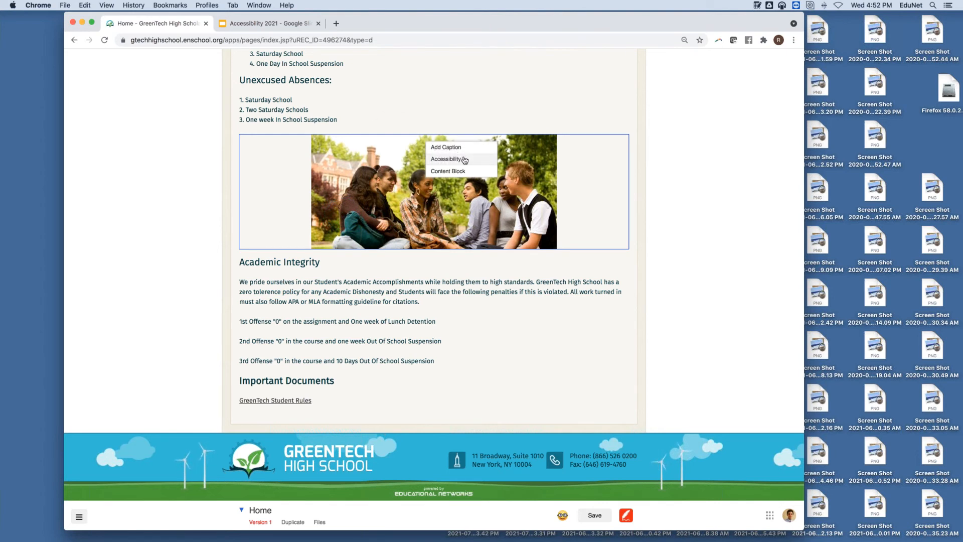
pyautogui.click(464, 160)
pyautogui.click(484, 207)
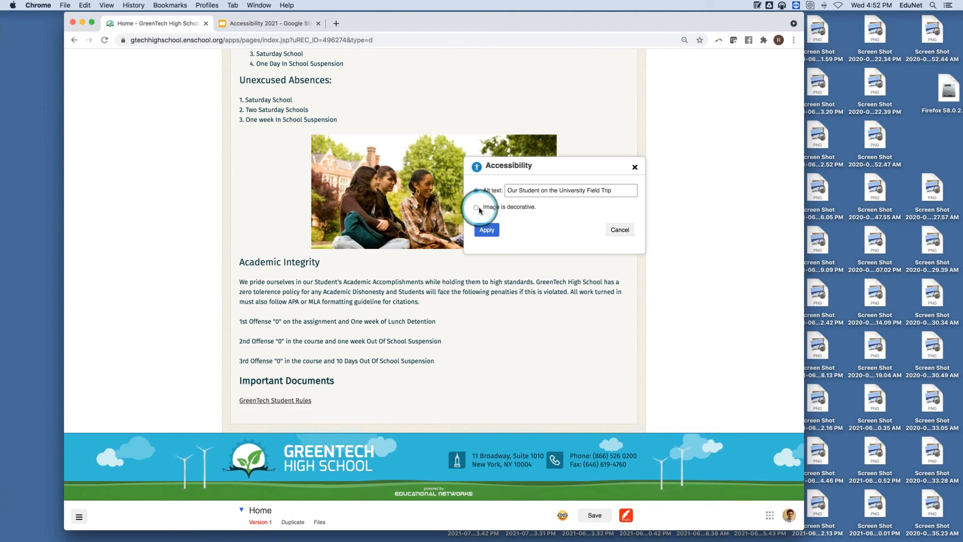
pyautogui.click(490, 231)
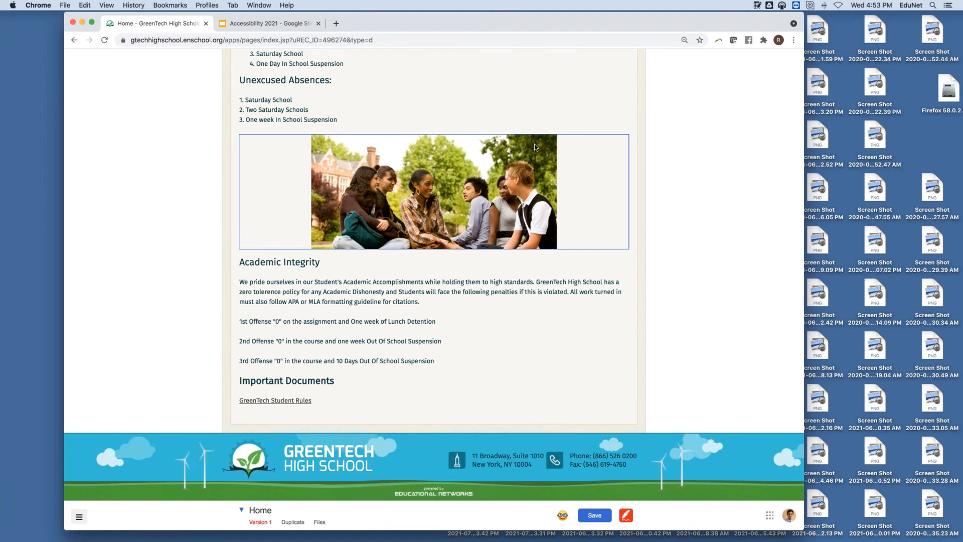
# Step: Save the rules page, then open Contact Us > Staff Directory
pyautogui.click(642, 93)
pyautogui.scroll(6, 576, 196)
pyautogui.moveTo(526, 130)
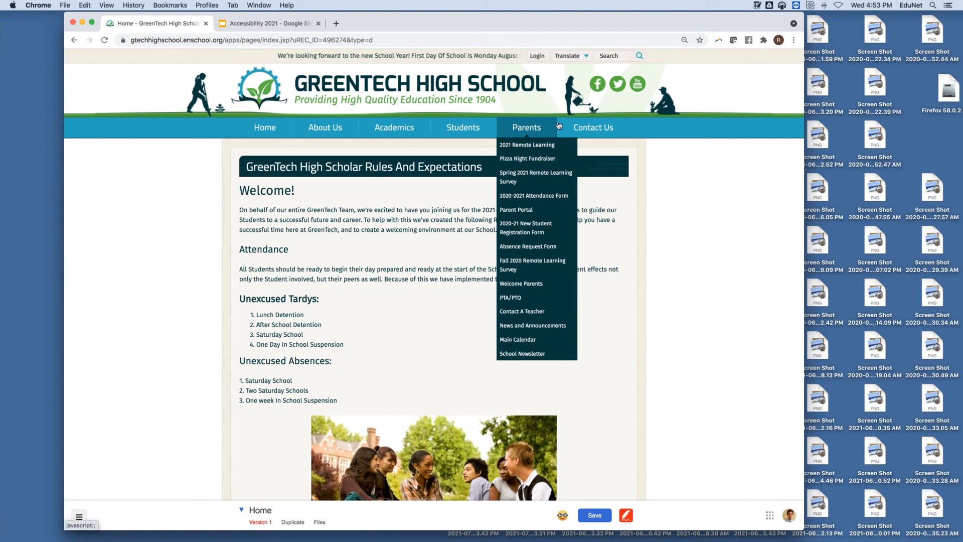
pyautogui.moveTo(592, 132)
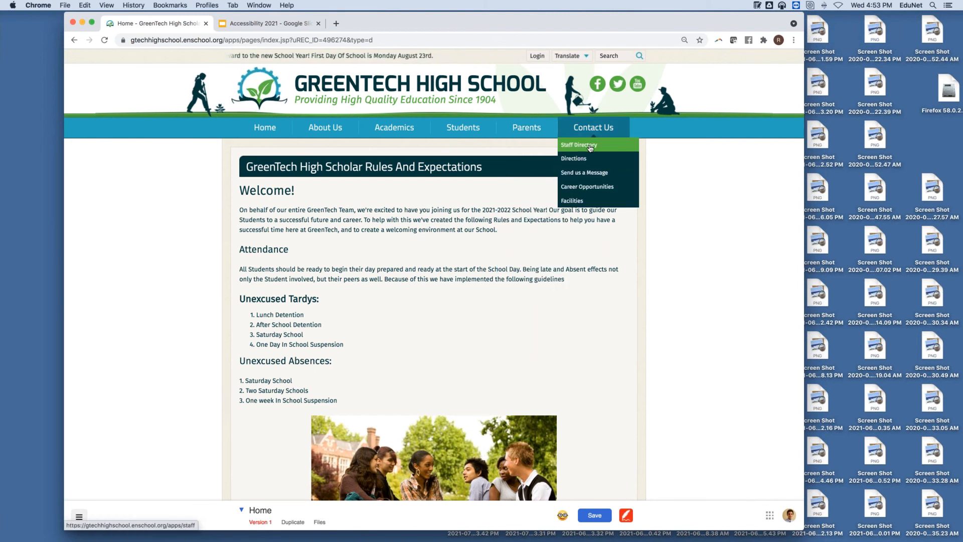
pyautogui.click(590, 146)
pyautogui.click(508, 185)
pyautogui.click(592, 516)
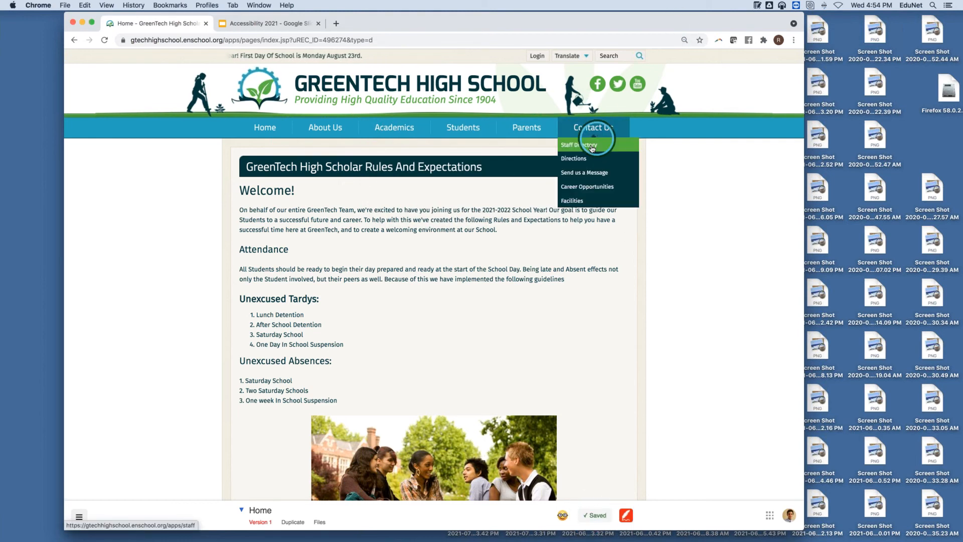
pyautogui.click(580, 146)
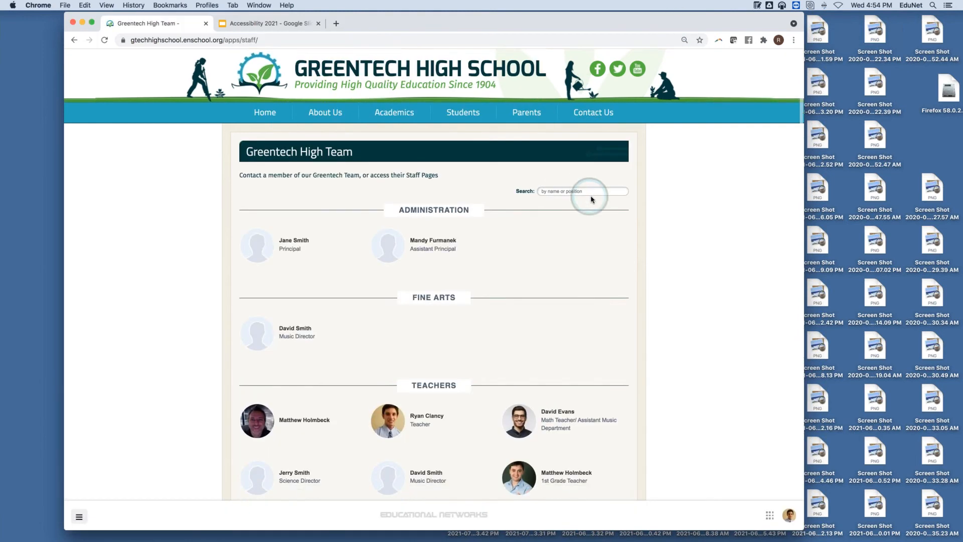
# Step: Open the People > Users list from the site administration menu
pyautogui.scroll(-5, 594, 196)
pyautogui.scroll(3, 601, 187)
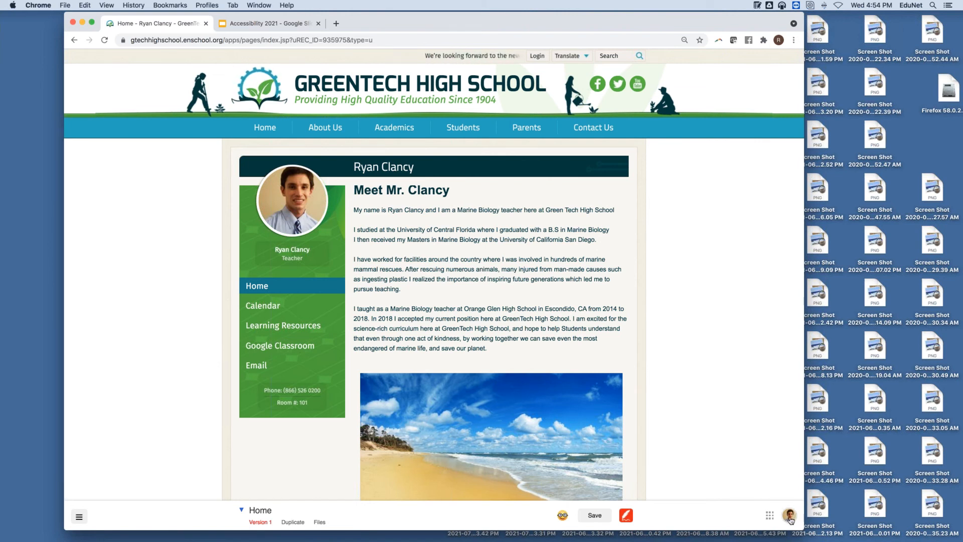
pyautogui.click(78, 516)
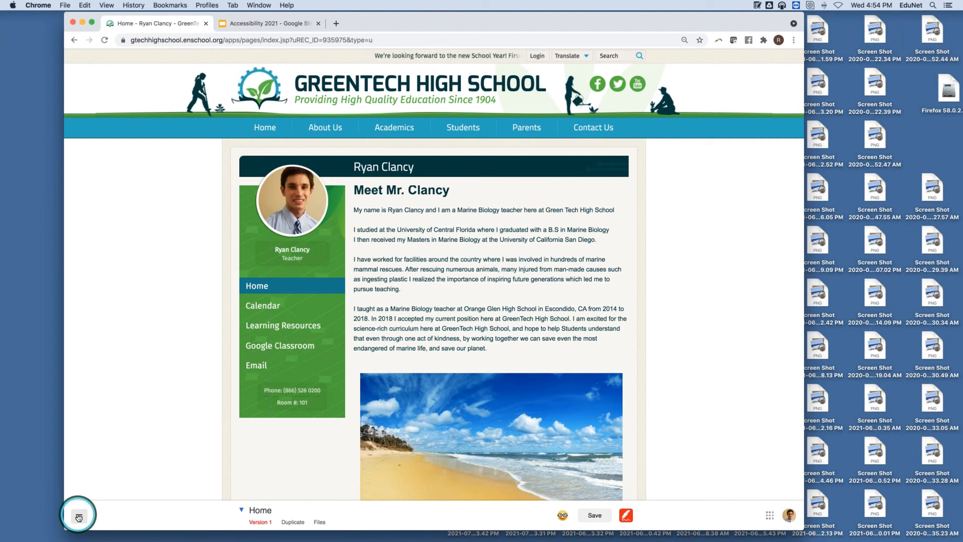
pyautogui.click(82, 489)
pyautogui.moveTo(84, 479)
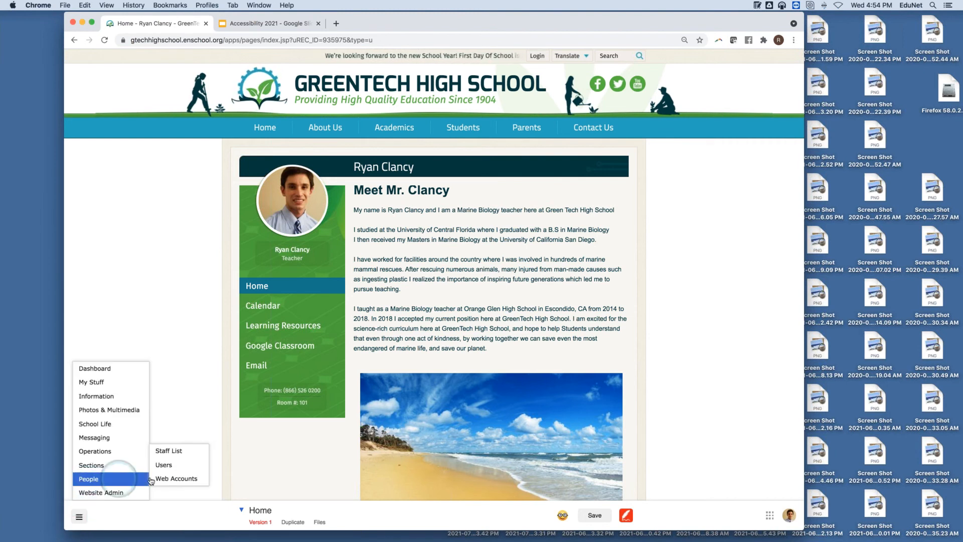
pyautogui.click(164, 466)
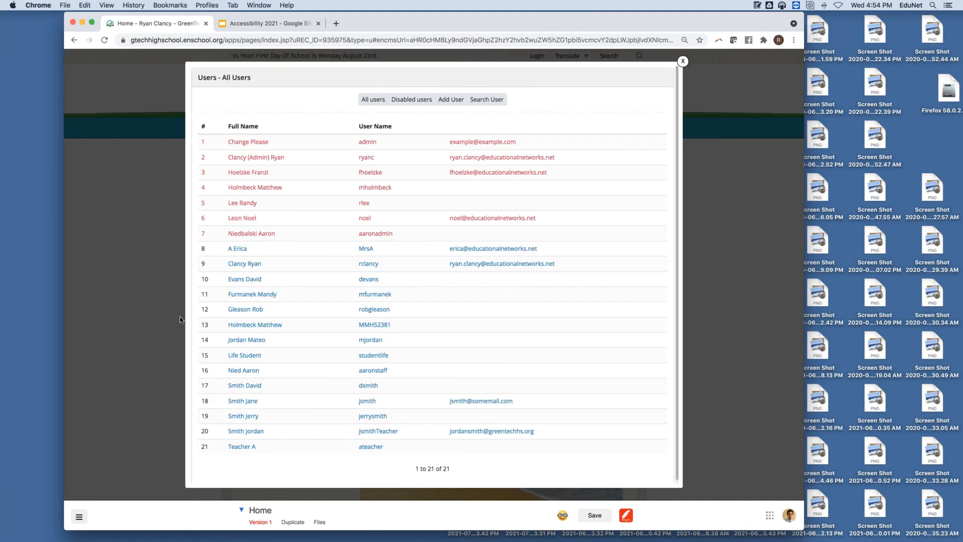
# Step: View the math teacher's profile photo, then close it and the account without changes
pyautogui.click(242, 279)
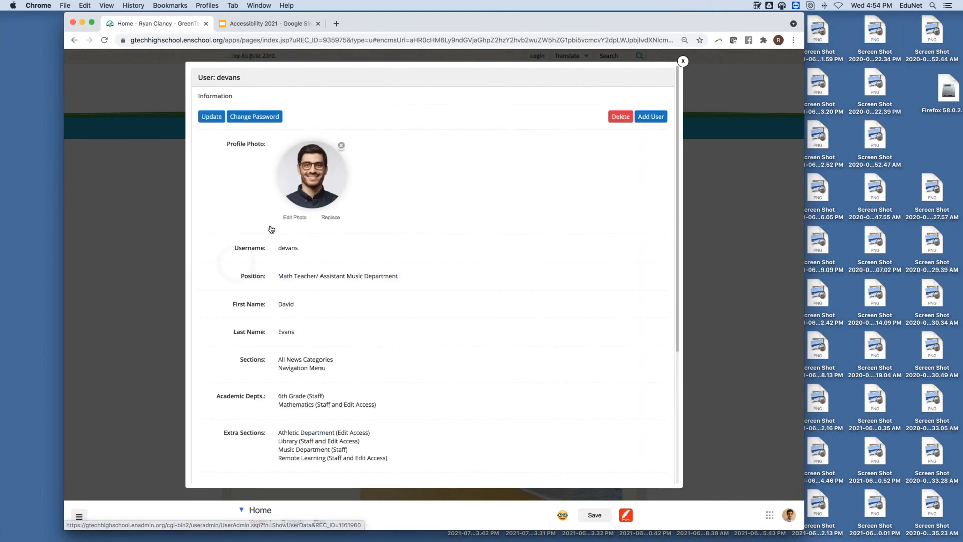
pyautogui.click(288, 217)
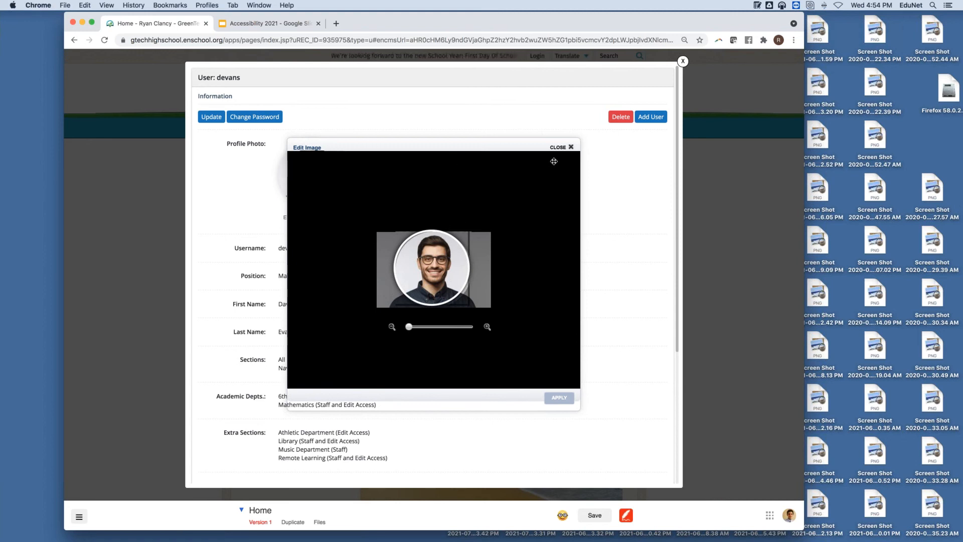
pyautogui.click(555, 146)
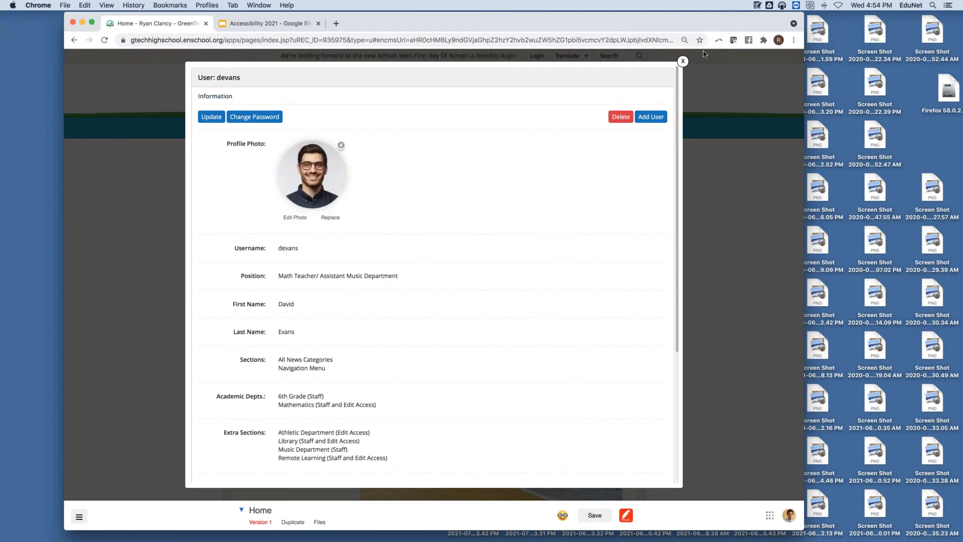
pyautogui.click(682, 61)
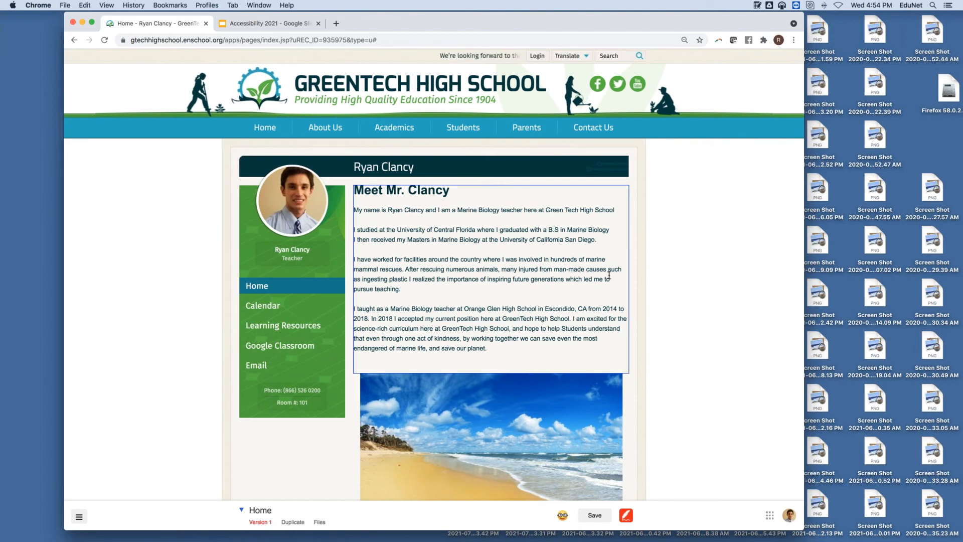
# Step: Apply the beach photo's alt text 'The shore during our Beach Field Trip', then select the bio's first line
pyautogui.scroll(-3, 637, 274)
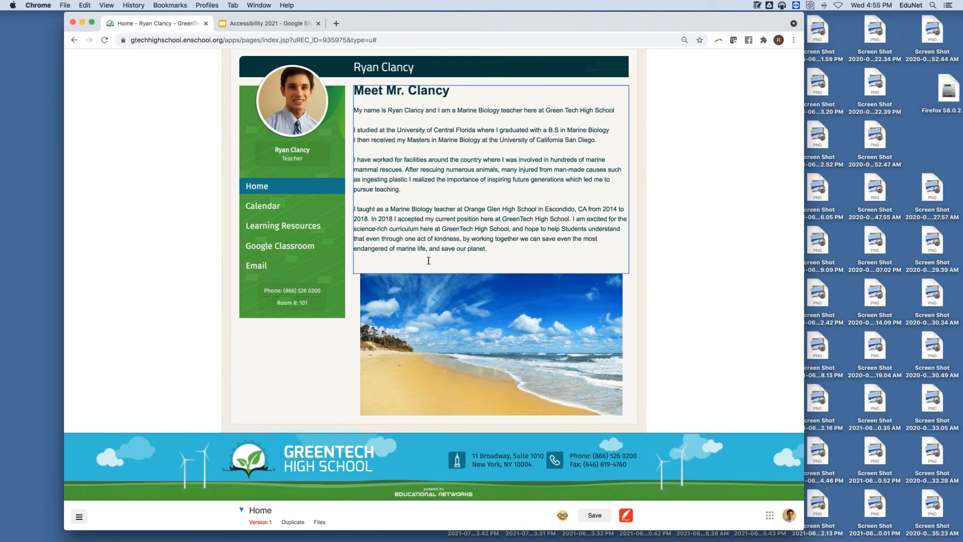
pyautogui.click(388, 300)
pyautogui.rightClick(388, 298)
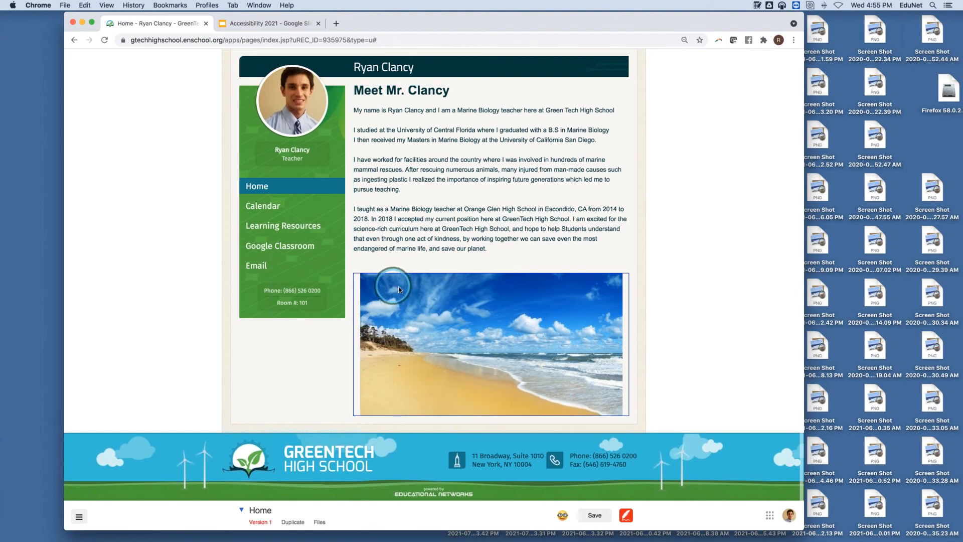
pyautogui.rightClick(398, 288)
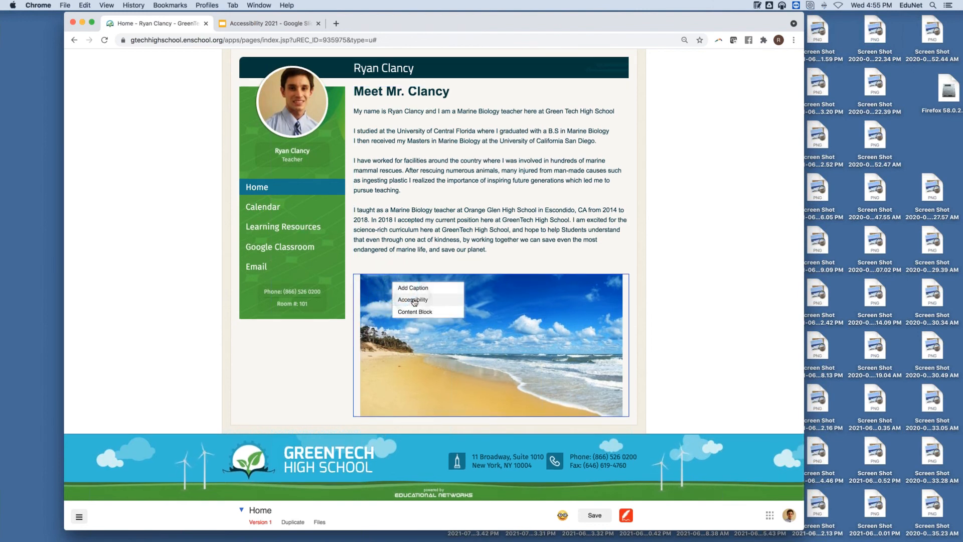
pyautogui.click(414, 300)
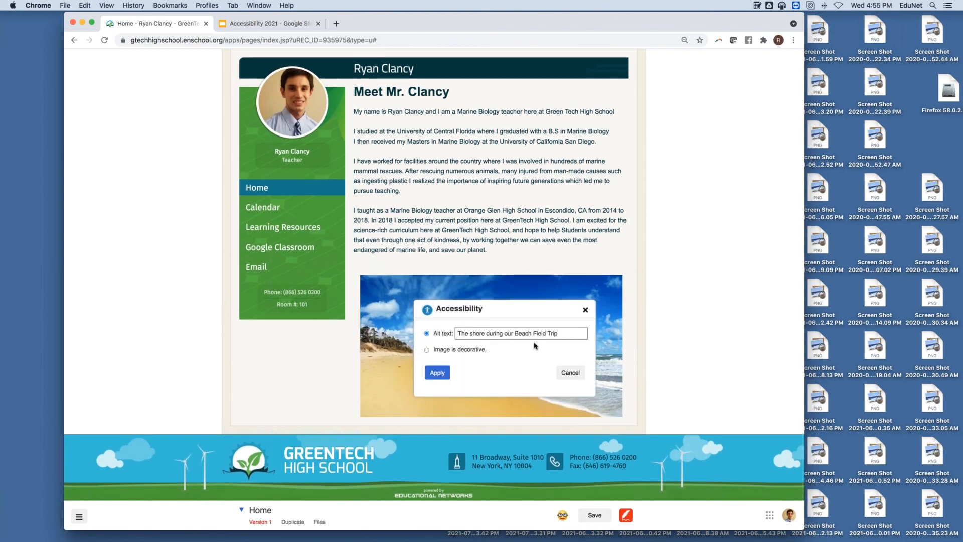
pyautogui.click(584, 310)
pyautogui.click(617, 114)
pyautogui.moveTo(616, 112); pyautogui.dragTo(354, 111)
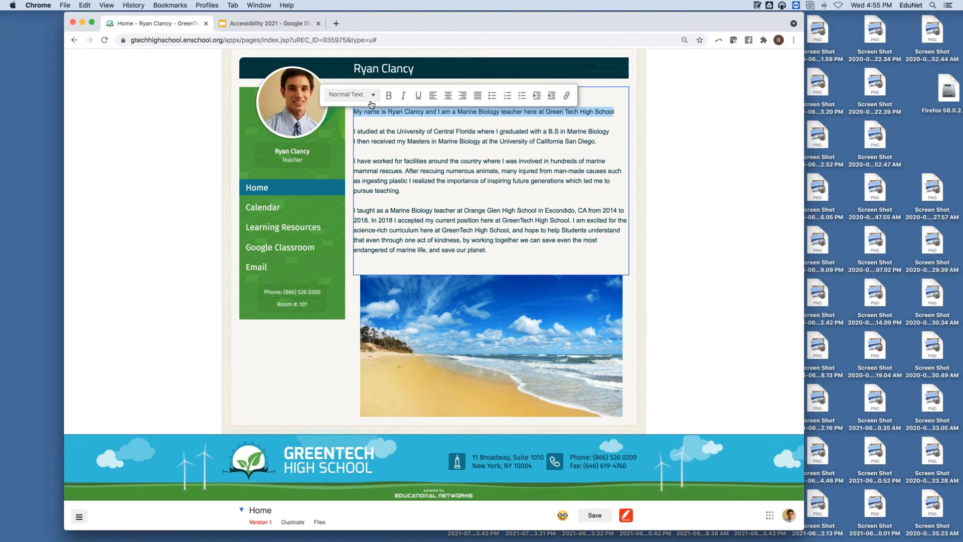
# Step: Stop editing the teacher's biography text block
pyautogui.click(667, 69)
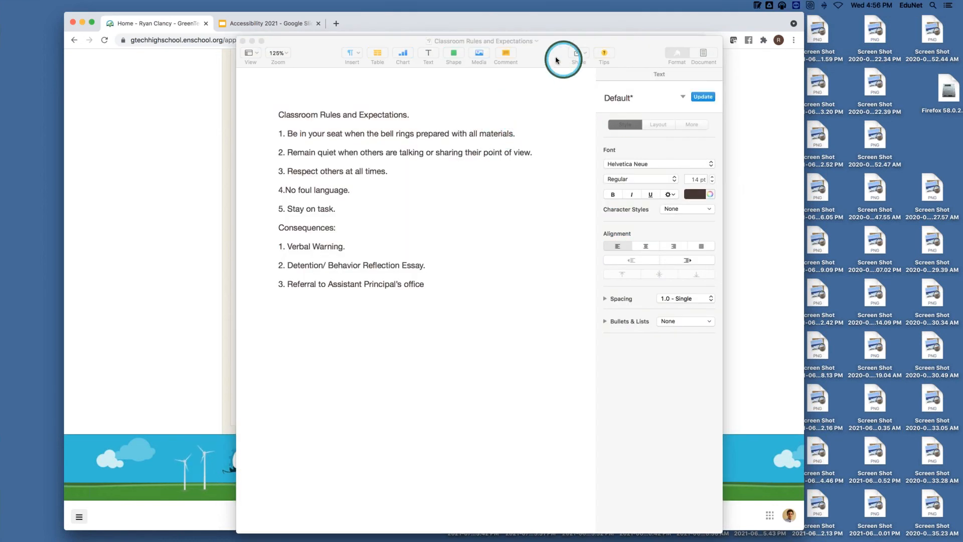
# Step: Style the 'Classroom Rules and Expectations.' line as a Title
pyautogui.click(556, 60)
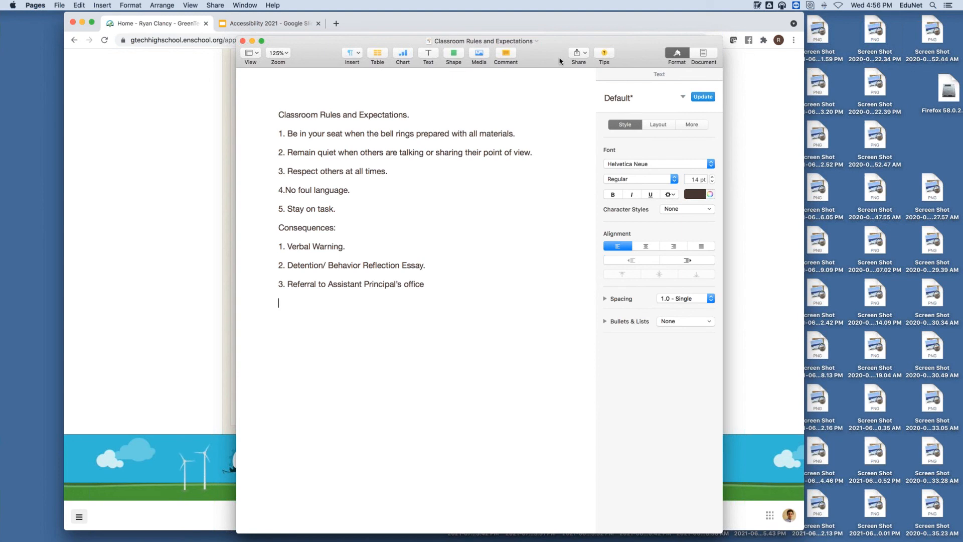
pyautogui.moveTo(416, 114); pyautogui.dragTo(273, 114)
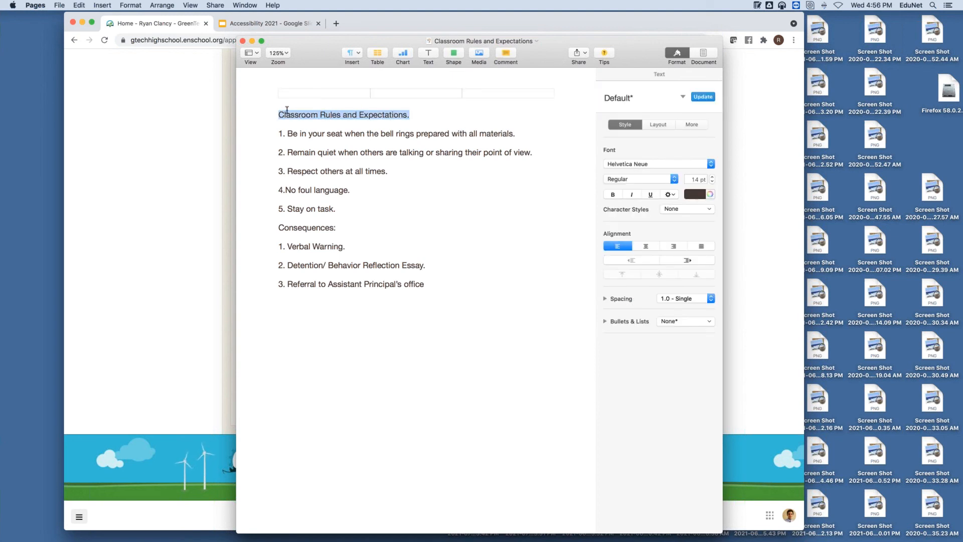
pyautogui.click(683, 97)
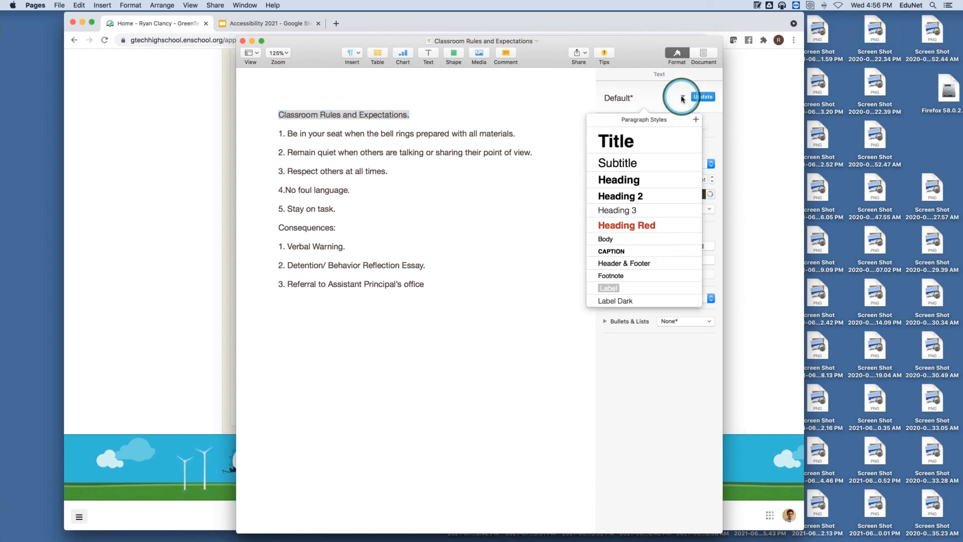
pyautogui.click(632, 143)
pyautogui.click(524, 203)
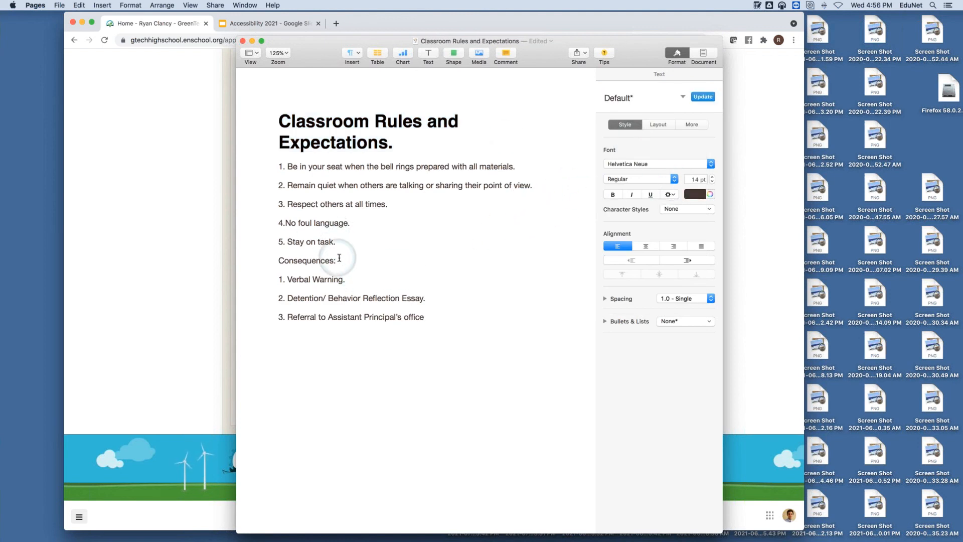
# Step: Give the 'Consequences:' line the Subtitle paragraph style
pyautogui.moveTo(336, 261); pyautogui.dragTo(266, 263)
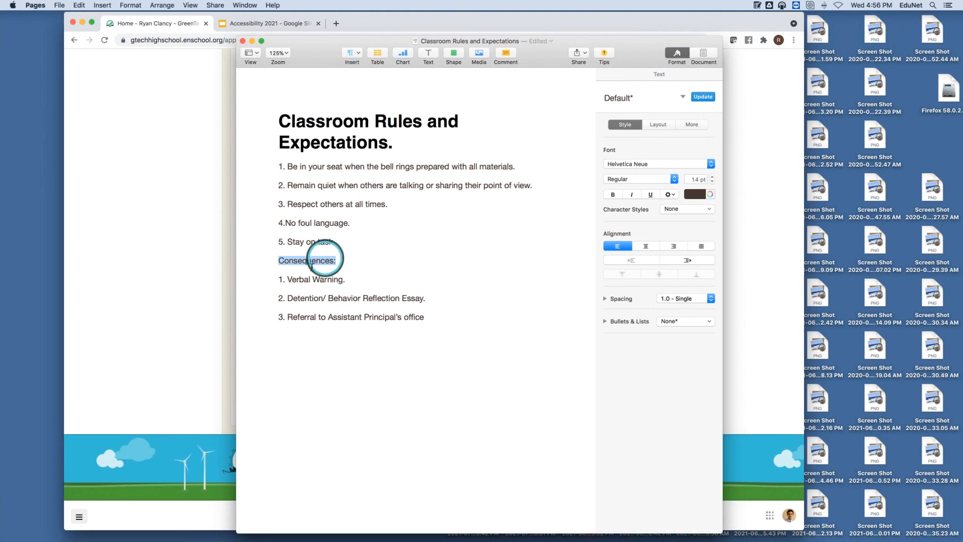
pyautogui.click(682, 97)
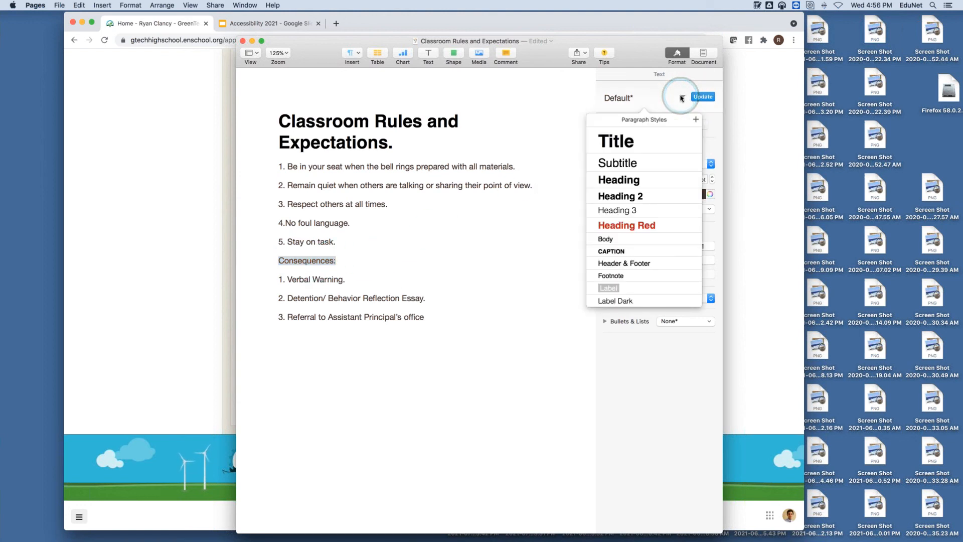
pyautogui.click(621, 166)
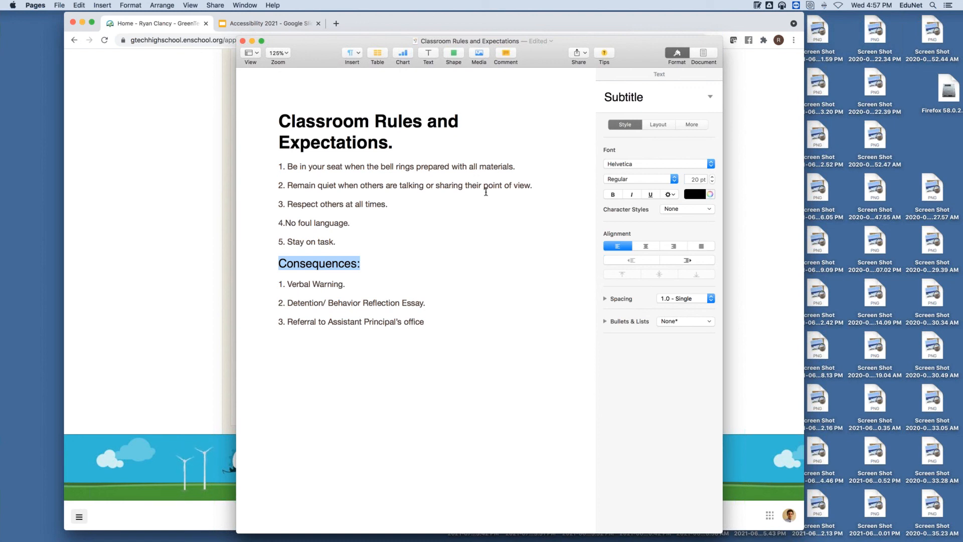
# Step: Export the rules document to PDF with Better image quality
pyautogui.click(63, 5)
pyautogui.click(95, 85)
pyautogui.moveTo(105, 103)
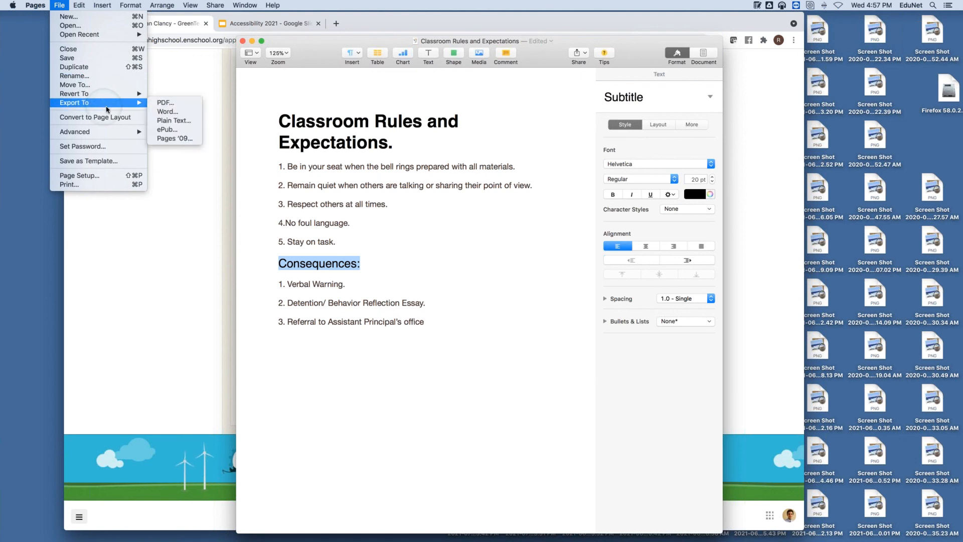
pyautogui.click(182, 104)
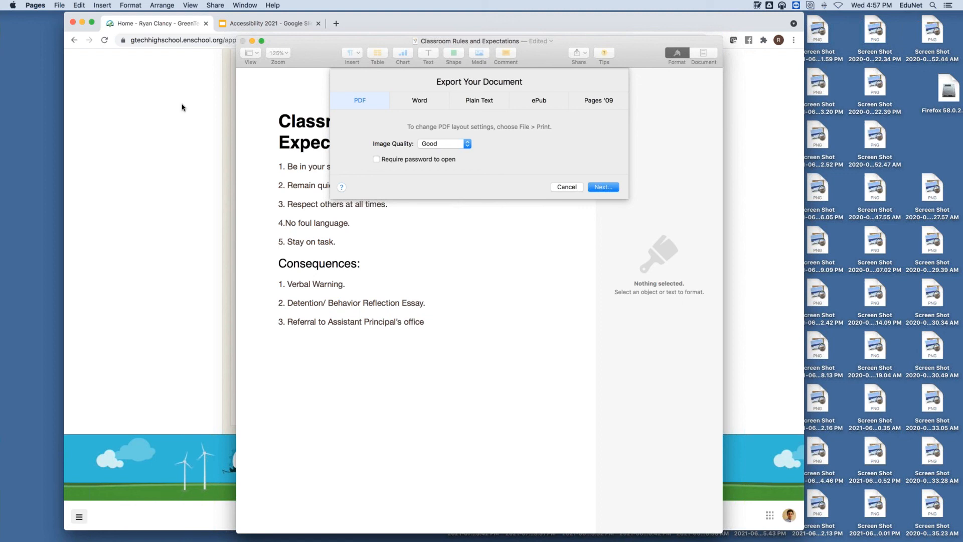
pyautogui.click(441, 144)
pyautogui.click(435, 154)
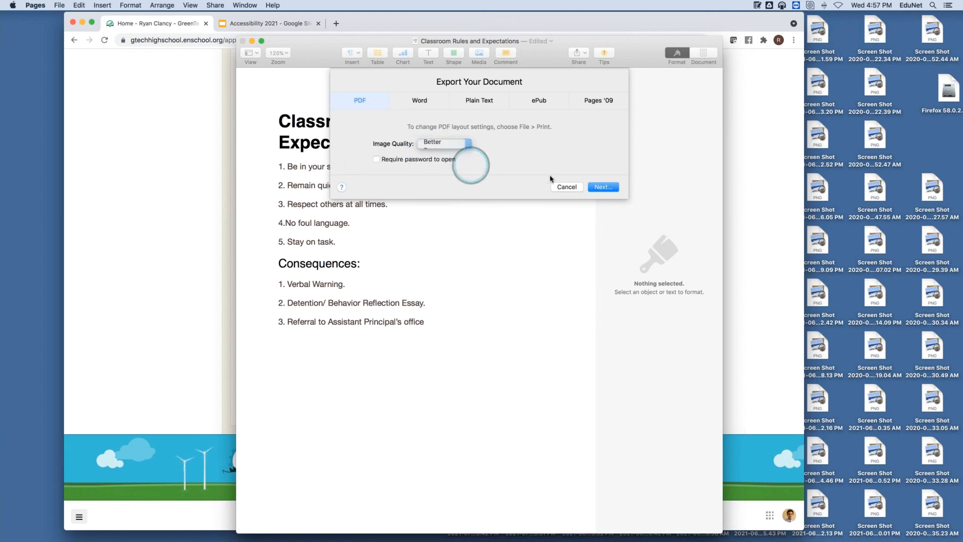
pyautogui.click(604, 187)
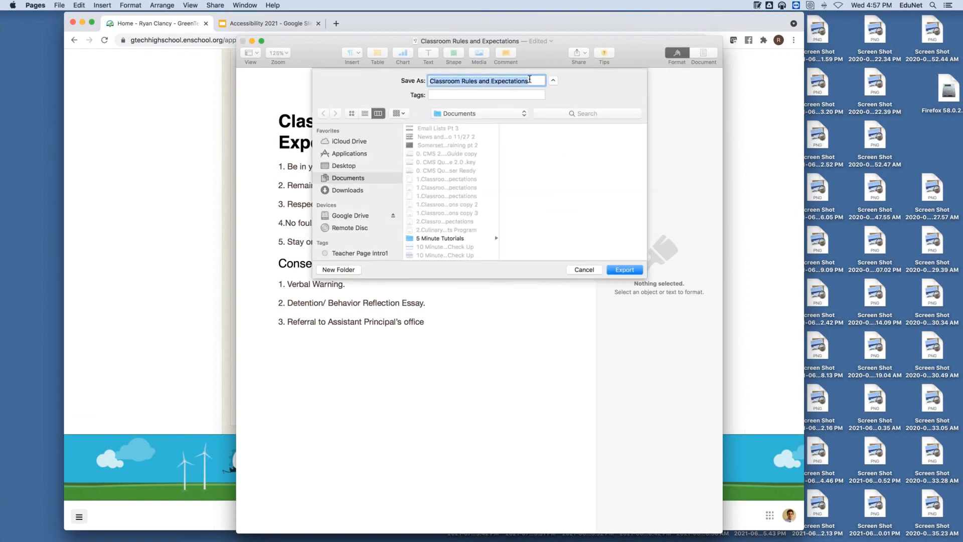
# Step: Save the PDF as 'Classroom Rules and Expectations 2021'
pyautogui.click(530, 81)
pyautogui.write('2021')
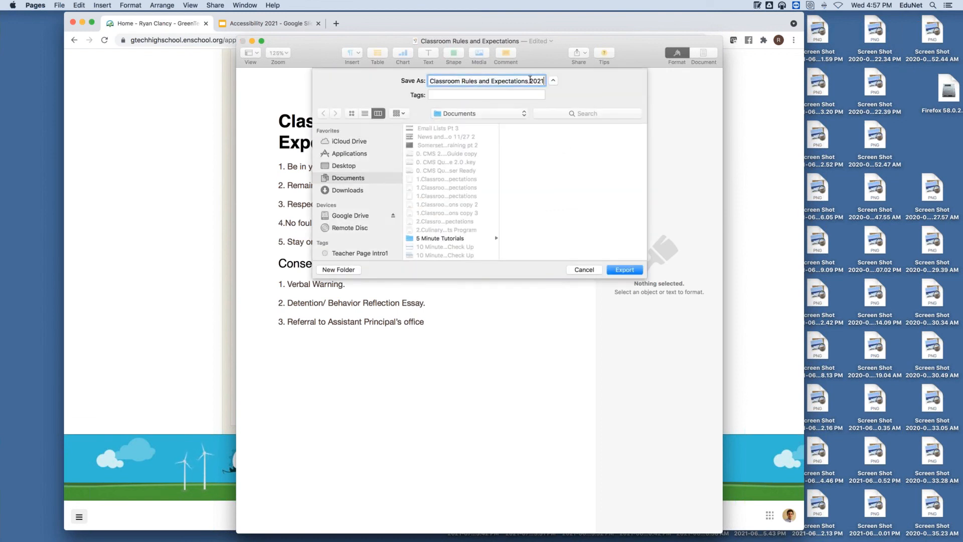
pyautogui.click(633, 271)
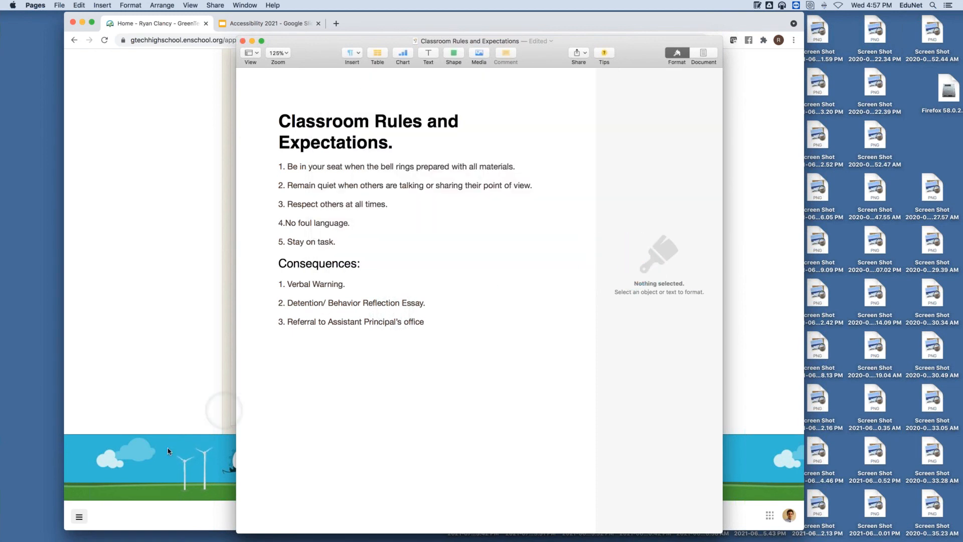
pyautogui.click(150, 356)
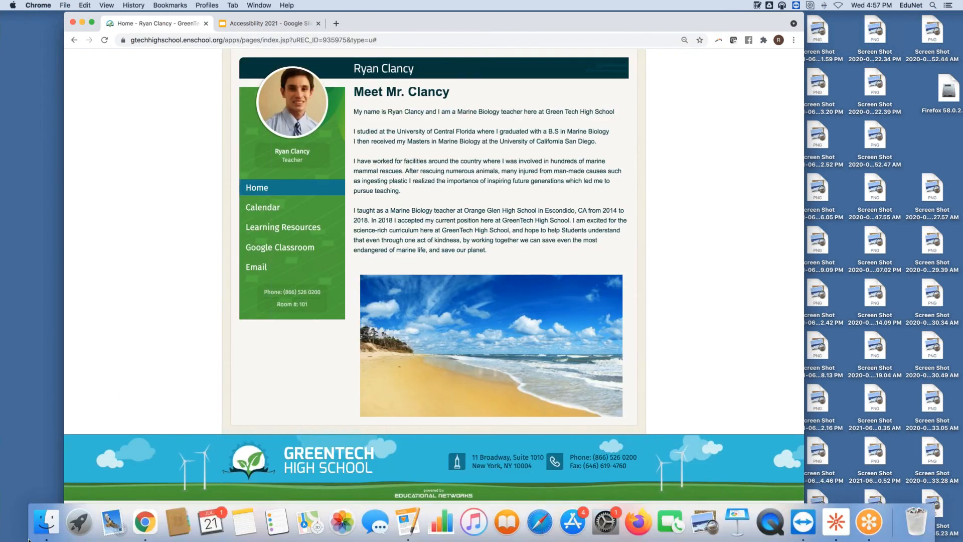
# Step: Open the 'Classroom Rules and Expectations 2021' PDF in Preview and check its heading is selectable
pyautogui.click(46, 522)
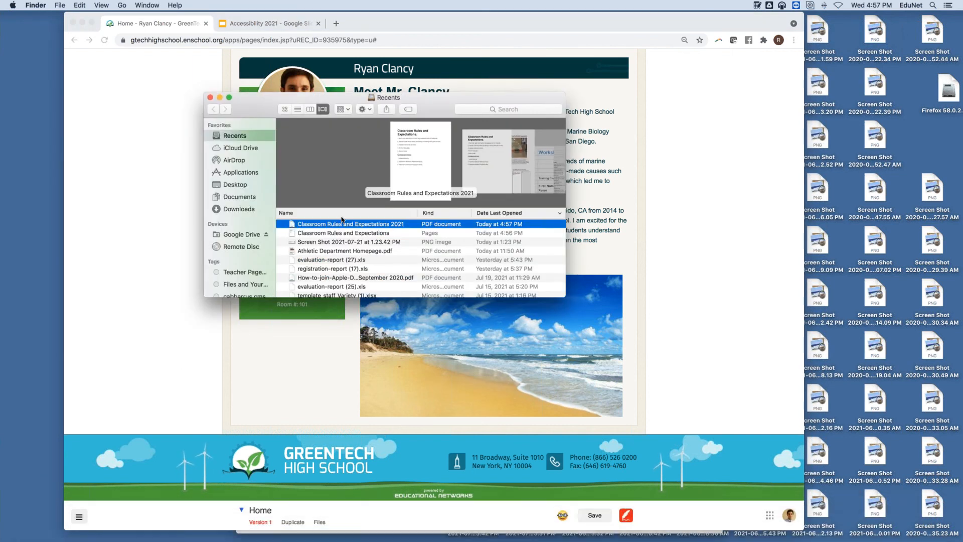
pyautogui.doubleClick(342, 224)
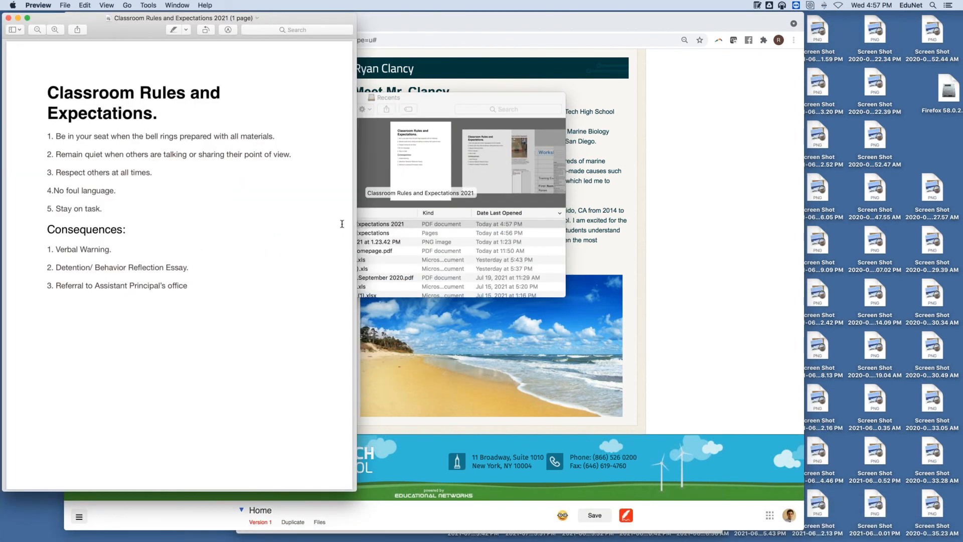
pyautogui.moveTo(49, 114); pyautogui.dragTo(44, 89)
pyautogui.moveTo(159, 121); pyautogui.dragTo(56, 85)
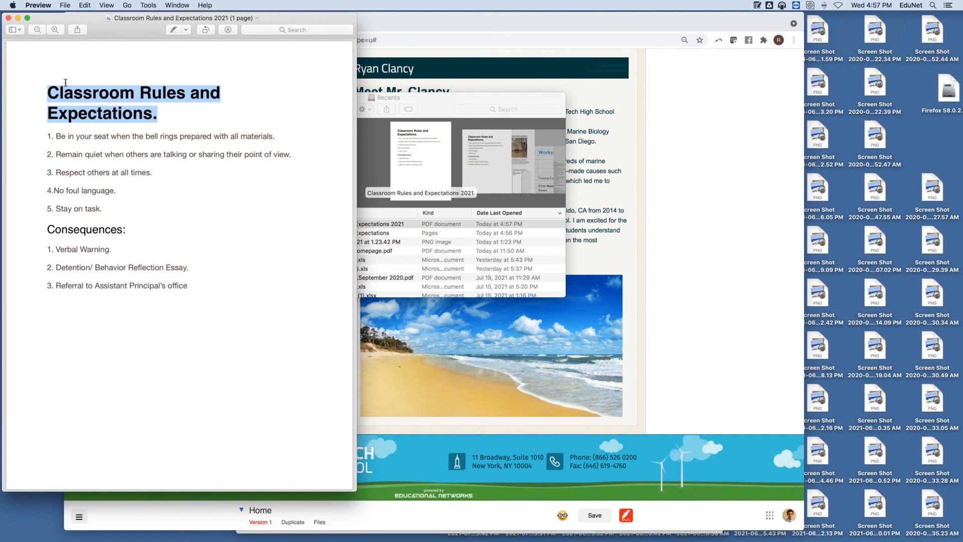
pyautogui.click(452, 96)
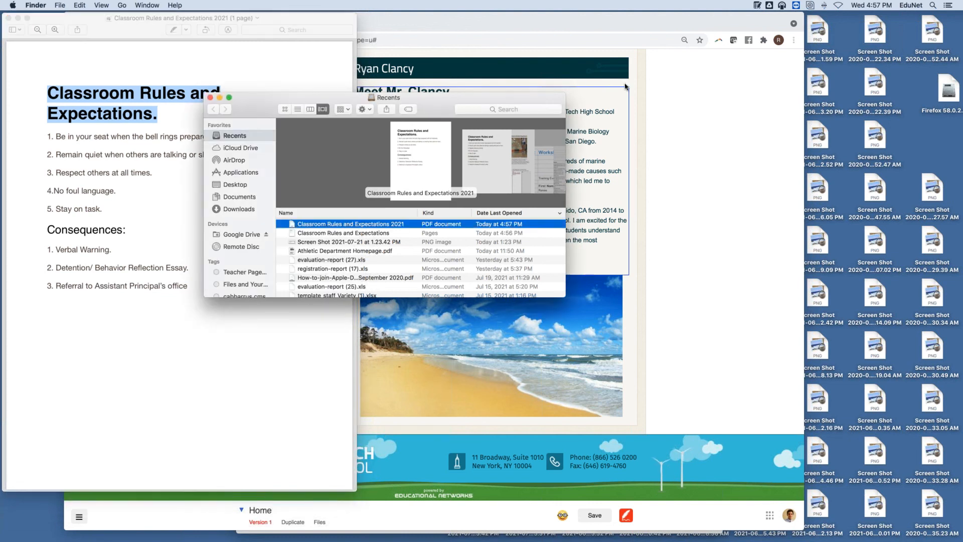
pyautogui.click(702, 95)
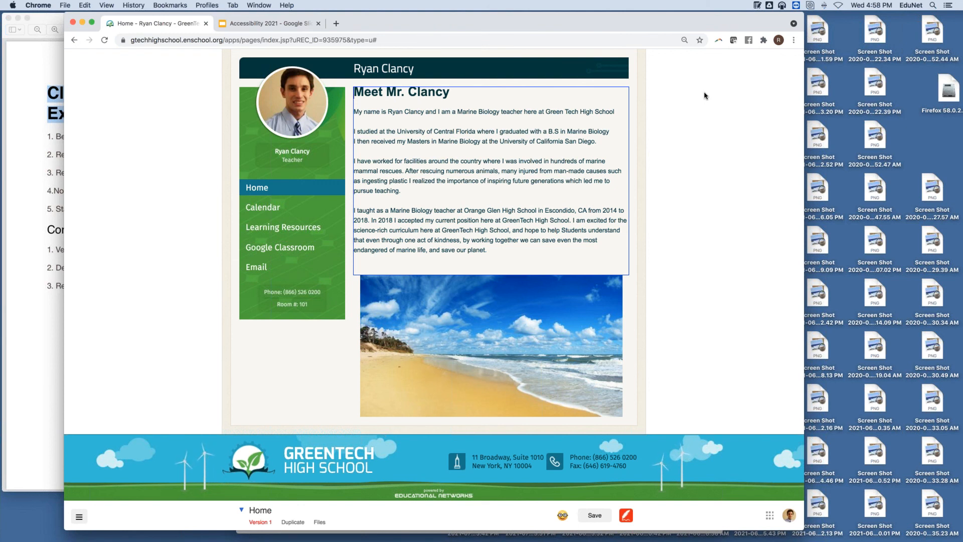
# Step: Leave the text block, view and dismiss the Dashboard, then open the GreenTech High School home page
pyautogui.click(144, 506)
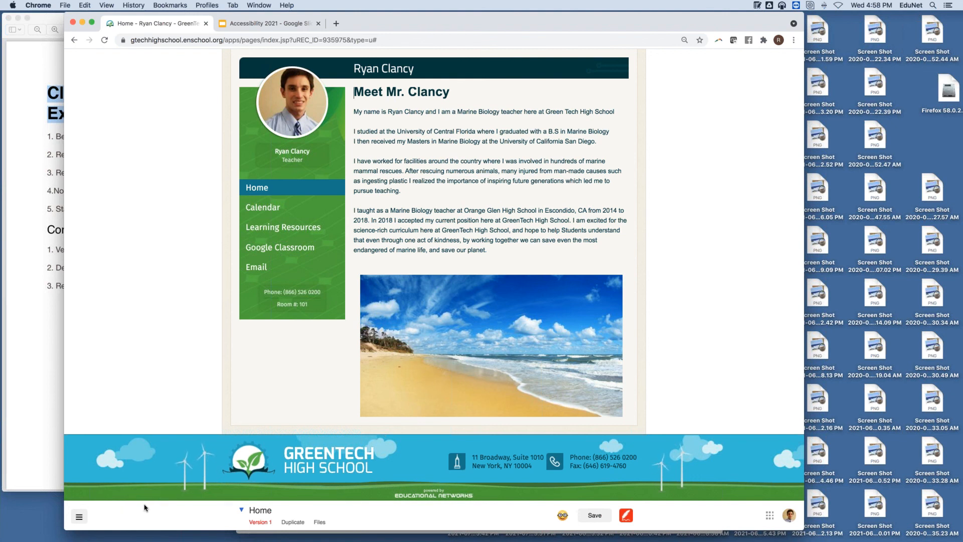
pyautogui.click(80, 517)
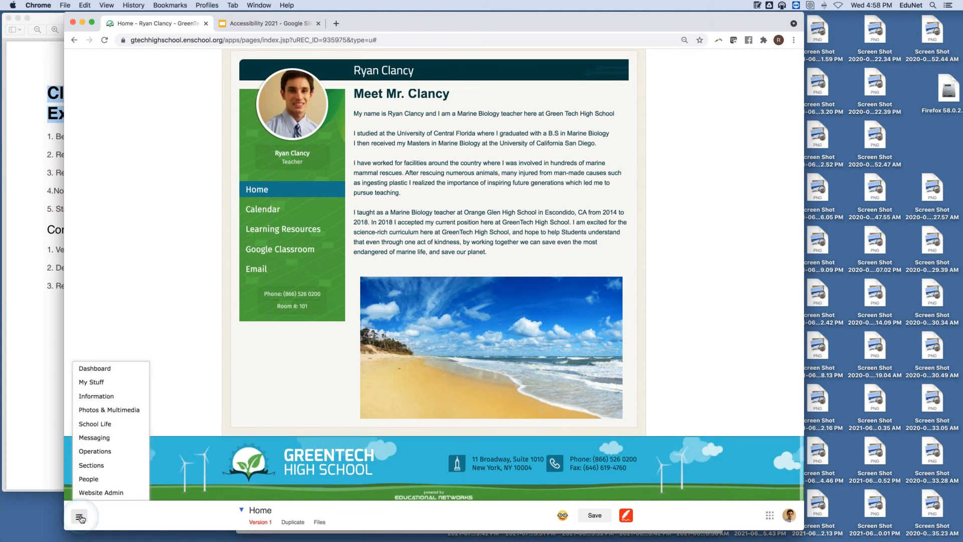
pyautogui.click(100, 369)
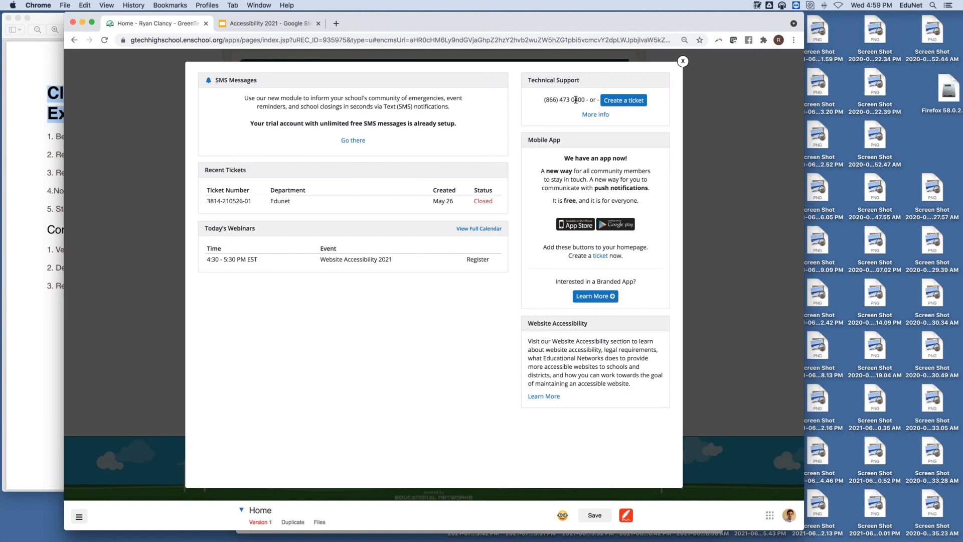
pyautogui.click(684, 62)
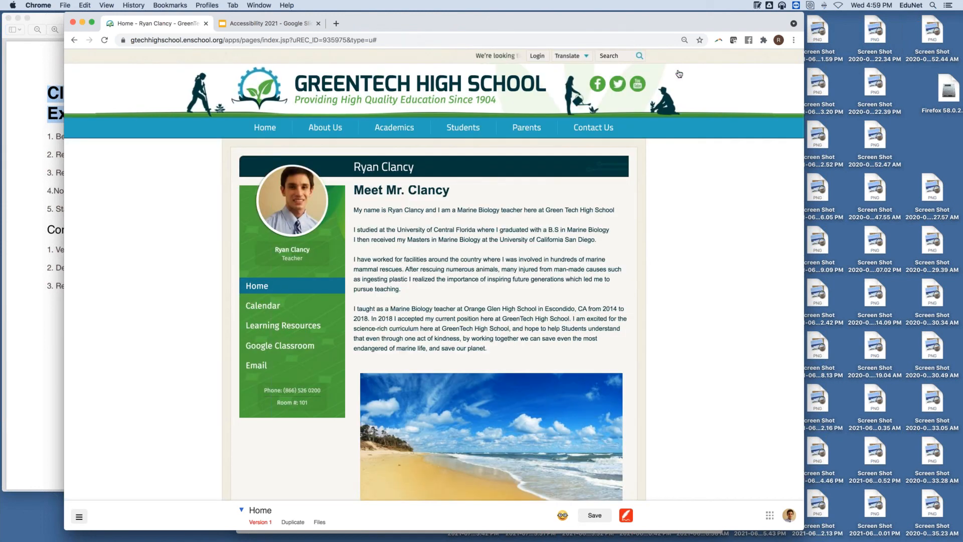
pyautogui.click(452, 90)
pyautogui.moveTo(520, 191)
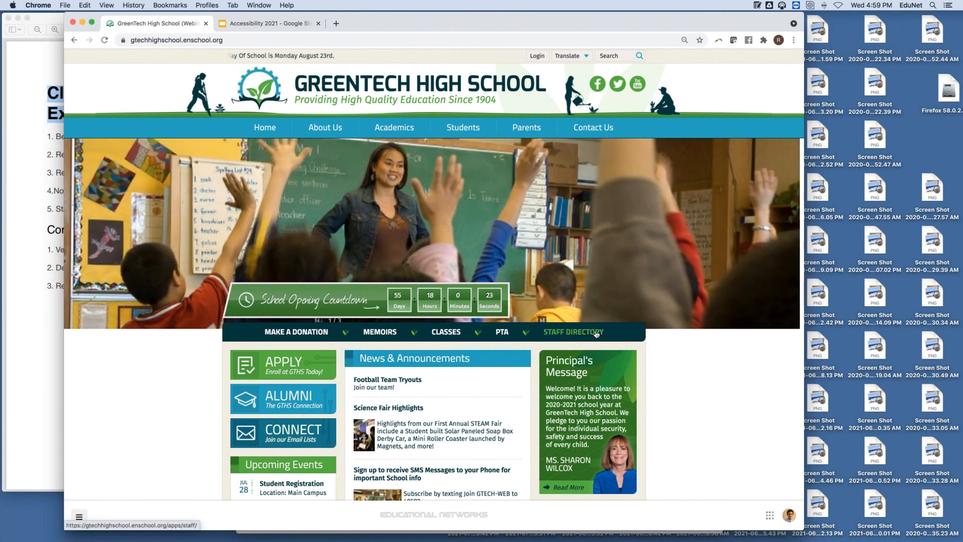
# Step: Open the math teacher's page from the Staff Directory
pyautogui.click(595, 333)
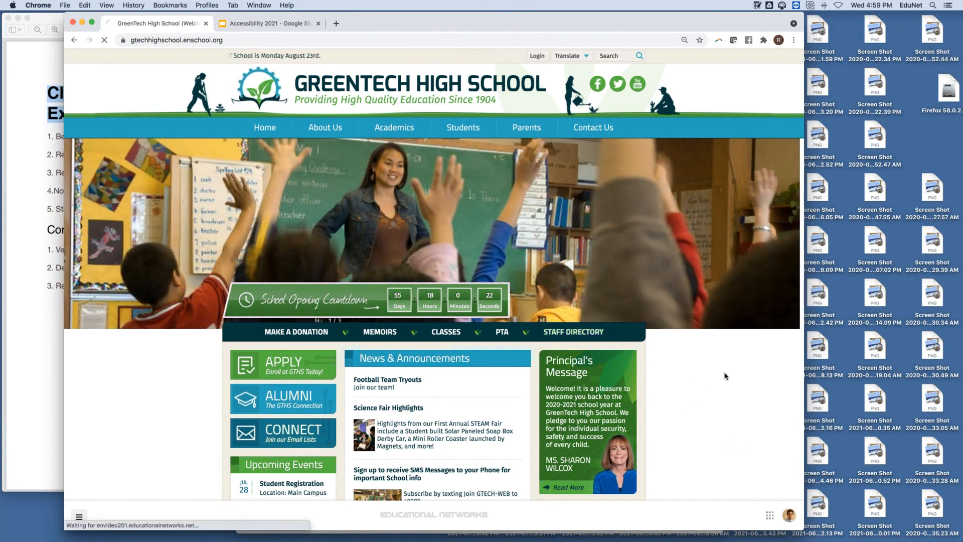
pyautogui.scroll(-3, 578, 328)
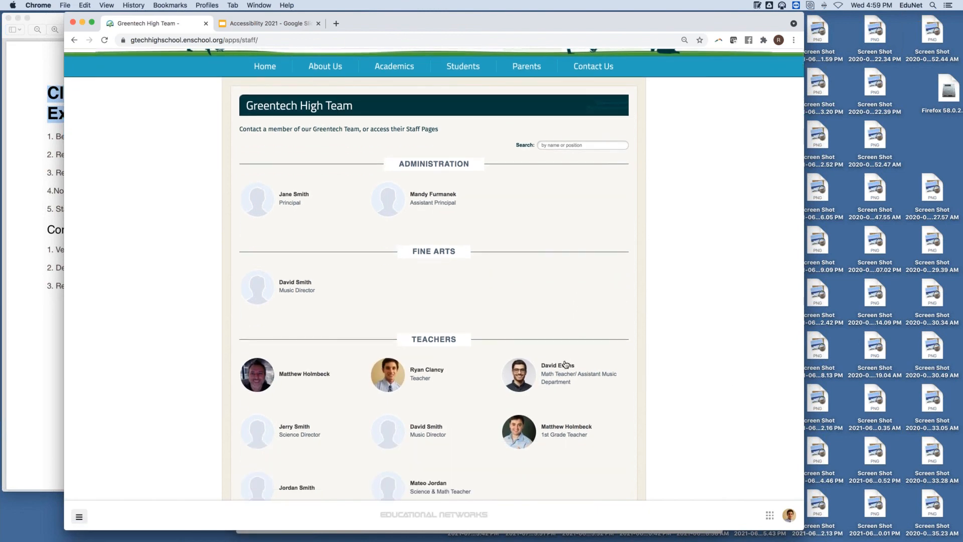
pyautogui.click(571, 365)
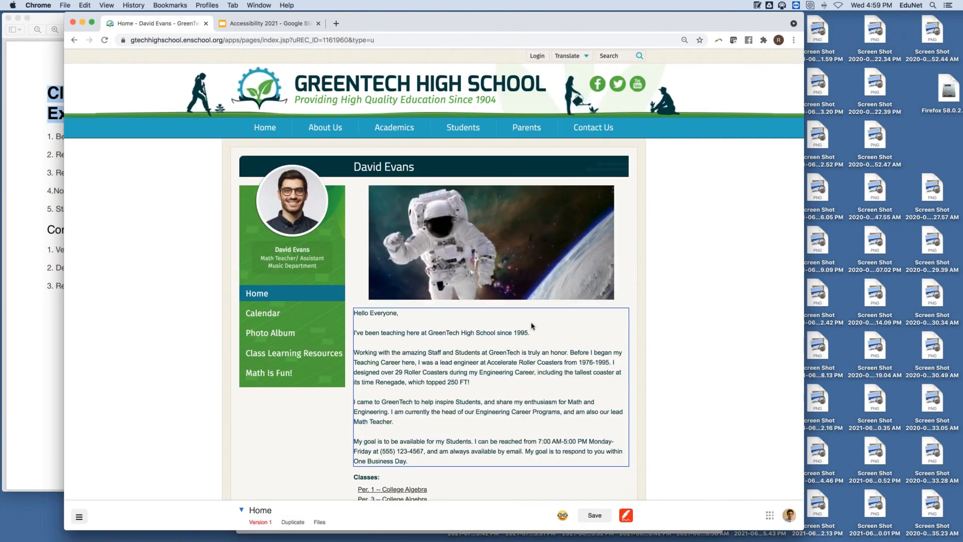
pyautogui.scroll(-3, 630, 322)
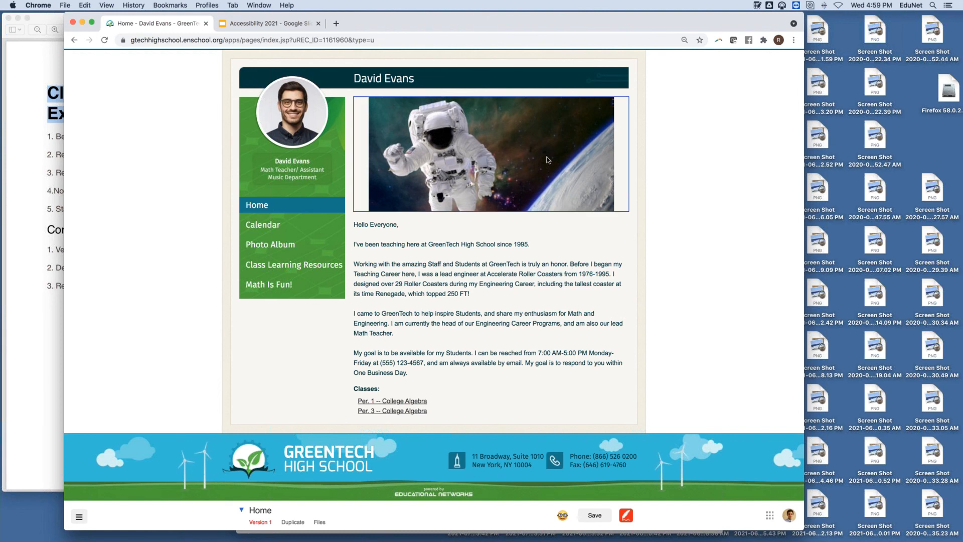
# Step: View the astronaut image's accessibility settings, then switch to the Accessibility 2021 Thank You slide
pyautogui.click(537, 137)
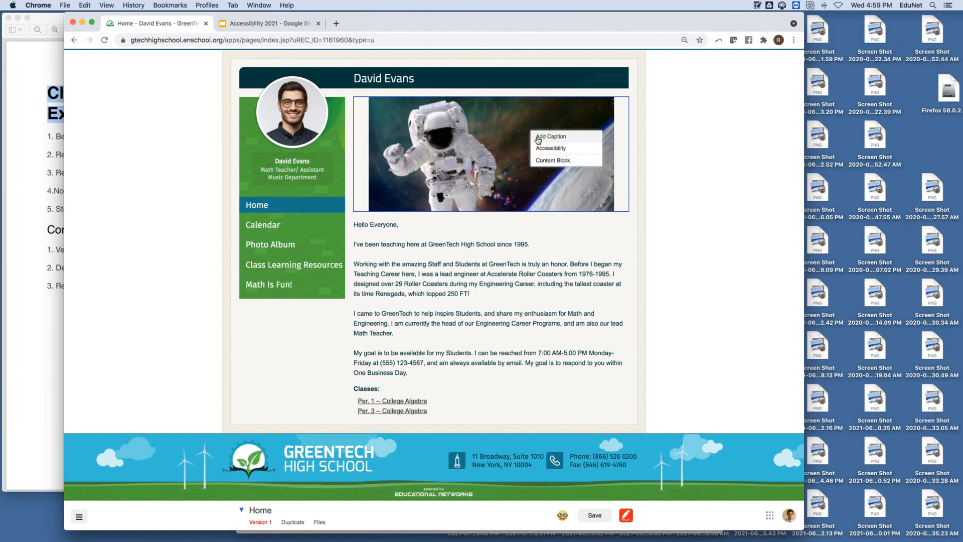
pyautogui.click(579, 150)
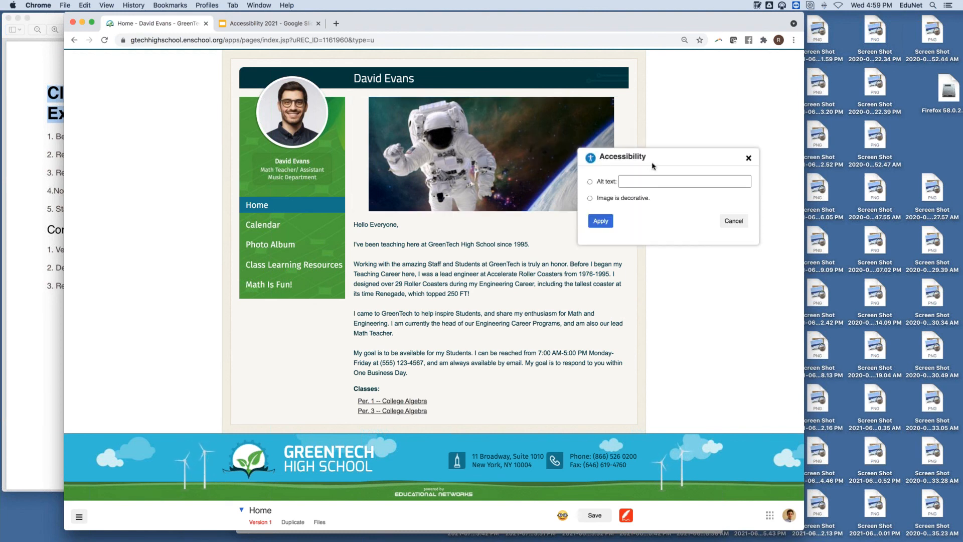
pyautogui.click(748, 158)
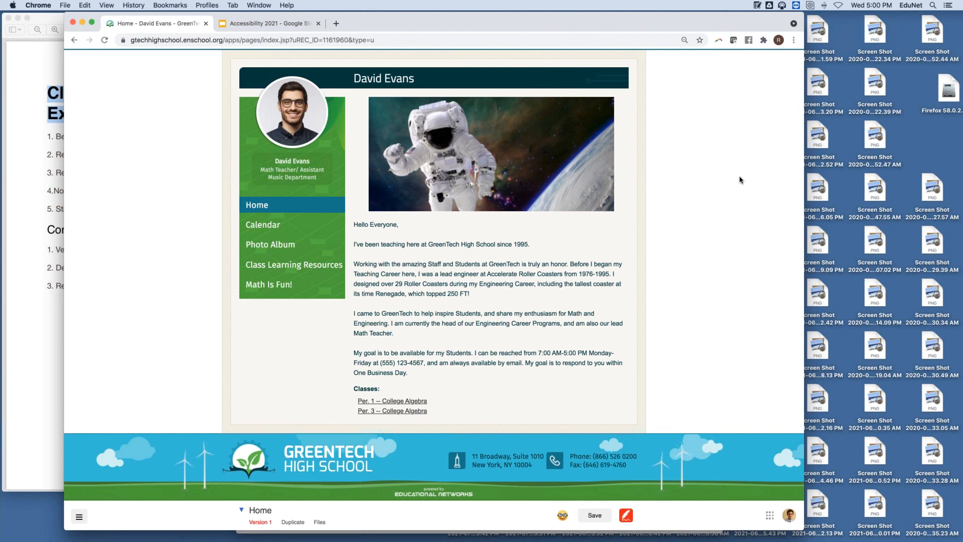
pyautogui.click(266, 25)
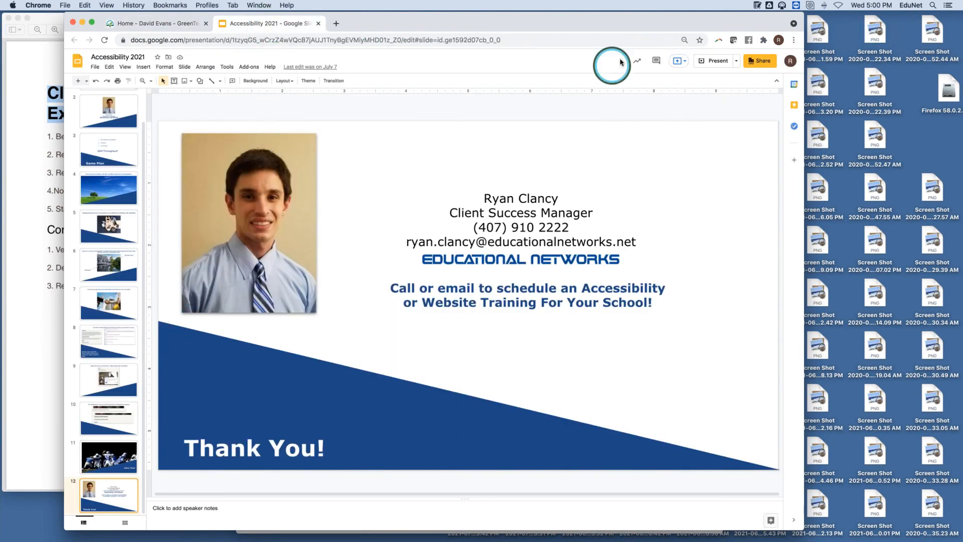